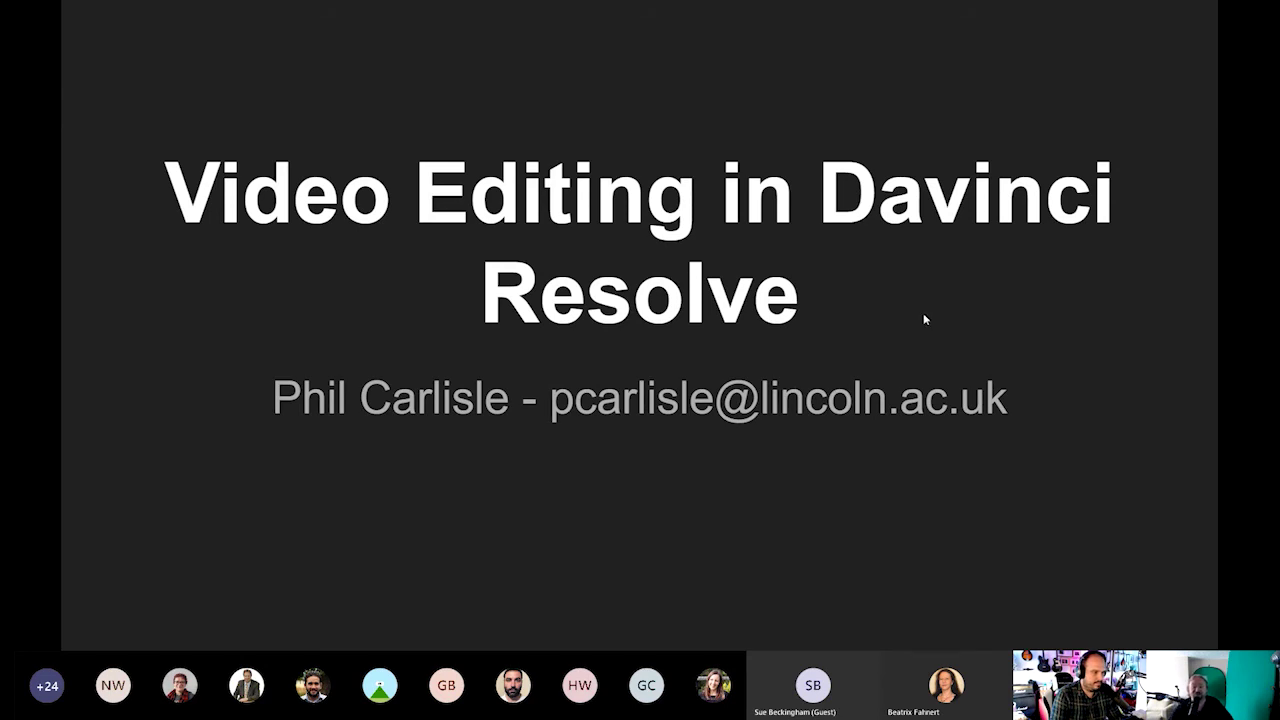
Advance from the title slide to the 'What we will cover today' agenda slide with nine Resolve topics
key("Right")
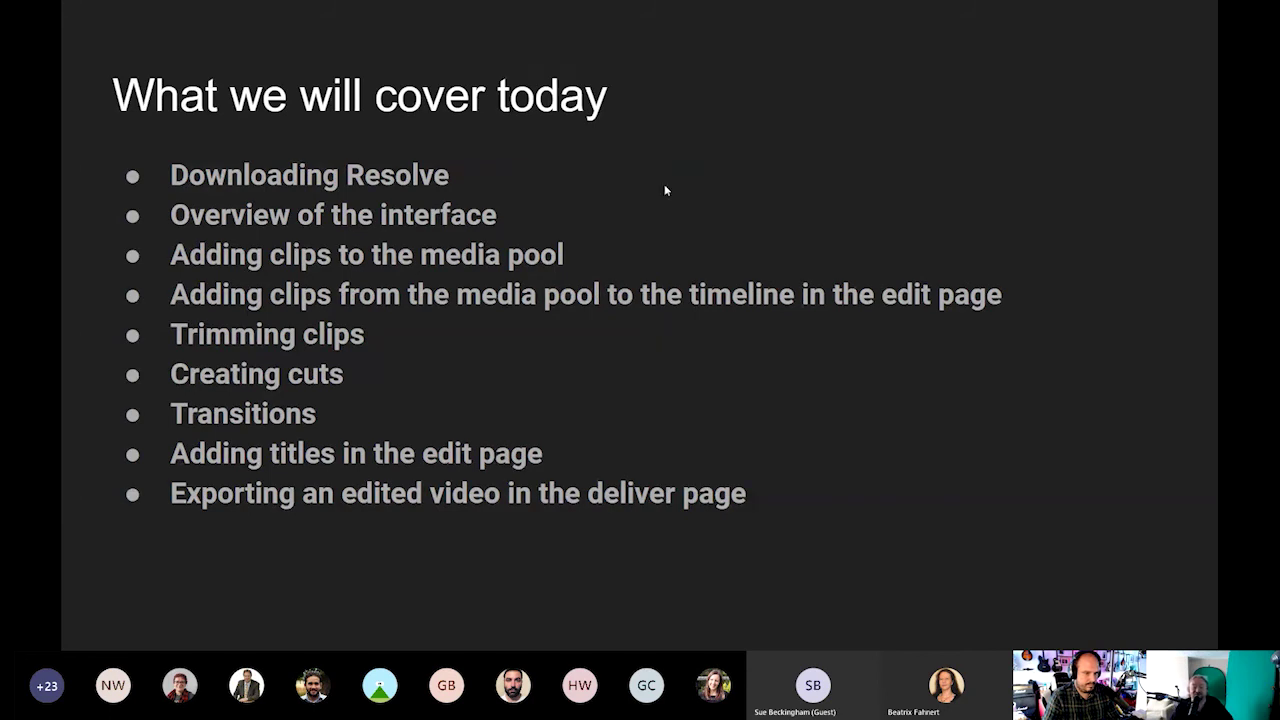
Step forward to slide 4, 'Downloading Resolve', showing the free version's Mac, Windows and Linux downloads
key("Right")
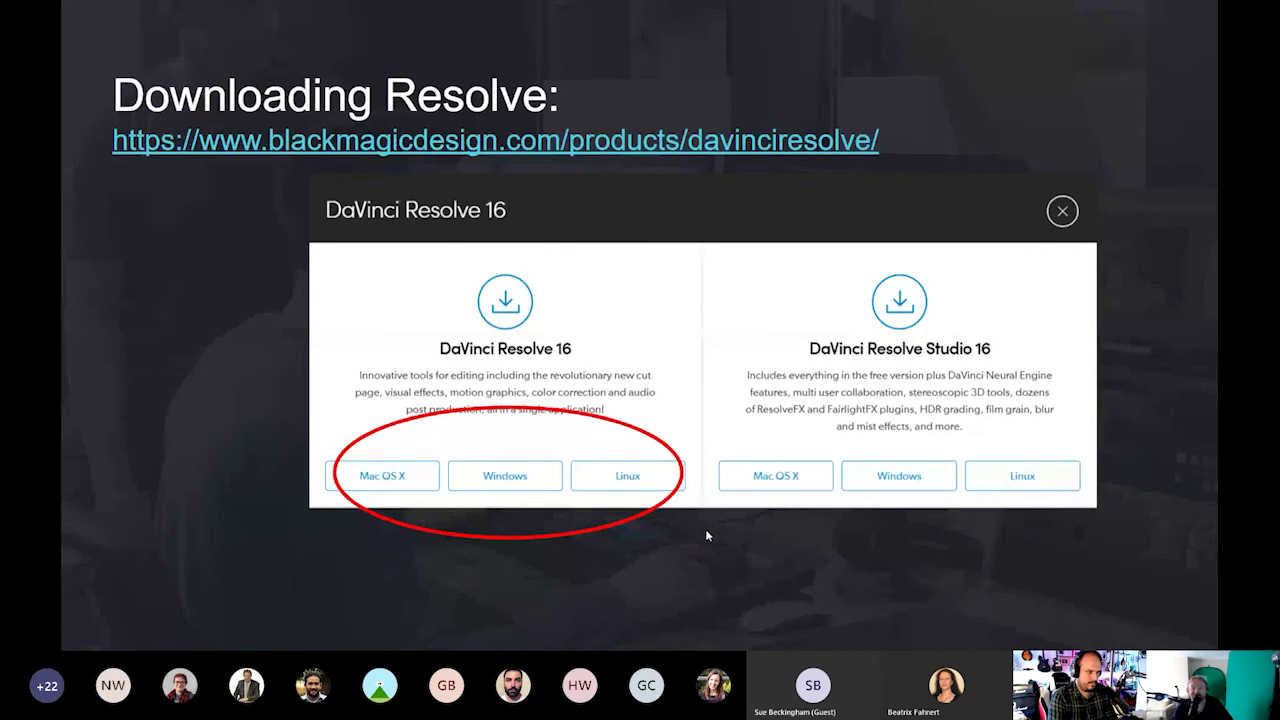
Advance past the 'Cheat sheet for editing' slide to slide 6, 'Demonstration'
key("Right")
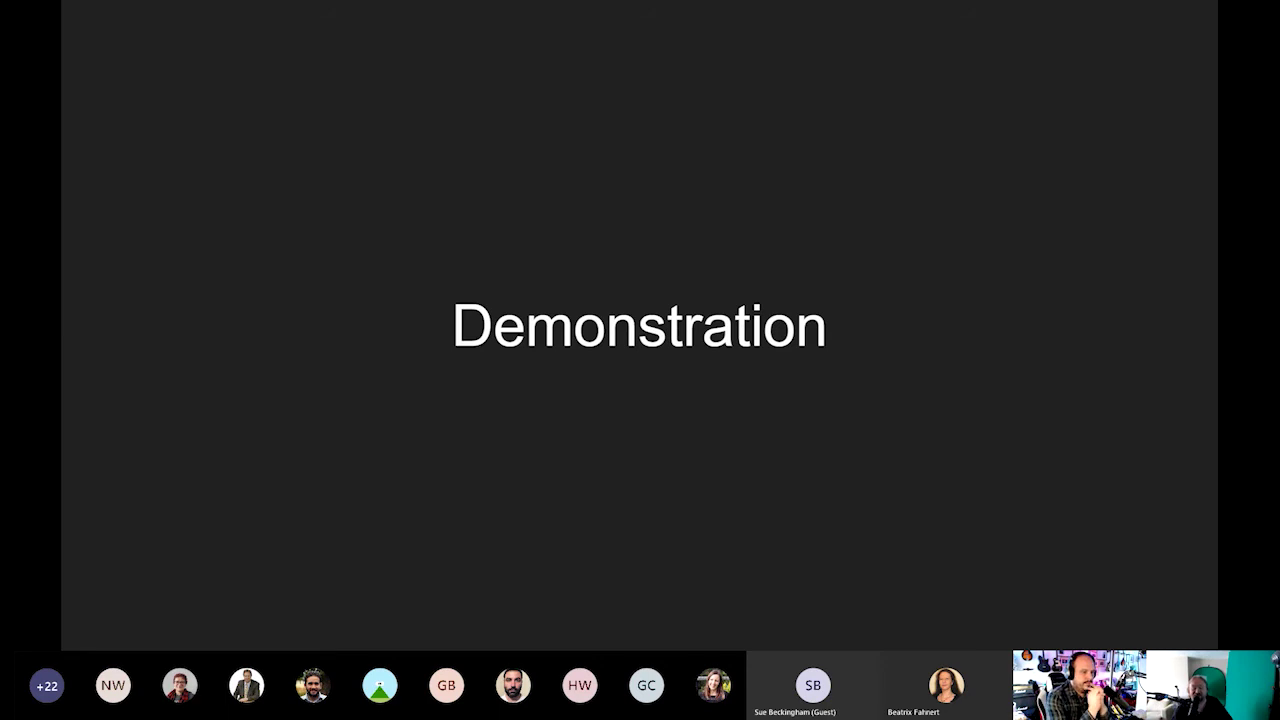
mouse_move(325, 217)
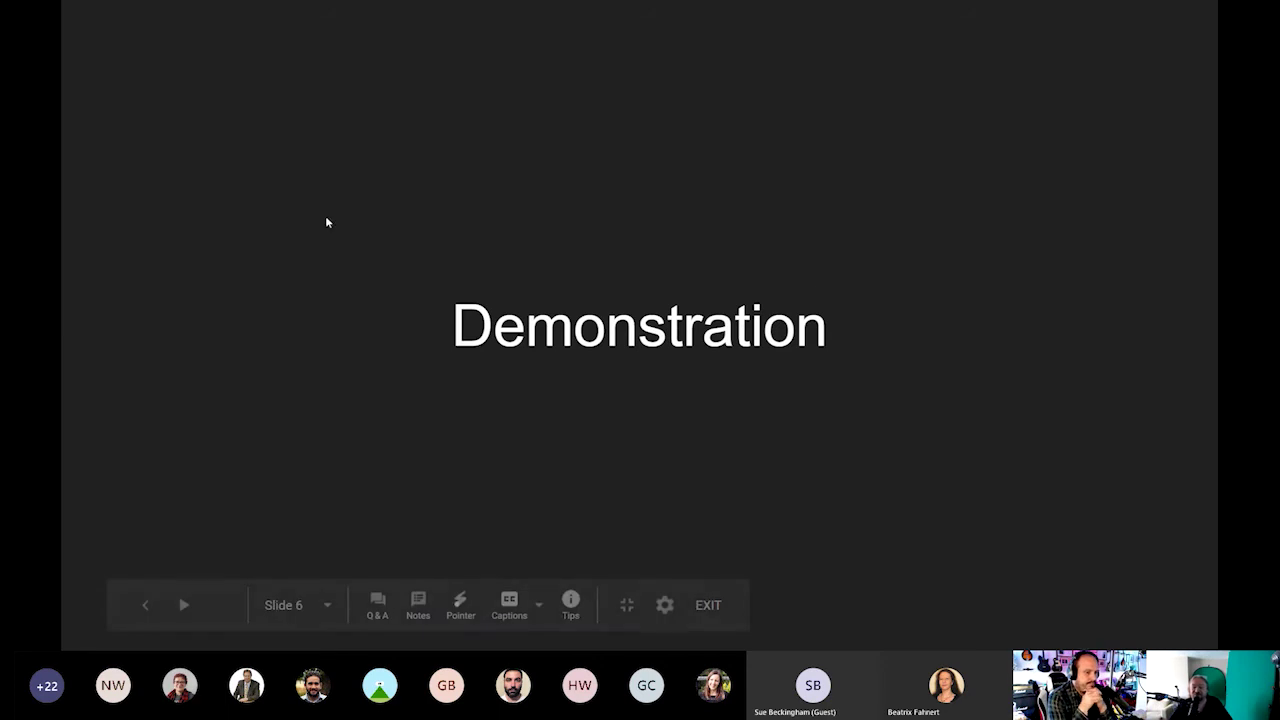
Exit the fullscreen slideshow and switch to DaVinci Resolve's empty Untitled Project
left_click(626, 607)
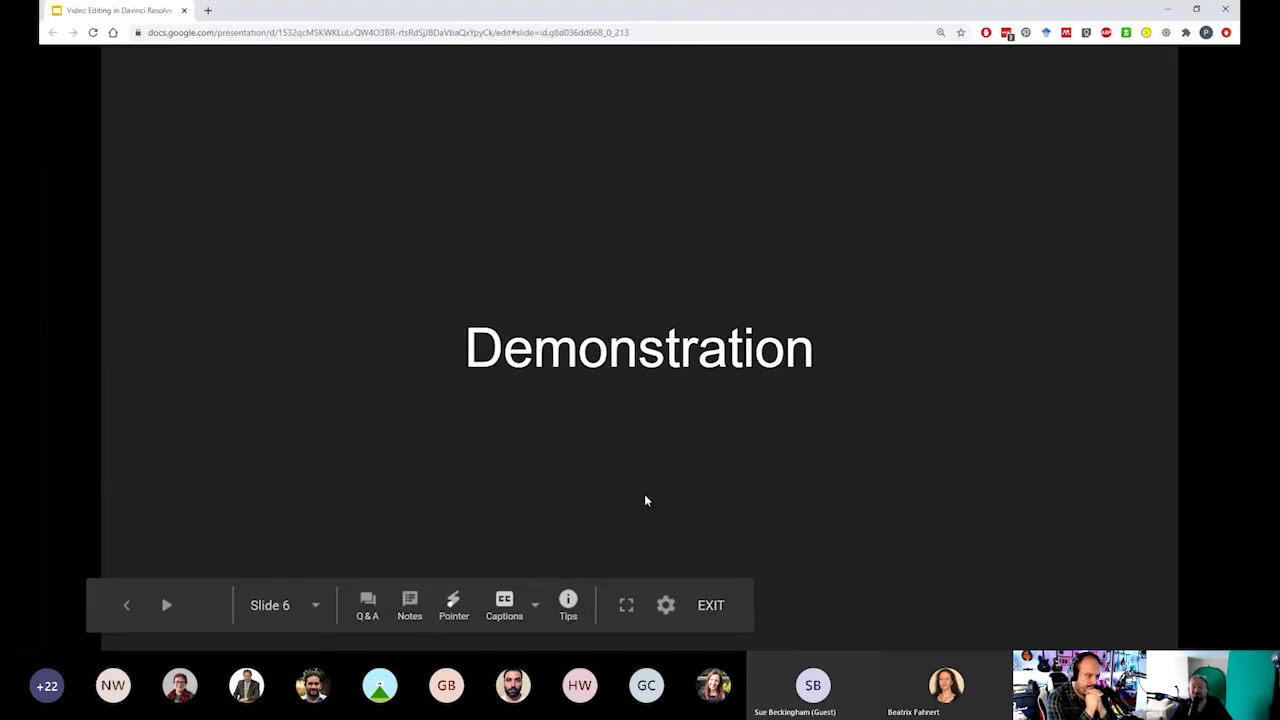
key("alt+Tab")
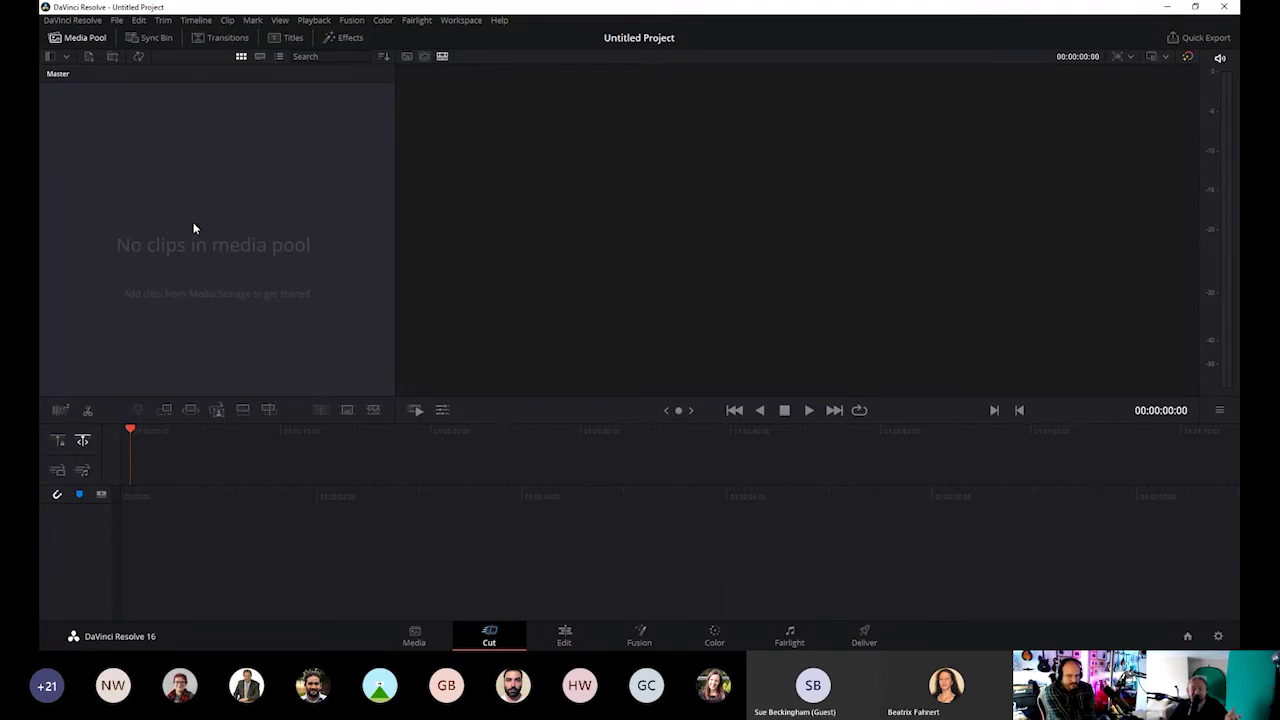
Tour the Cut, Edit and Fusion pages, then return to the Media page showing the demo folder's clips
left_click(415, 641)
left_click(489, 640)
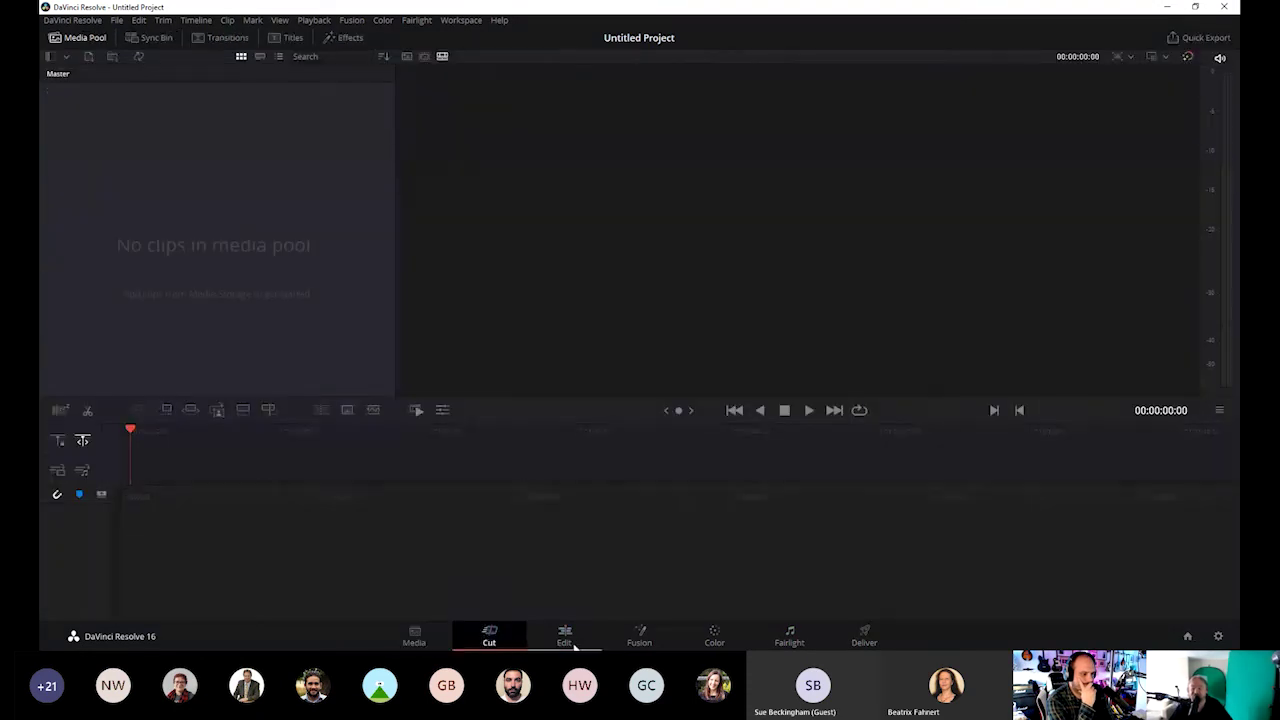
left_click(568, 640)
left_click(640, 640)
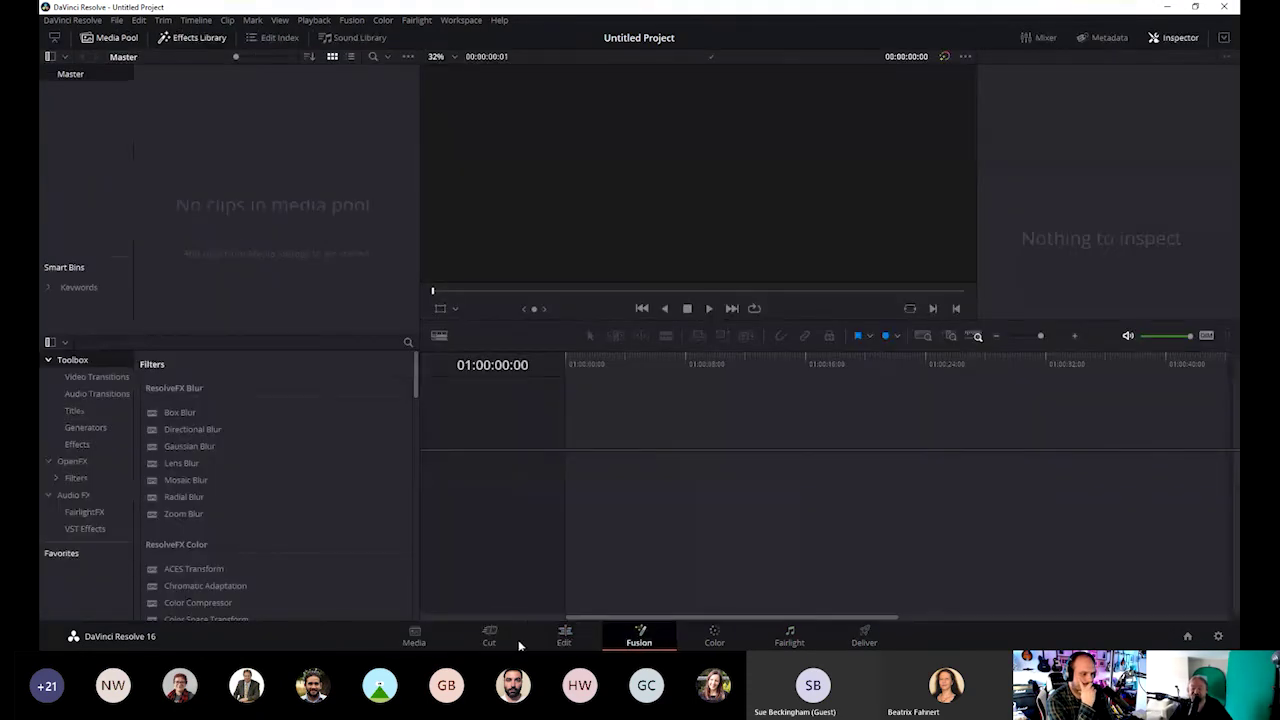
left_click(415, 640)
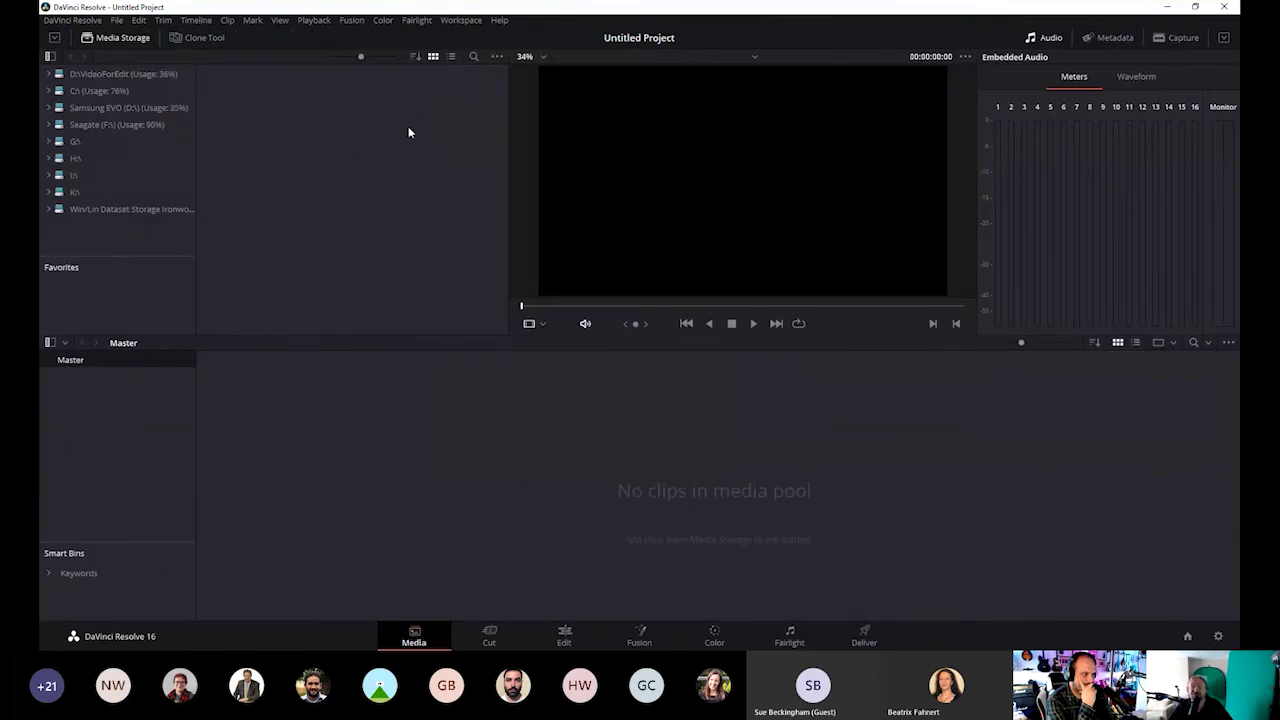
left_click(565, 638)
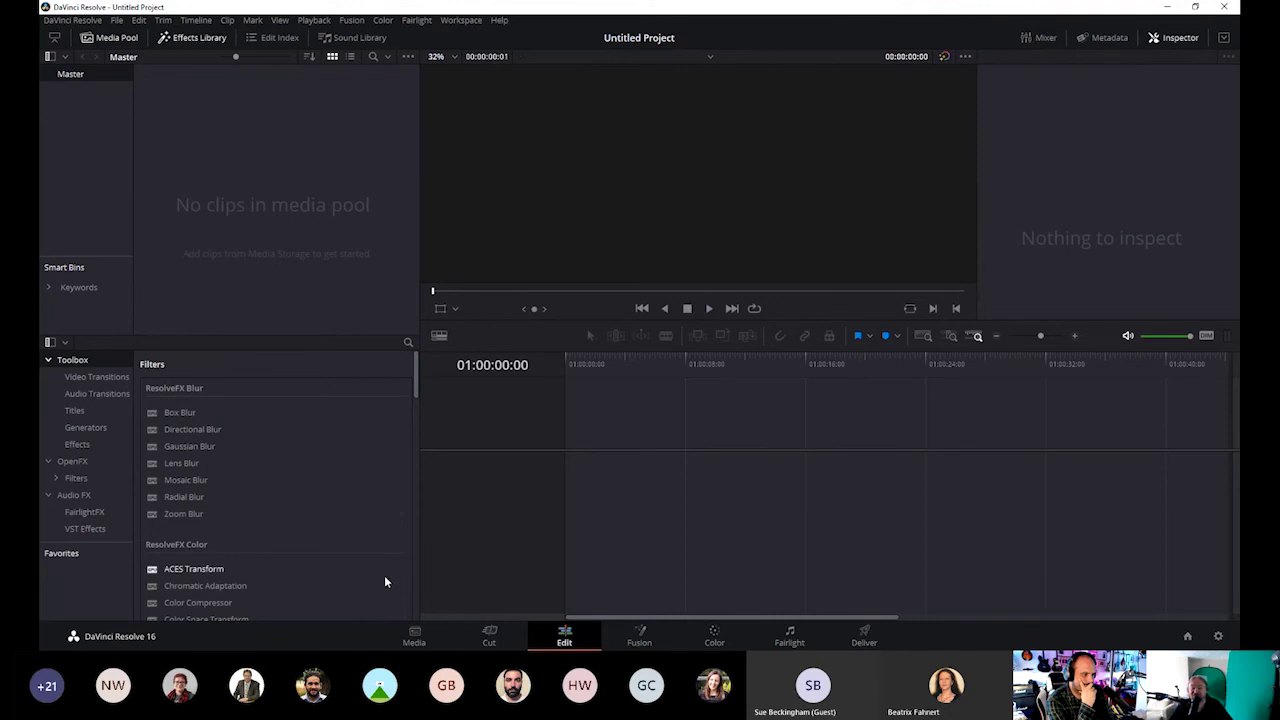
left_click(413, 637)
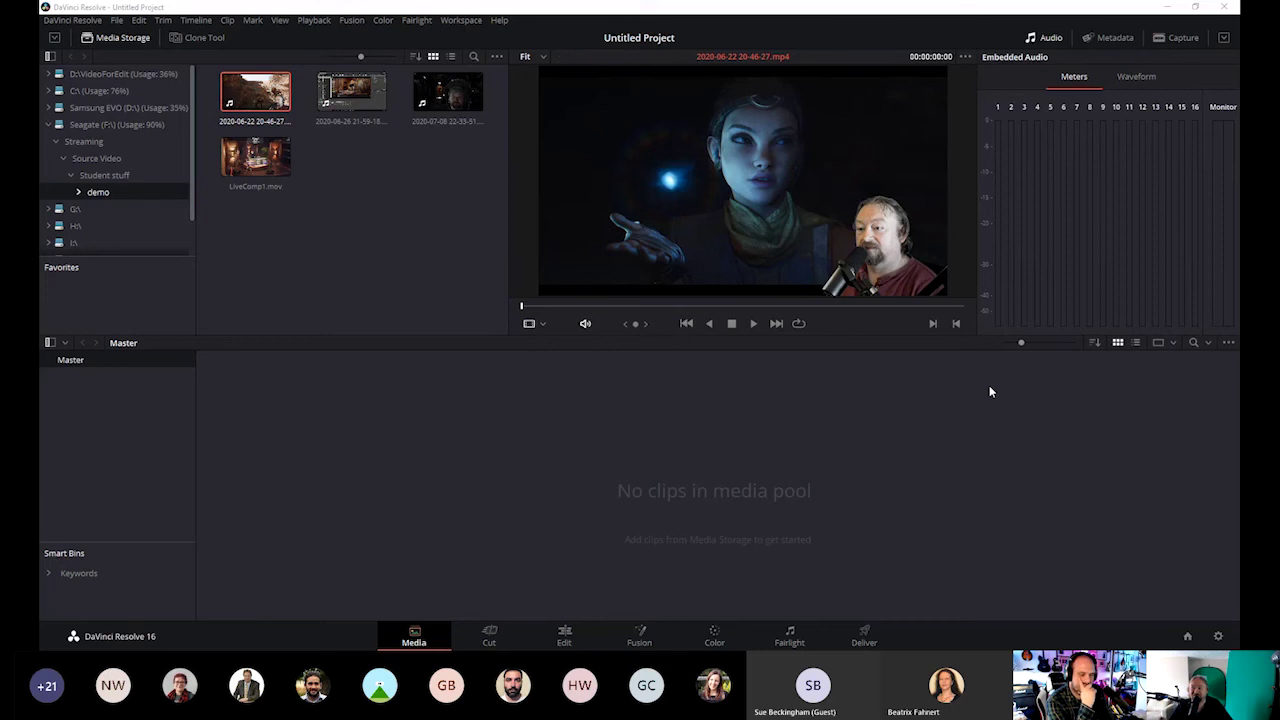
Switch to the Edit page, narrow the media pool panel and select LiveComp1.mov
left_click(566, 638)
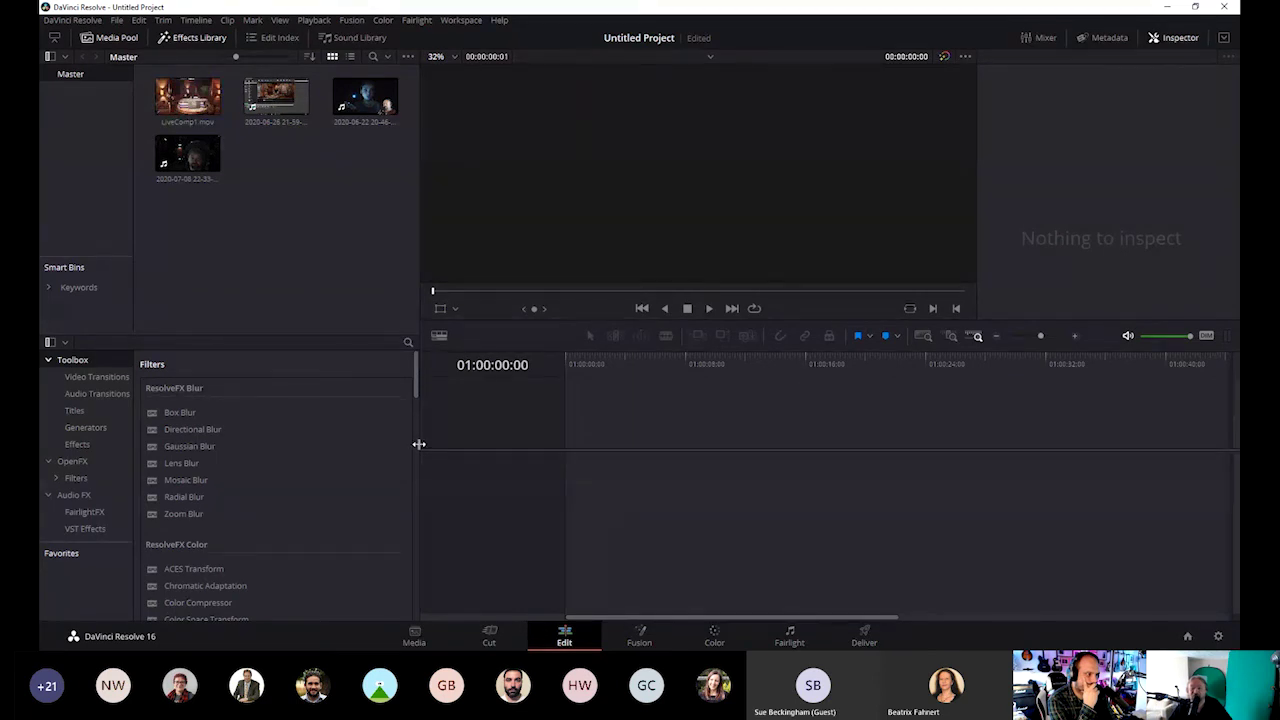
left_click_drag(418, 444, 269, 446)
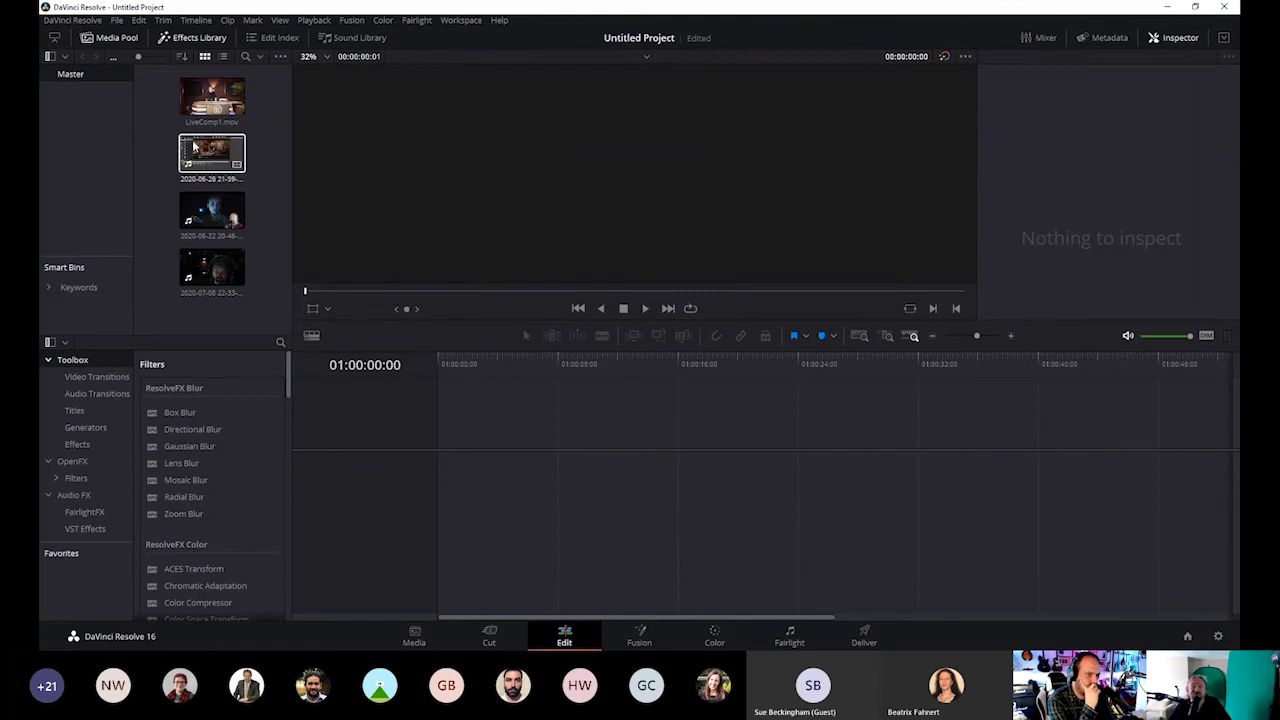
left_click(206, 103)
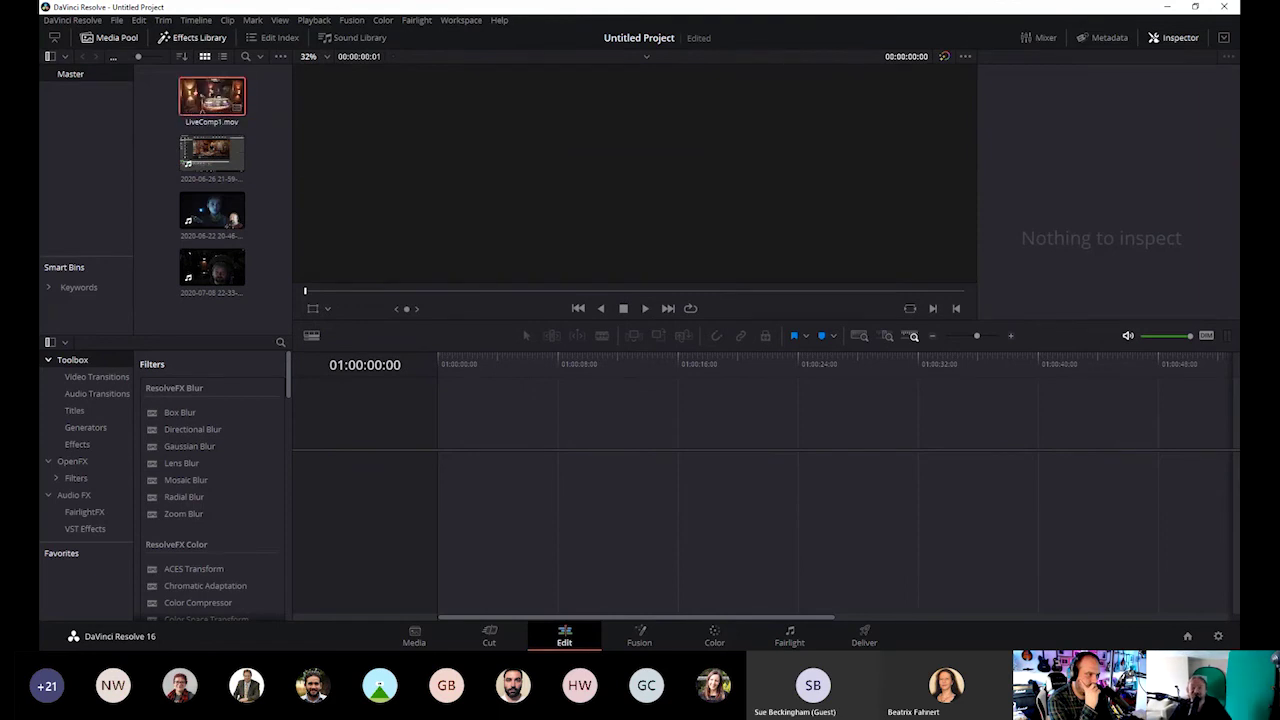
Put LiveComp1.mov on a new Timeline 1
left_click_drag(457, 469, 455, 470)
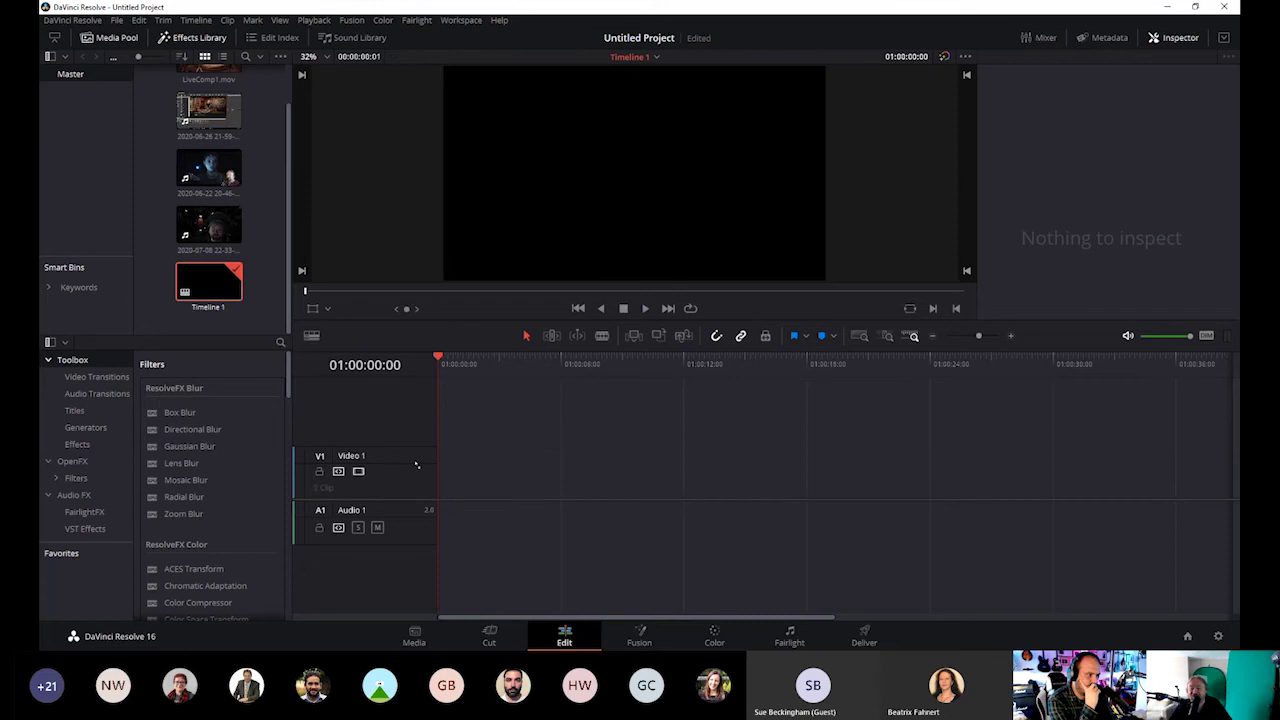
key("ctrl+z")
key("ctrl+z")
key("ctrl+shift+z")
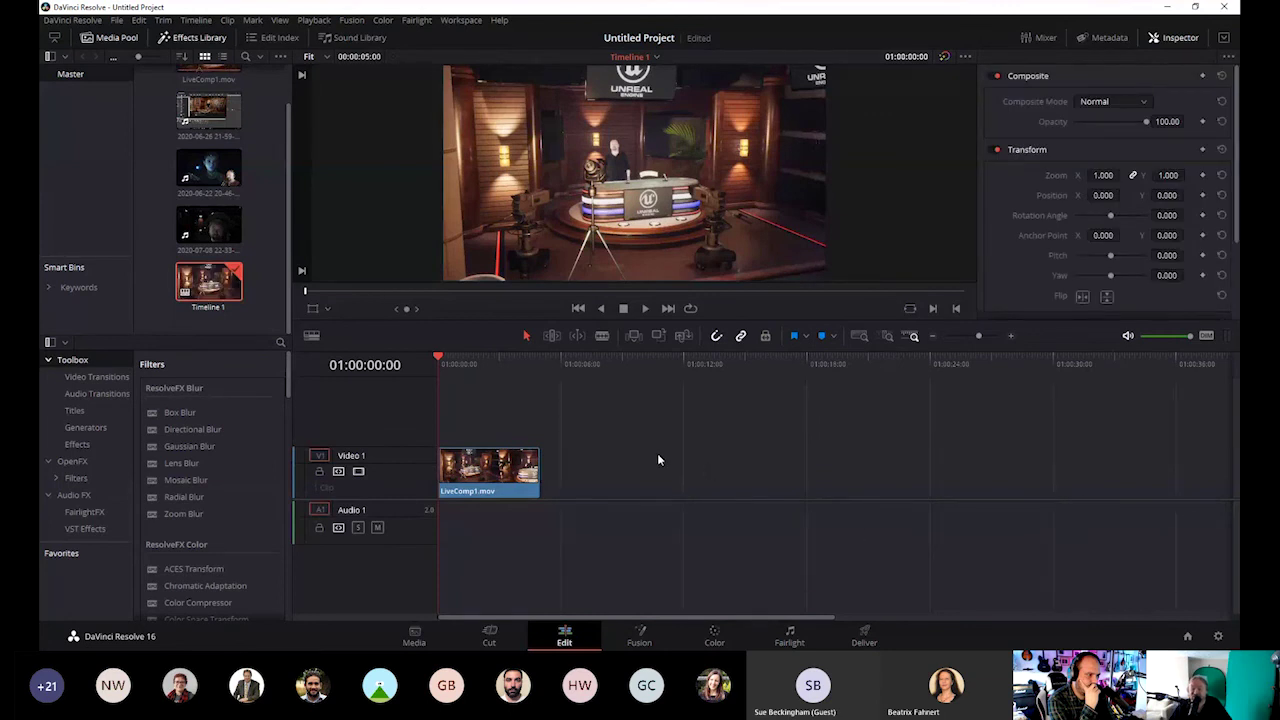
Scrub through LiveComp1.mov and trim about 1 second 22 frames off its end, leaving roughly five seconds
mouse_move(440, 360)
left_mouse_down()
mouse_move(547, 368)
mouse_move(432, 366)
left_mouse_up()
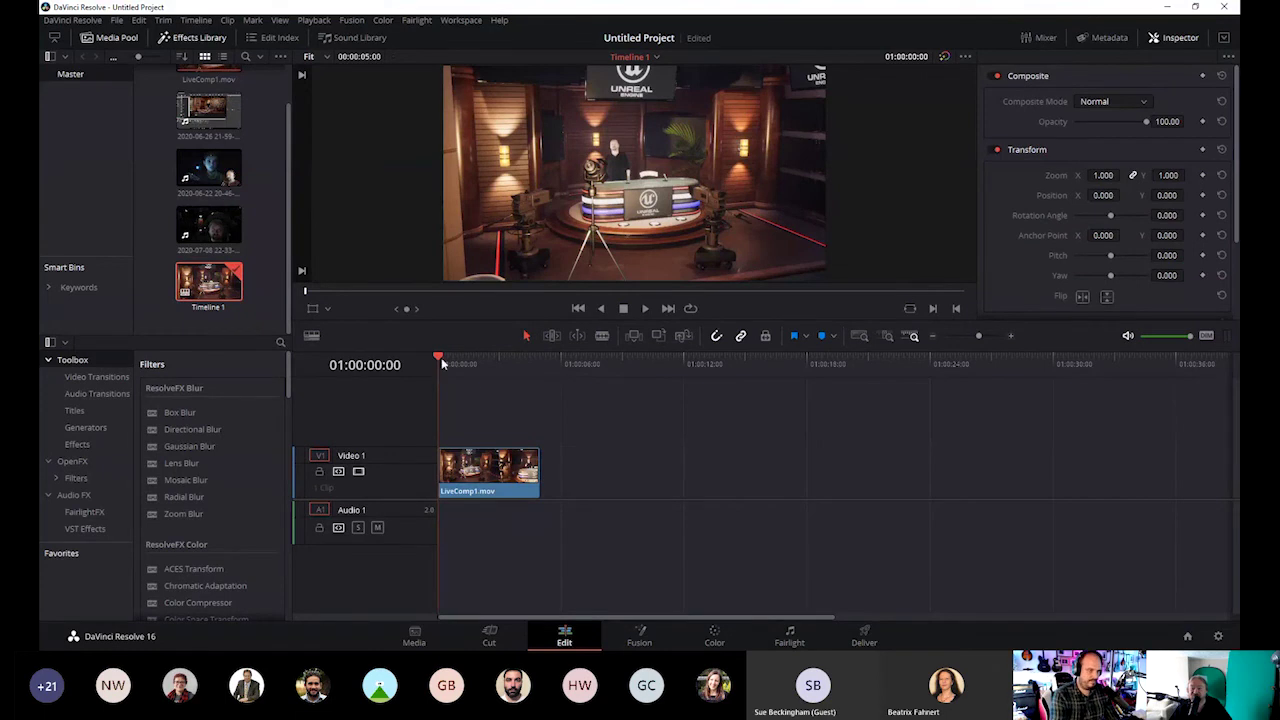
left_click(478, 364)
left_click_drag(481, 364, 447, 372)
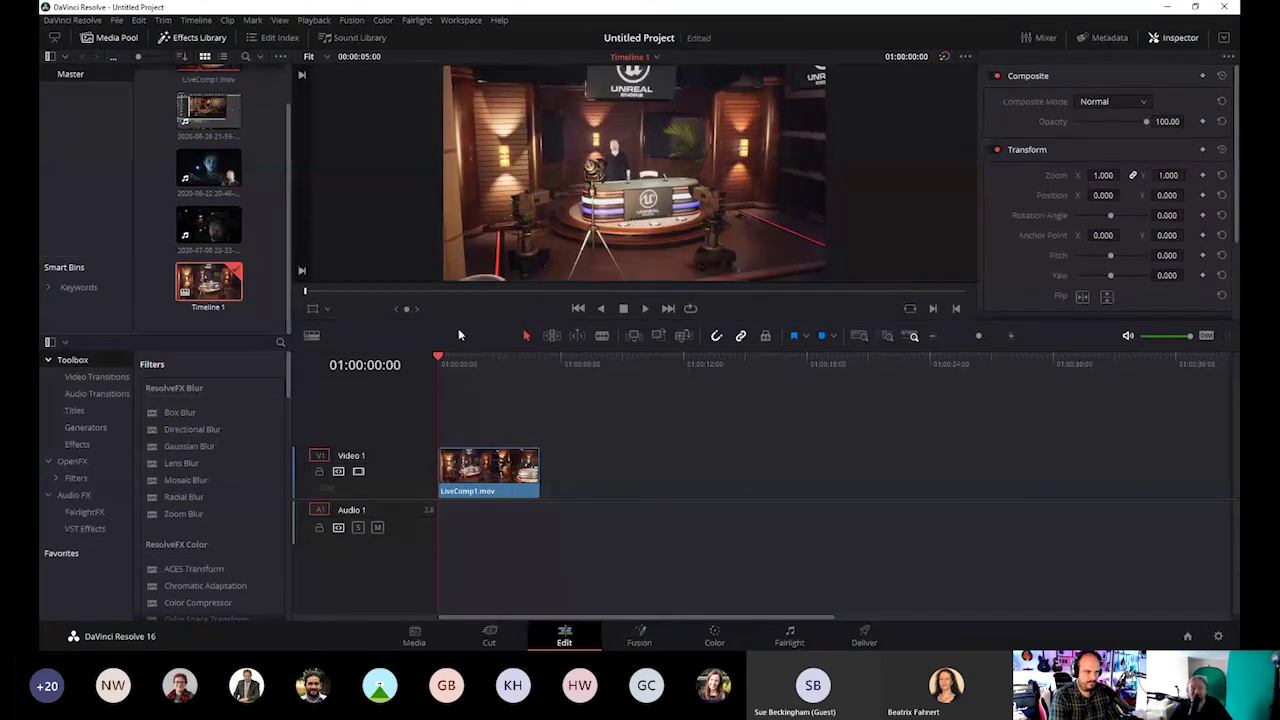
mouse_move(451, 357)
left_mouse_down()
mouse_move(509, 358)
mouse_move(440, 368)
left_mouse_up()
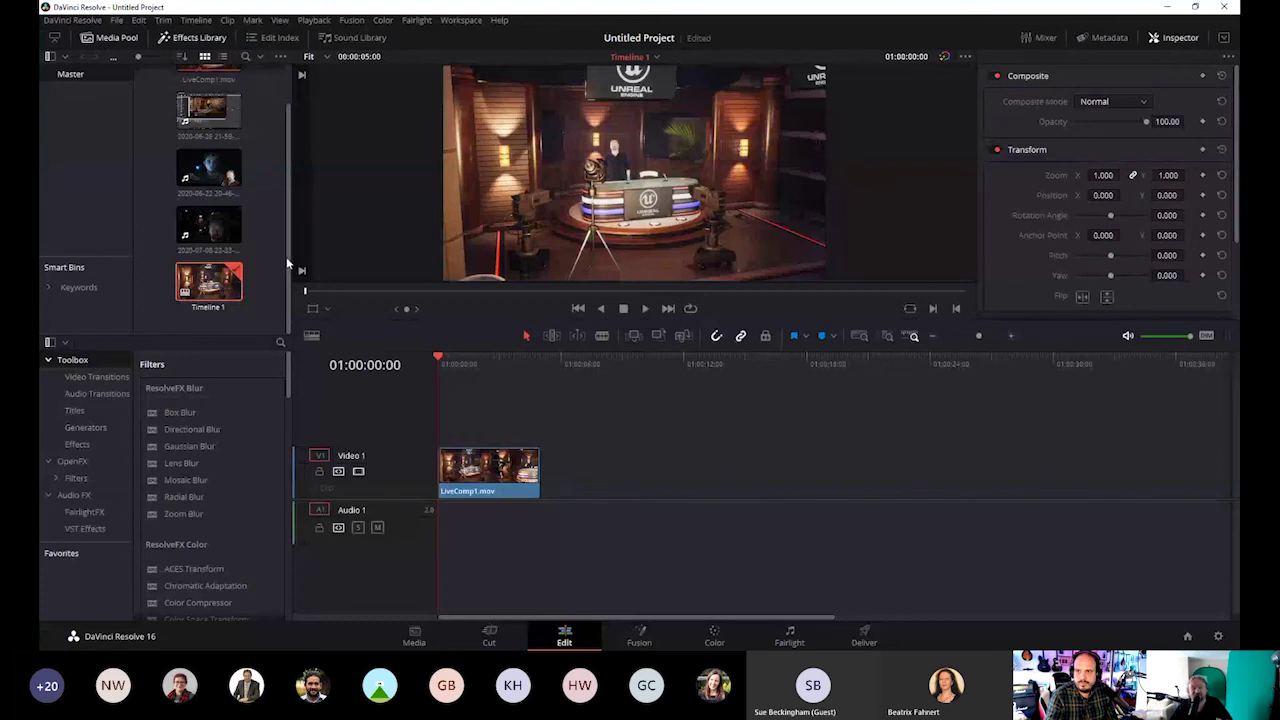
left_click_drag(289, 265, 289, 207)
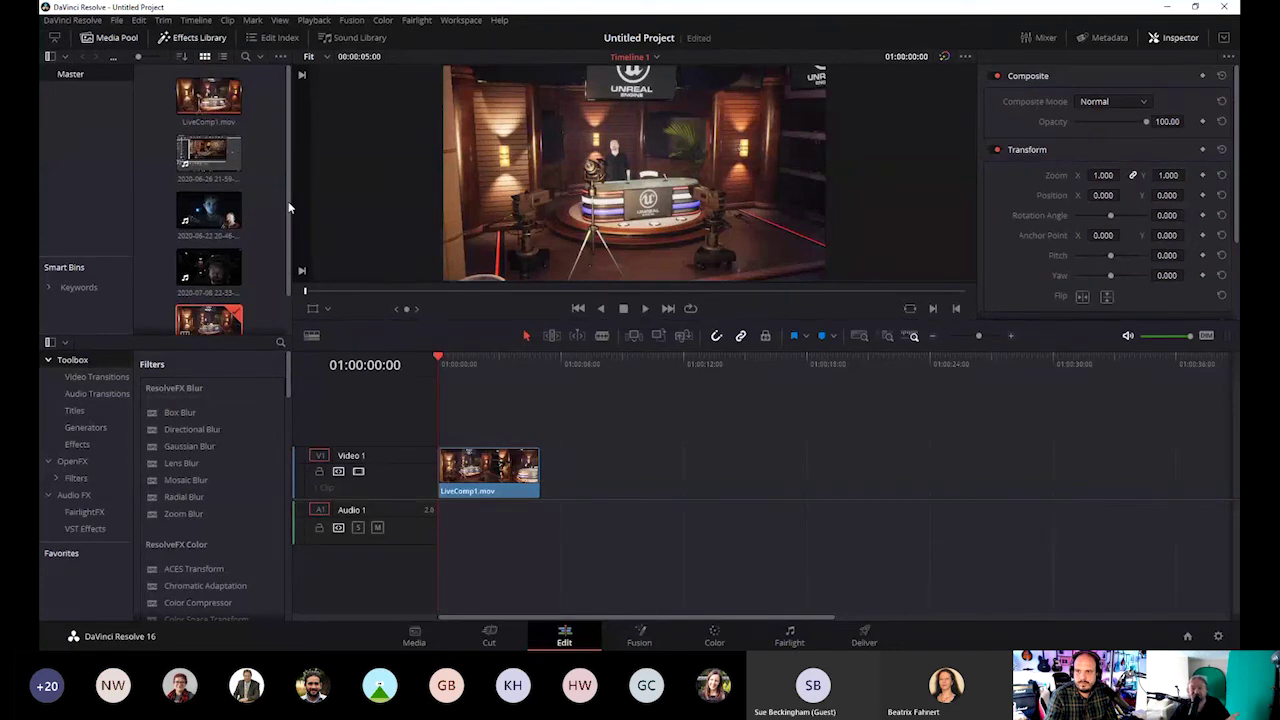
scroll(287, 215, "down", 2)
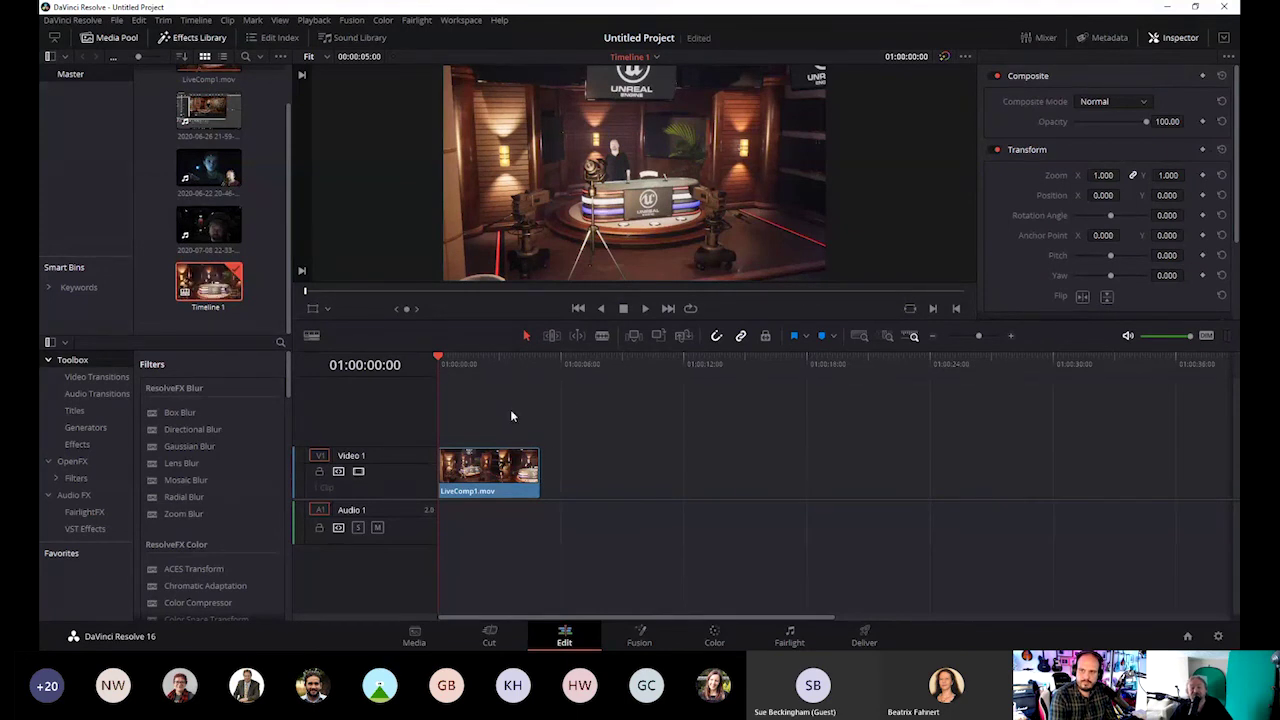
mouse_move(538, 462)
left_mouse_down()
mouse_move(501, 473)
mouse_move(560, 474)
mouse_move(487, 470)
mouse_move(549, 467)
left_mouse_up()
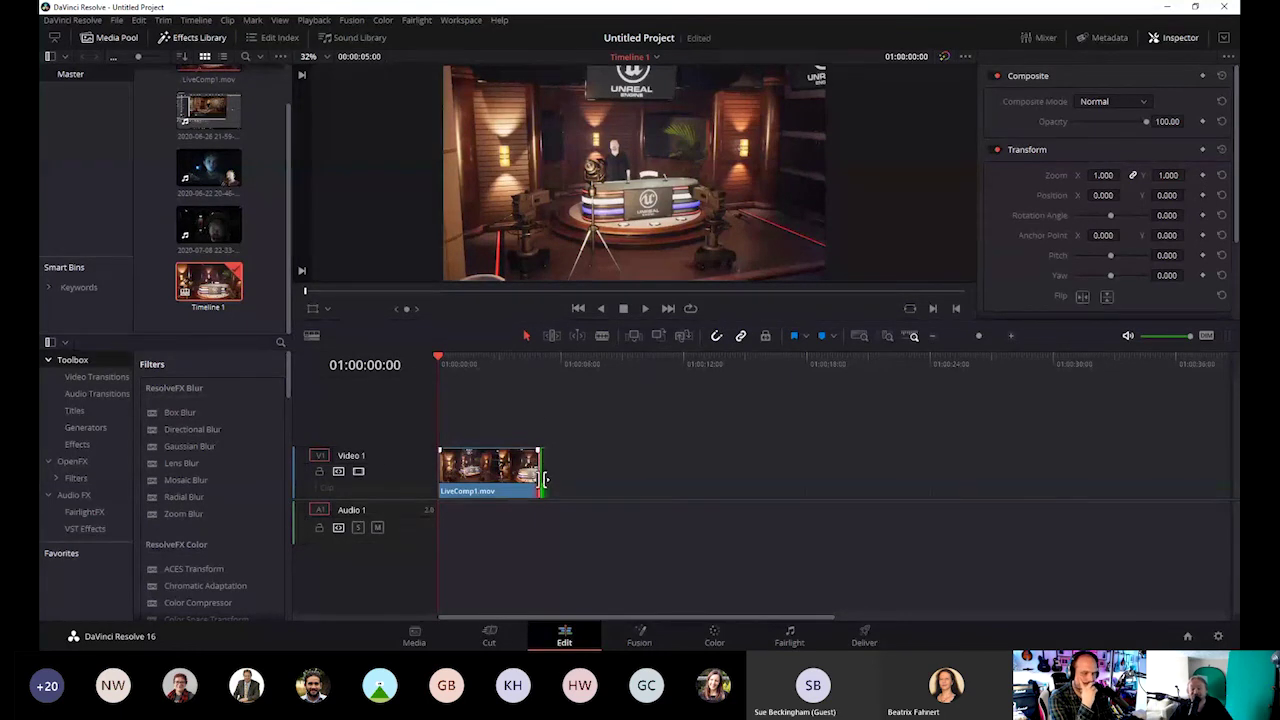
scroll(215, 282, "up", 1)
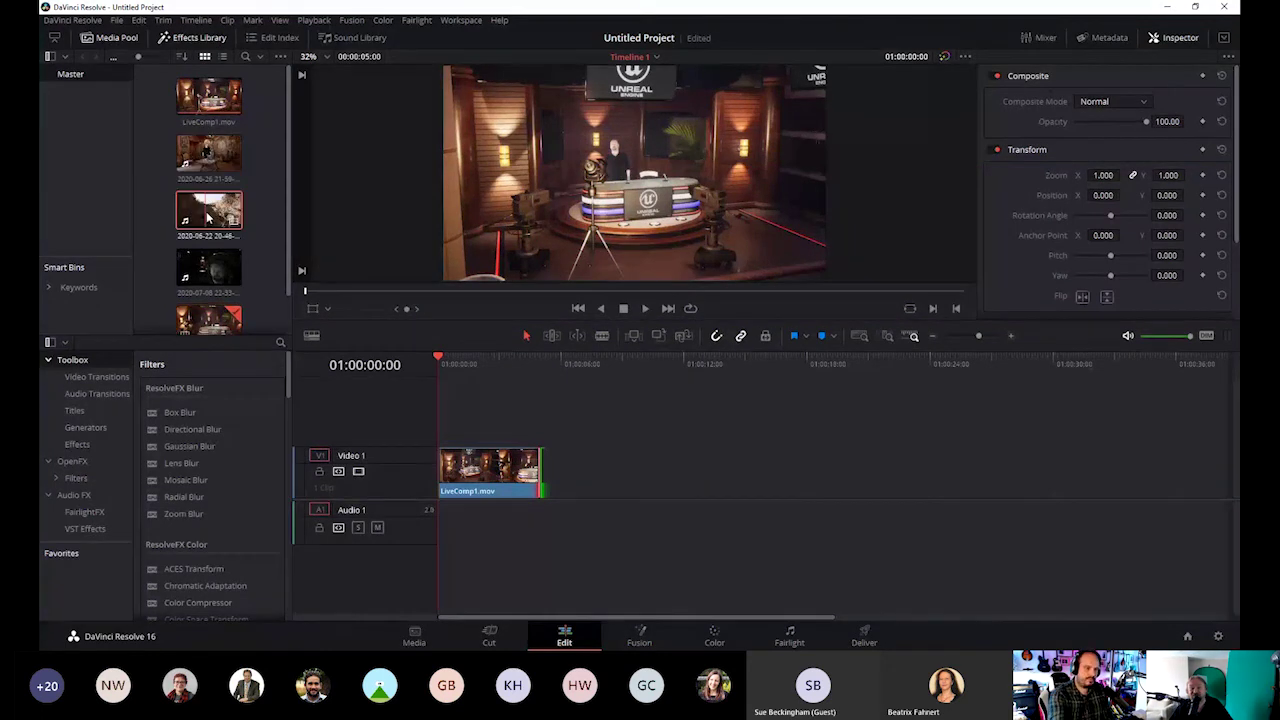
left_click_drag(208, 210, 513, 454)
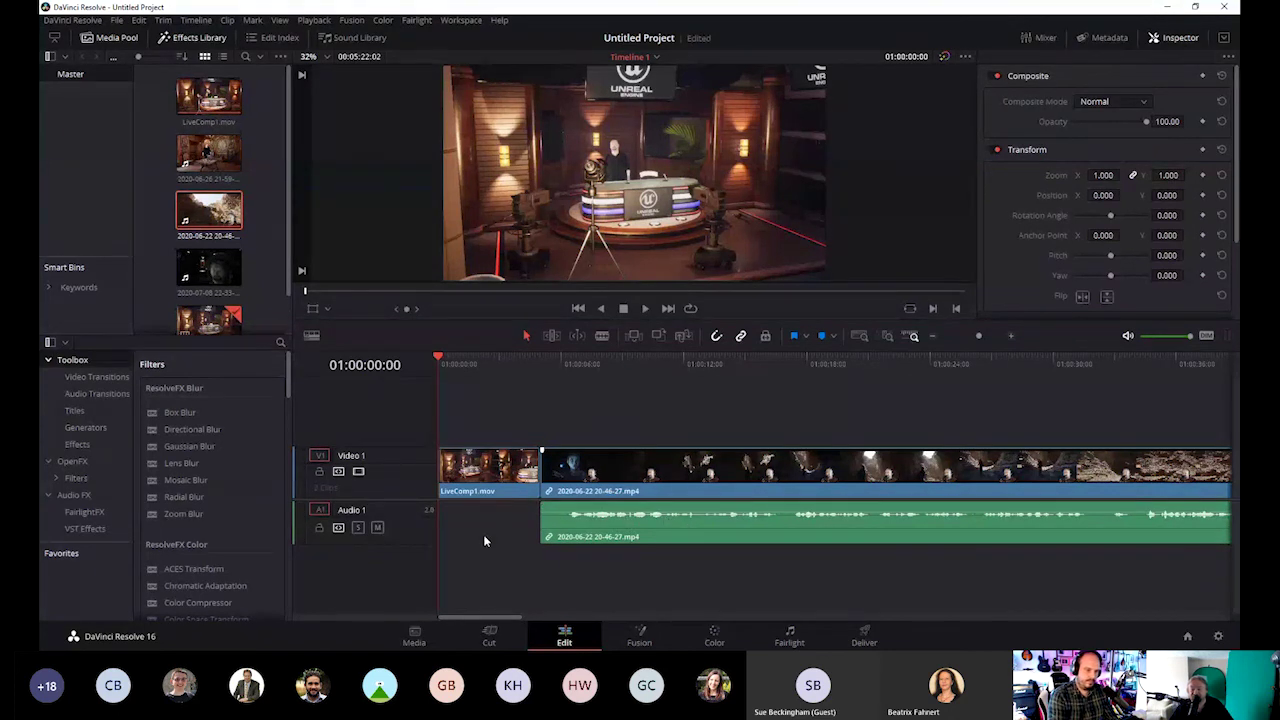
left_click(377, 529)
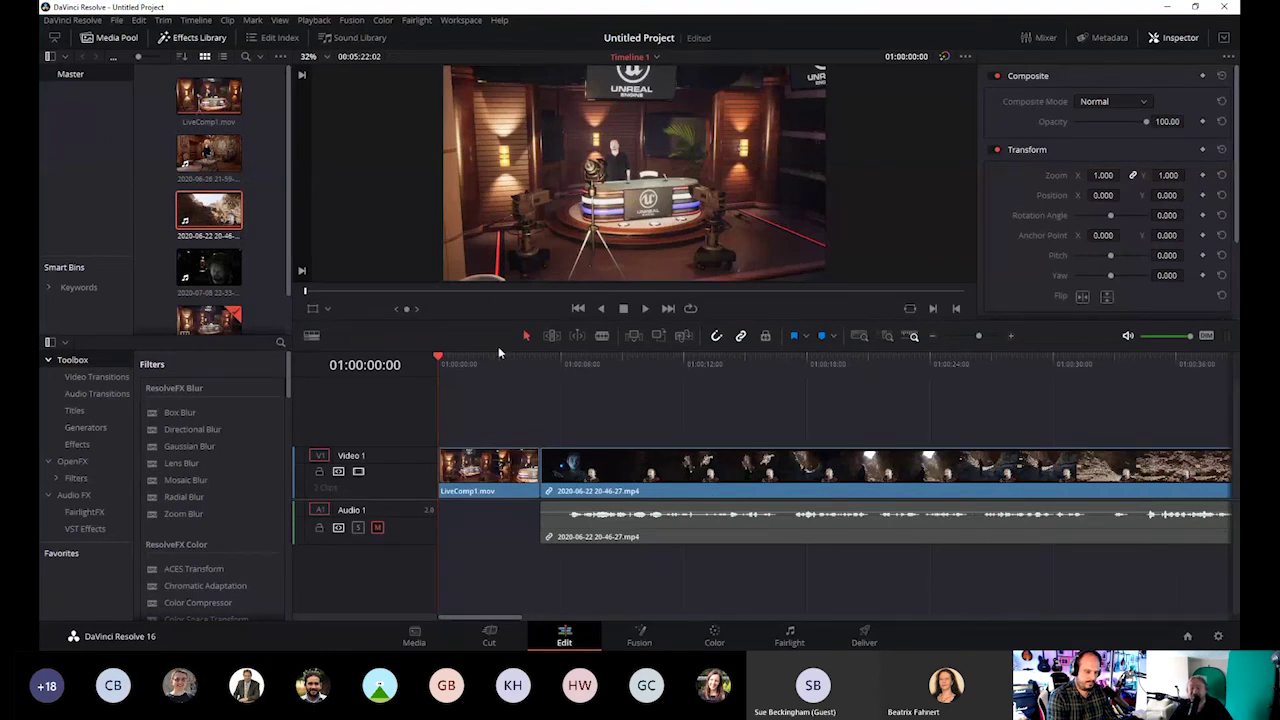
Scrub through the 20-46-27 clip to preview it, parking the playhead near 01:00:25:18
left_click(541, 362)
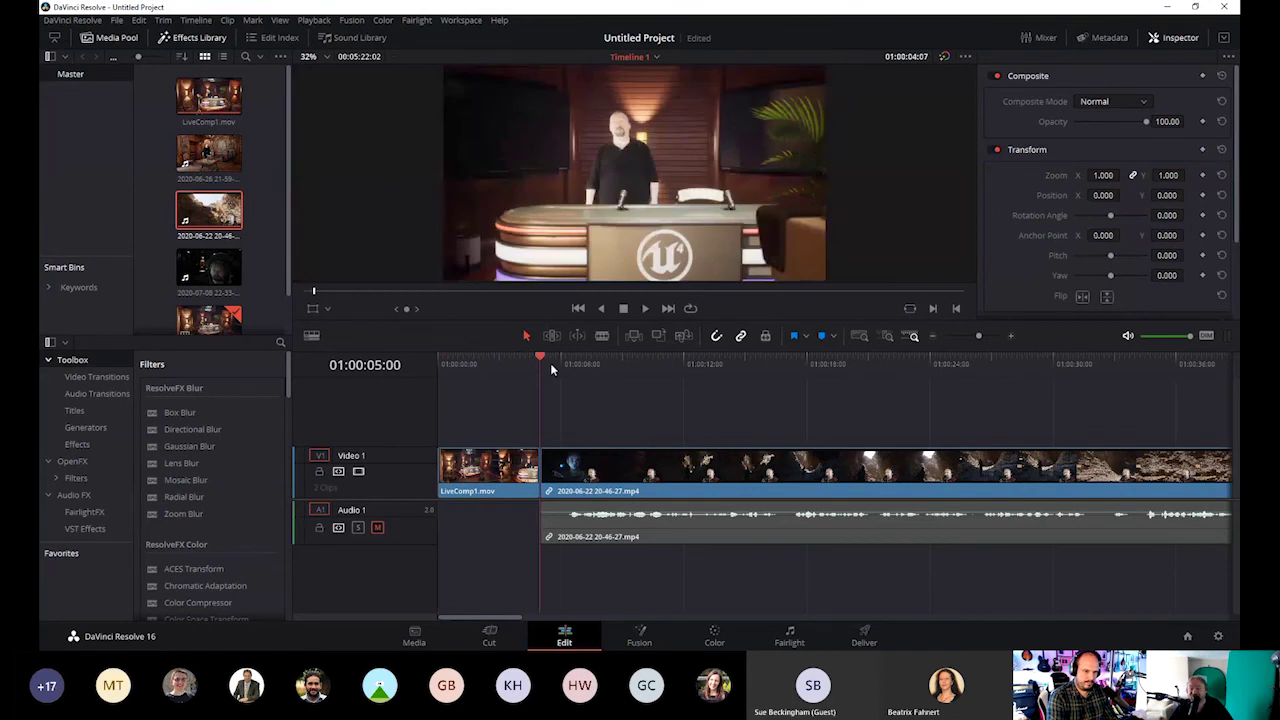
left_click_drag(551, 369, 966, 424)
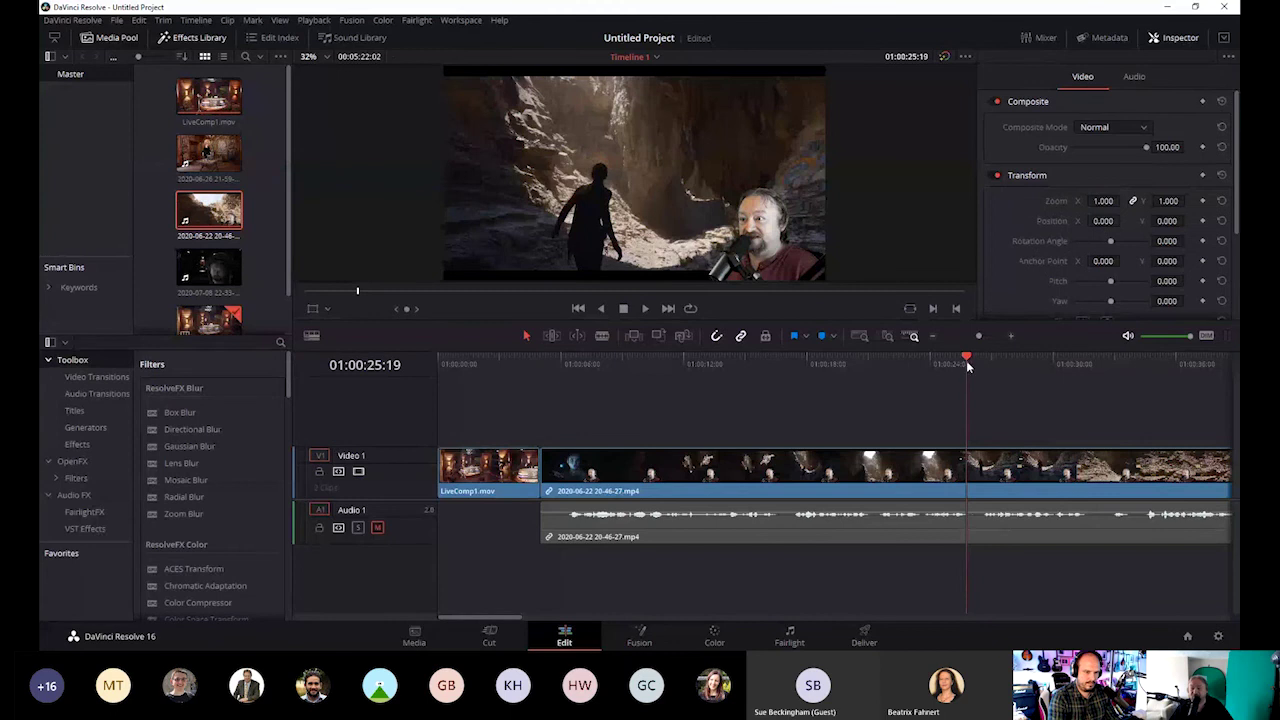
left_click_drag(966, 362, 840, 372)
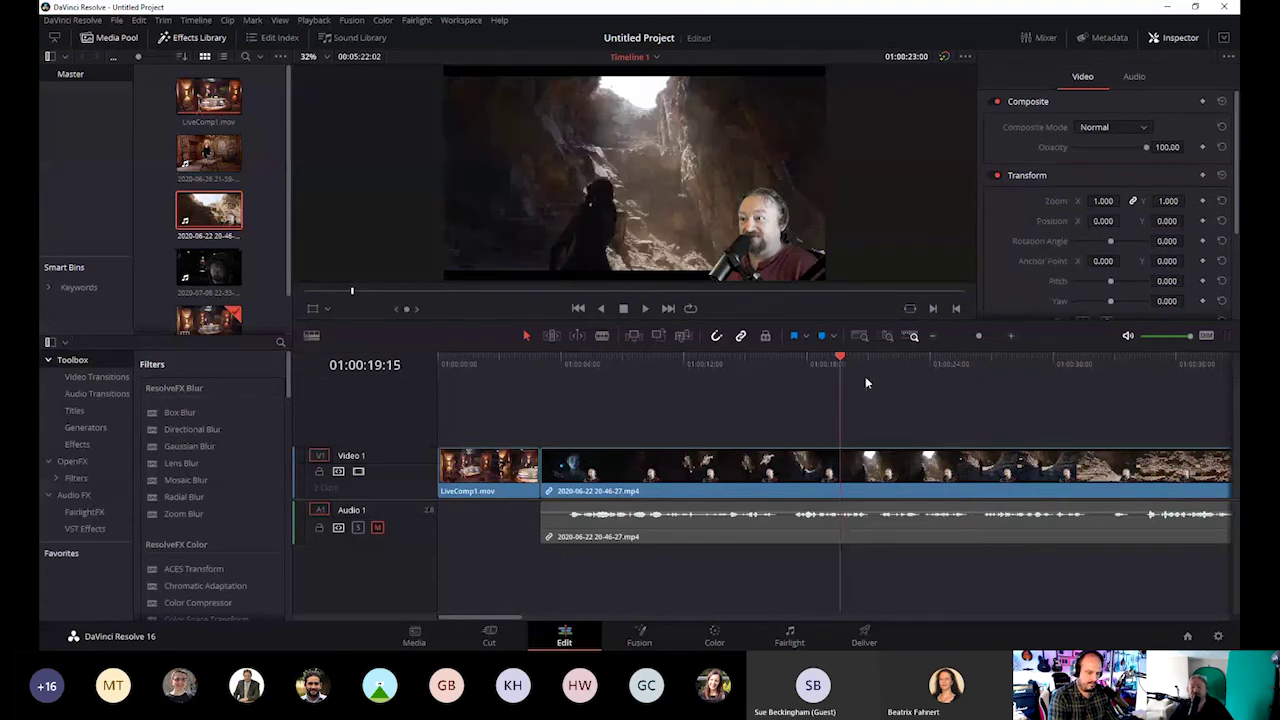
left_click(966, 362)
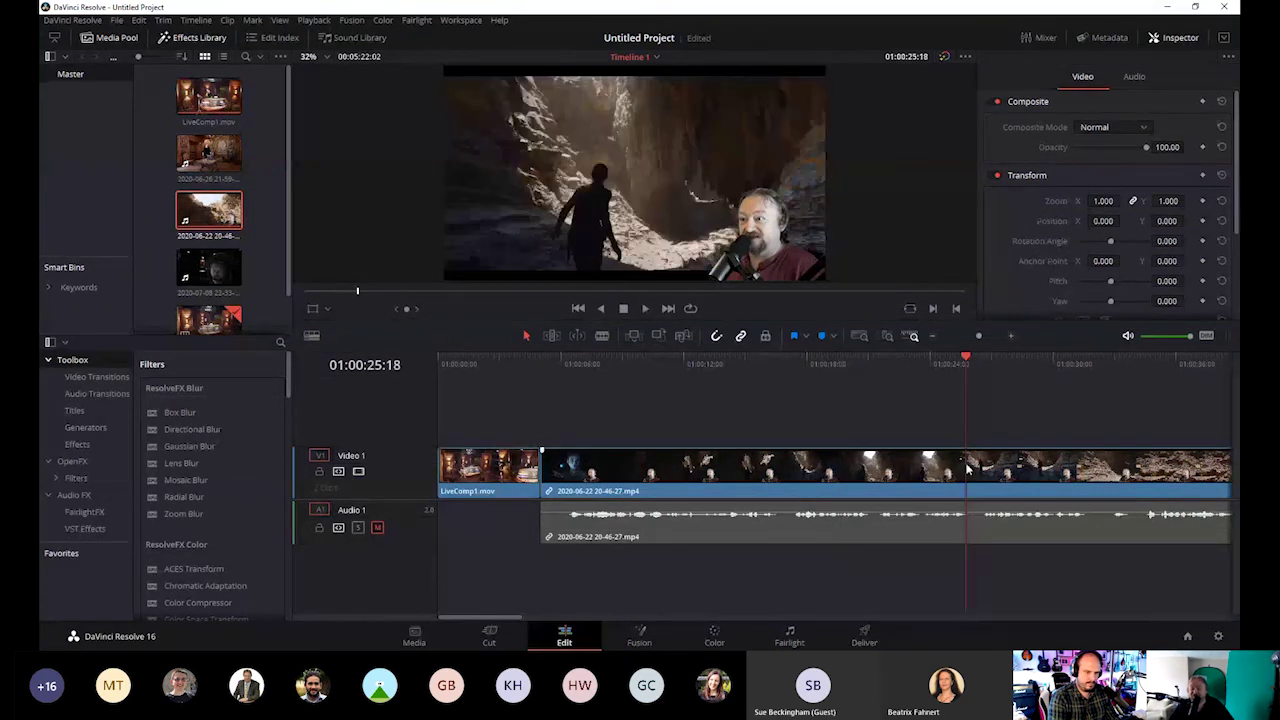
Blade the 20-46-27 clip near 01:00:24 and delete the piece after the cut
left_click(602, 337)
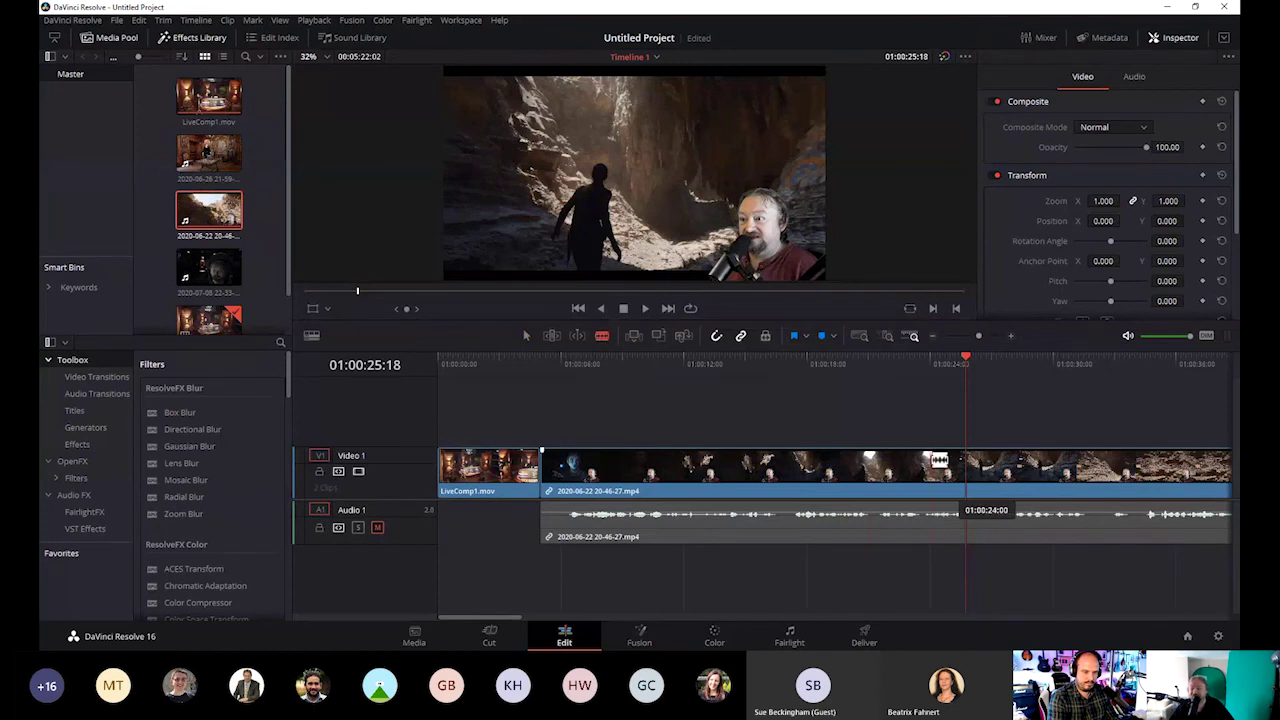
left_click(966, 470)
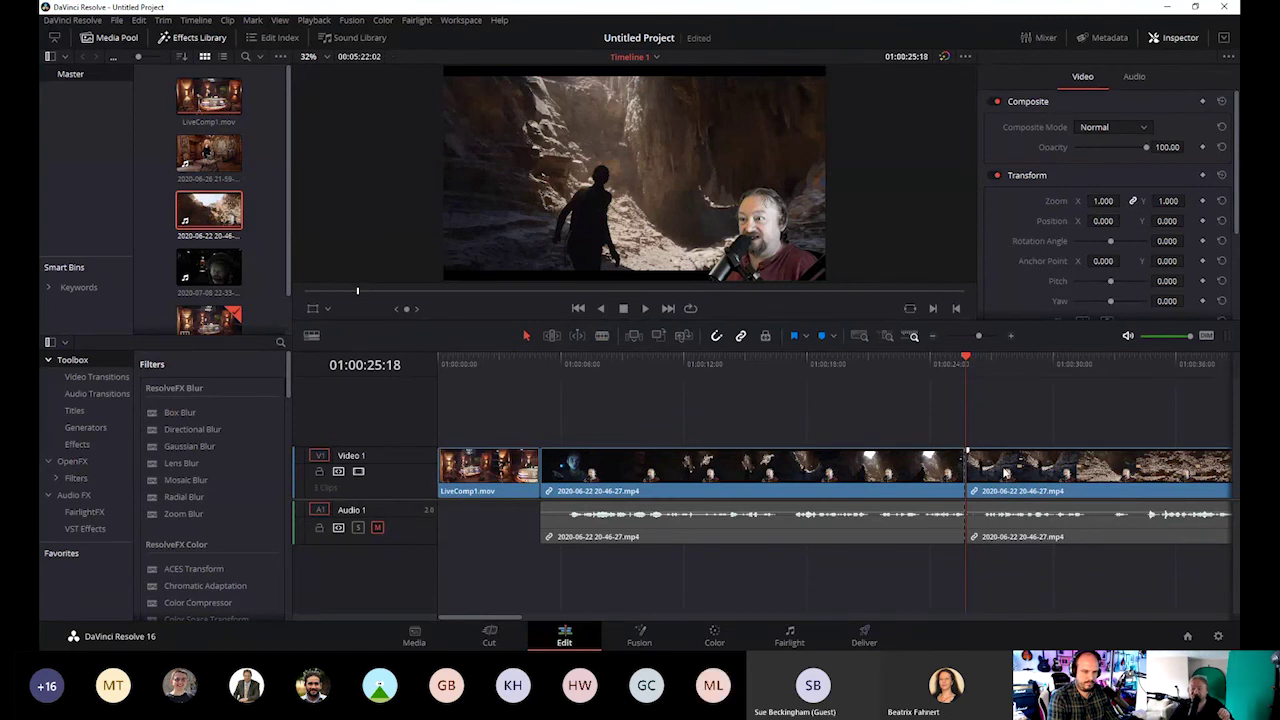
left_click(1004, 470)
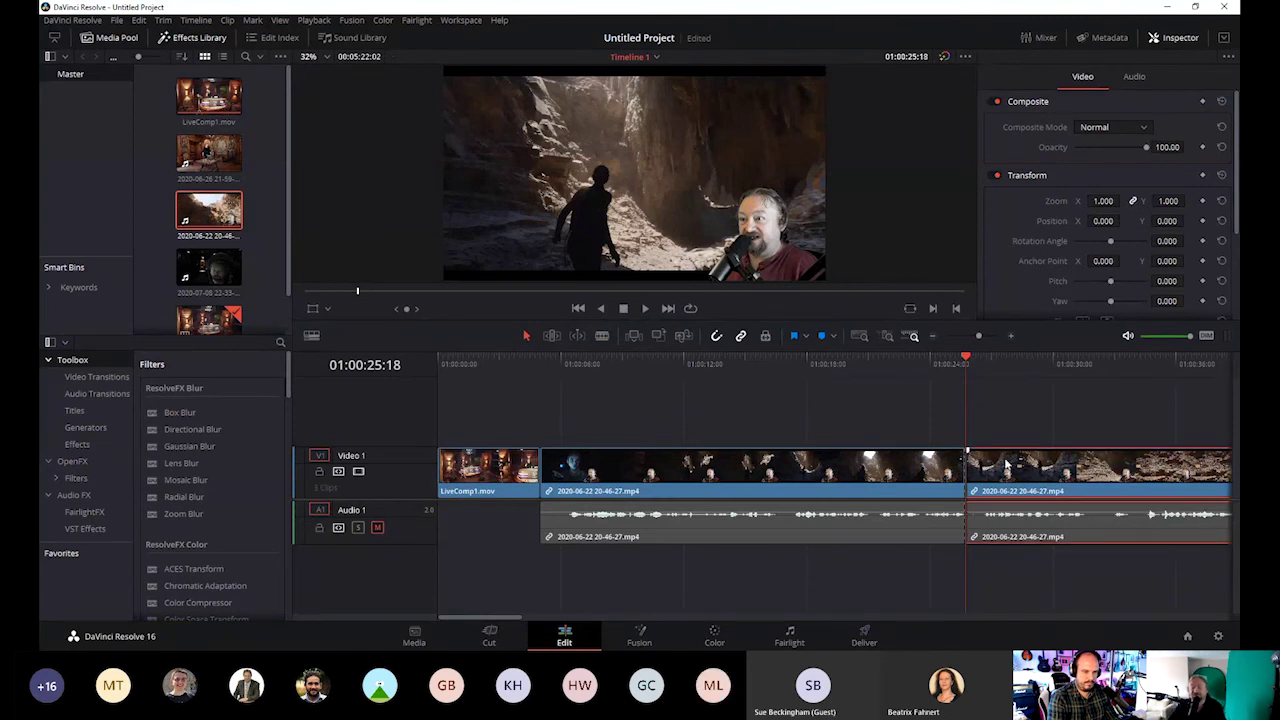
key("Delete")
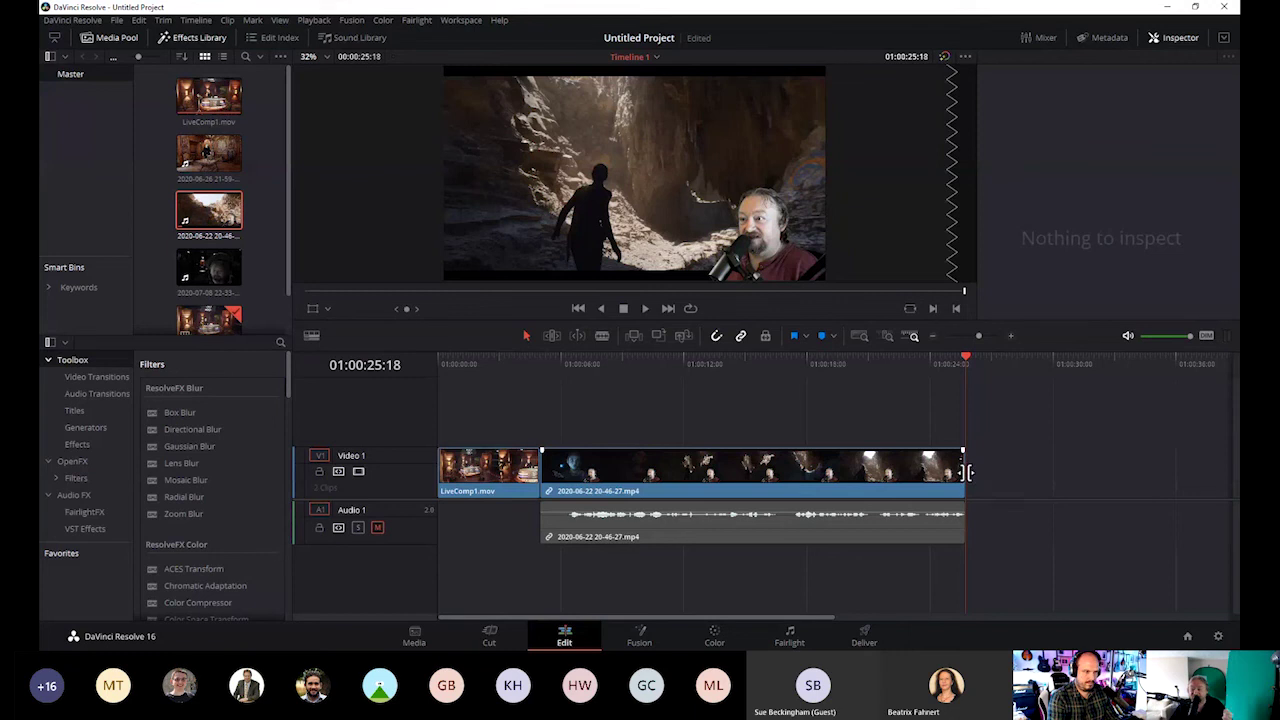
Scrub back toward the timeline start and select the trimmed 20-46-27 clip
mouse_move(994, 470)
left_mouse_down()
mouse_move(1166, 462)
mouse_move(906, 466)
mouse_move(977, 467)
left_mouse_up()
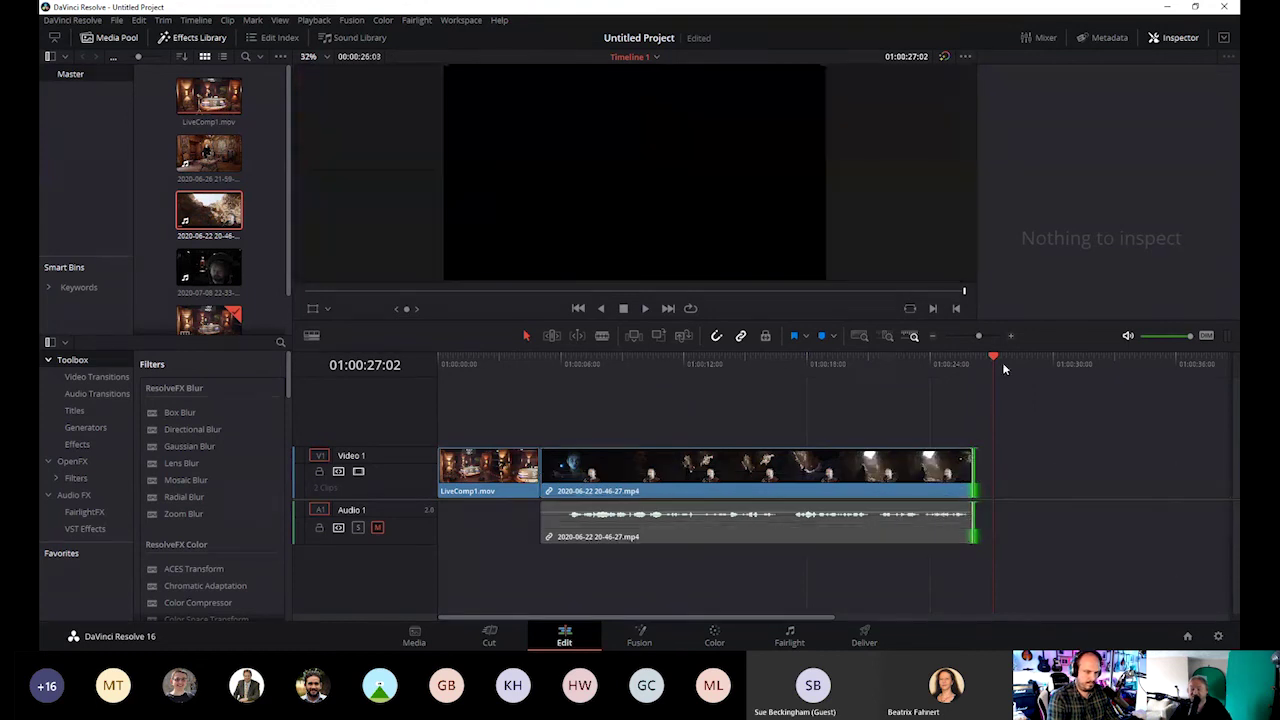
left_click_drag(995, 362, 619, 438)
left_click(757, 463)
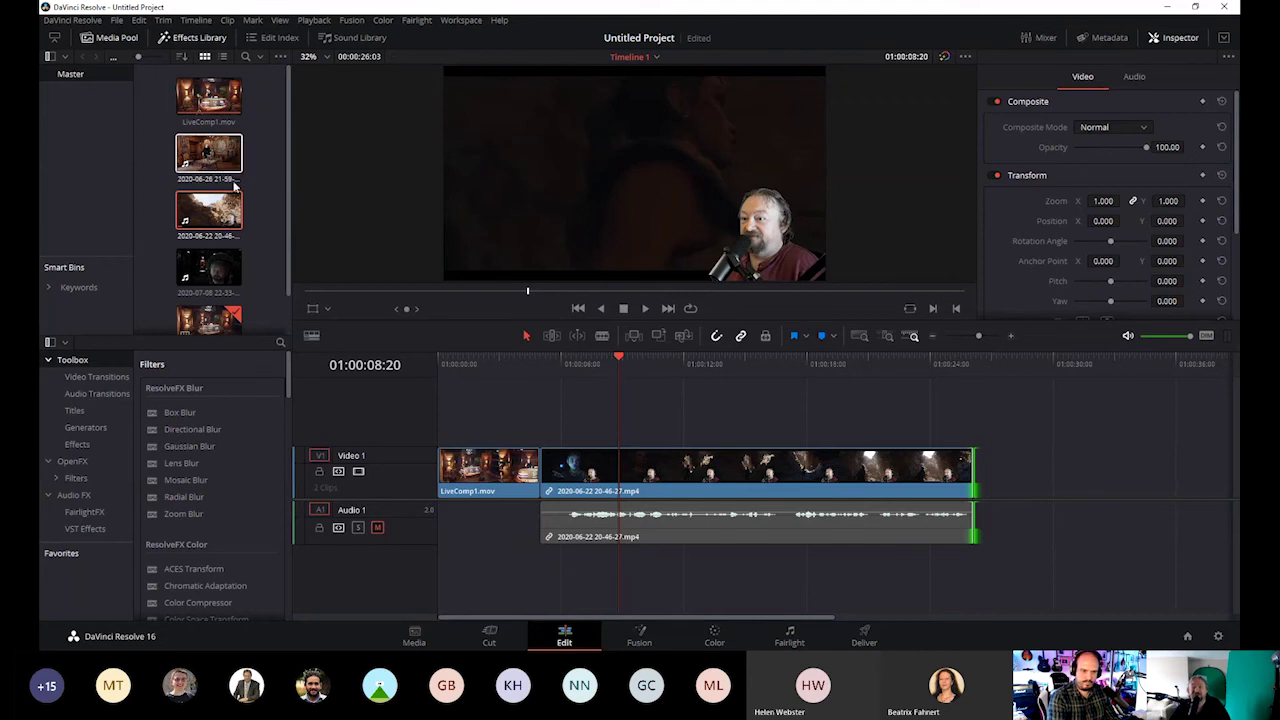
left_click_drag(208, 160, 976, 470)
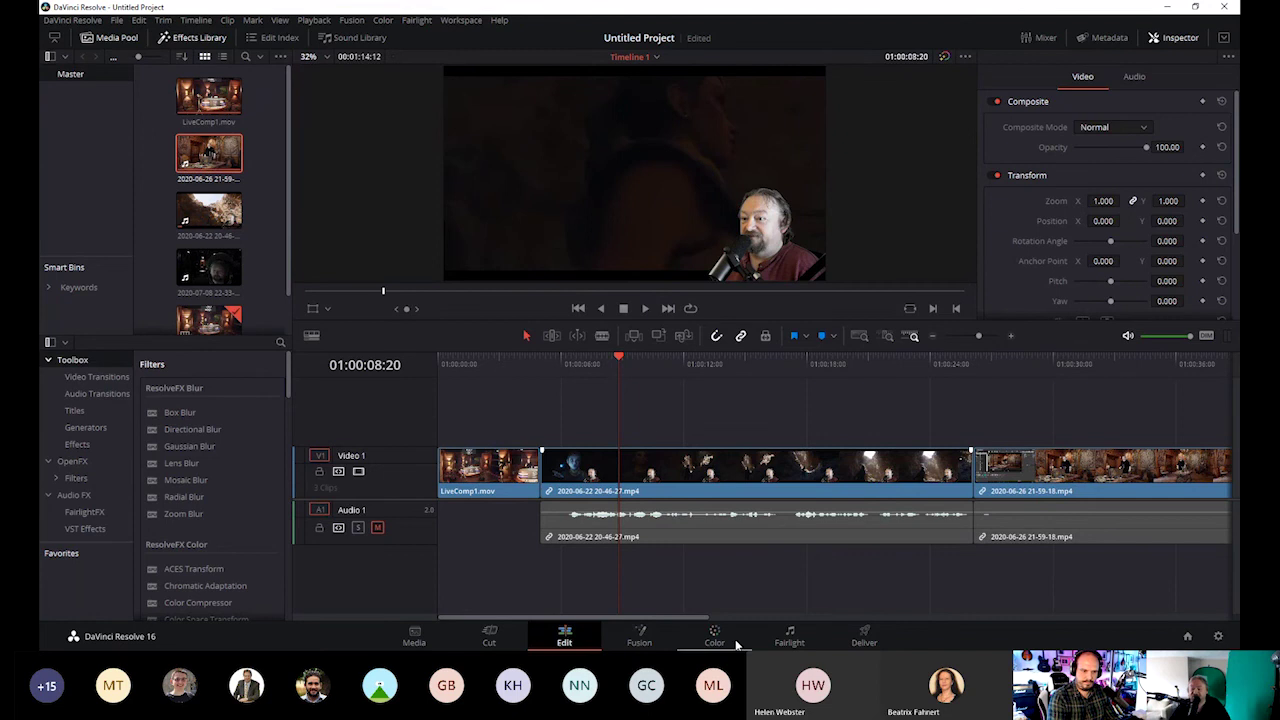
left_click_drag(623, 359, 947, 392)
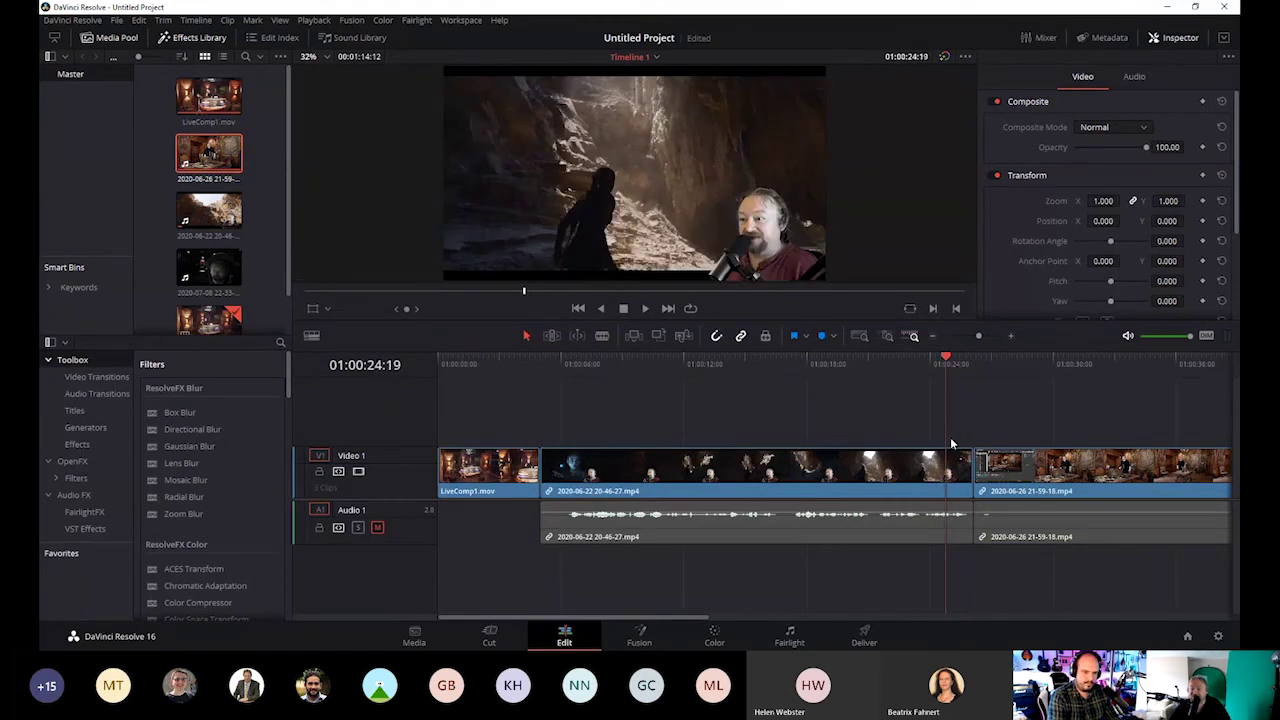
mouse_move(946, 360)
left_mouse_down()
mouse_move(1003, 376)
mouse_move(892, 379)
mouse_move(949, 381)
left_mouse_up()
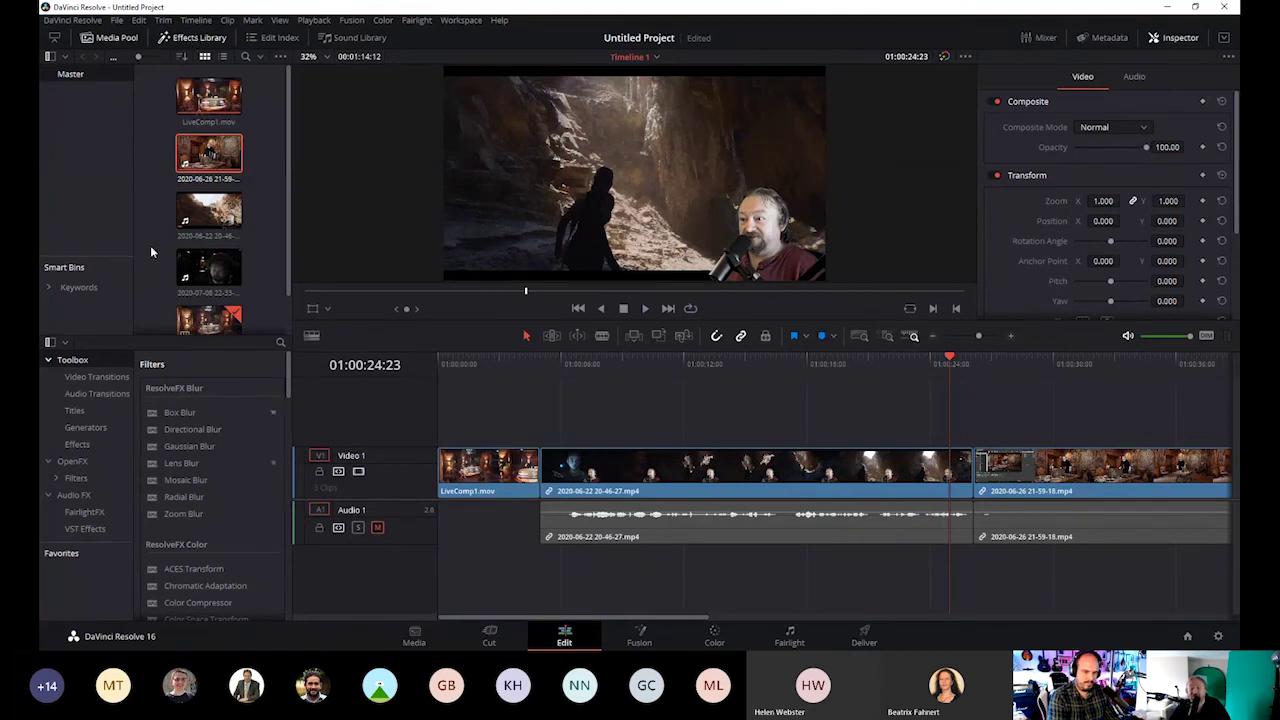
Apply a Cross Dissolve from Video Transitions to the 20-46-27 / 21-59-18 edit point
left_click(190, 40)
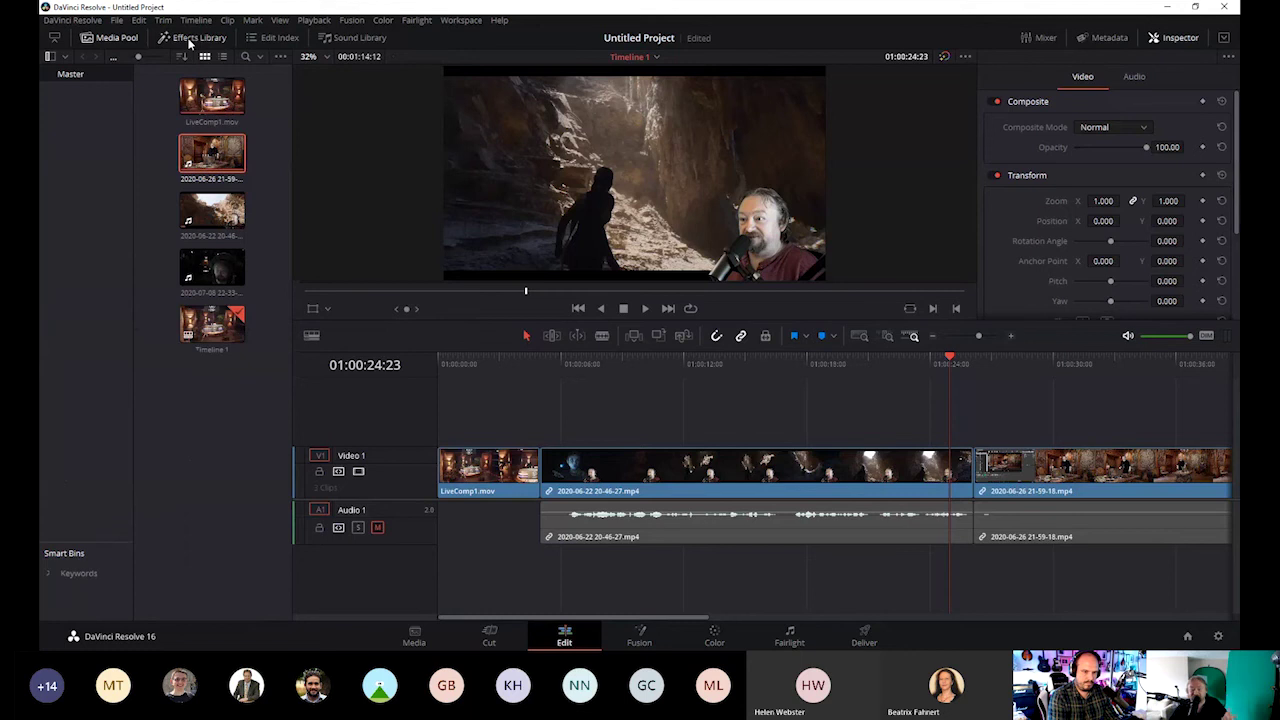
left_click(188, 40)
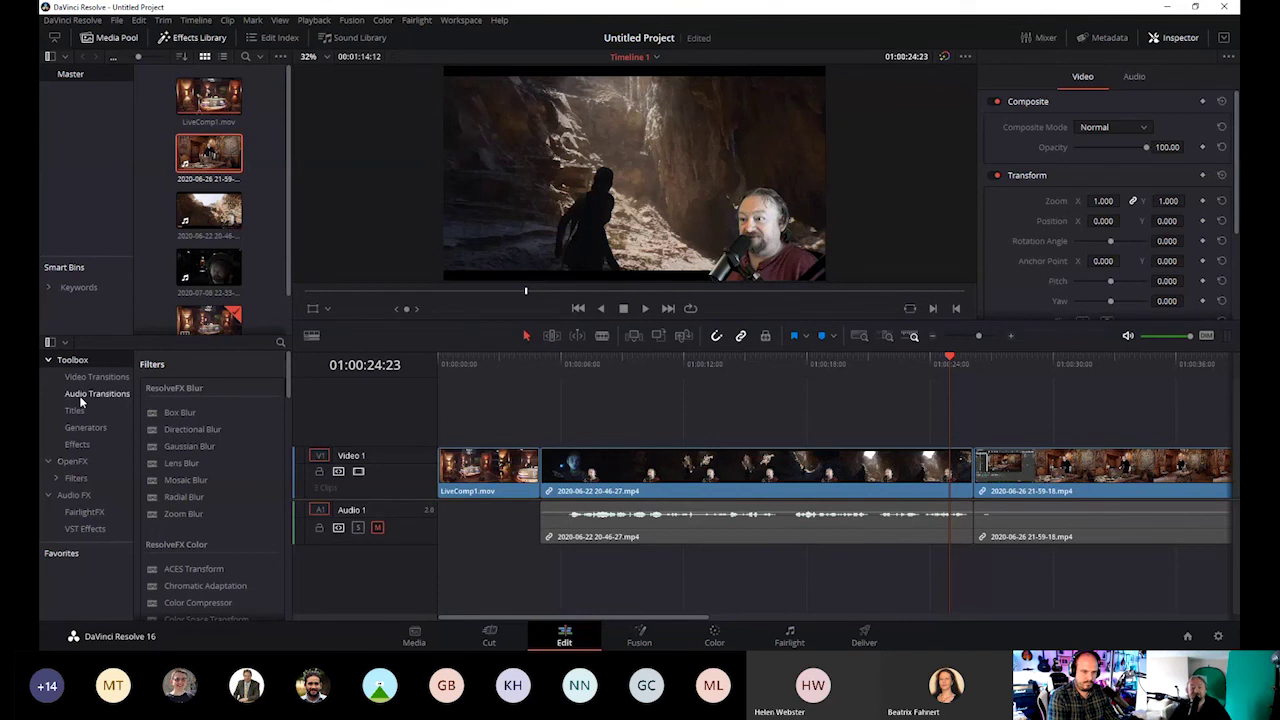
left_click(94, 377)
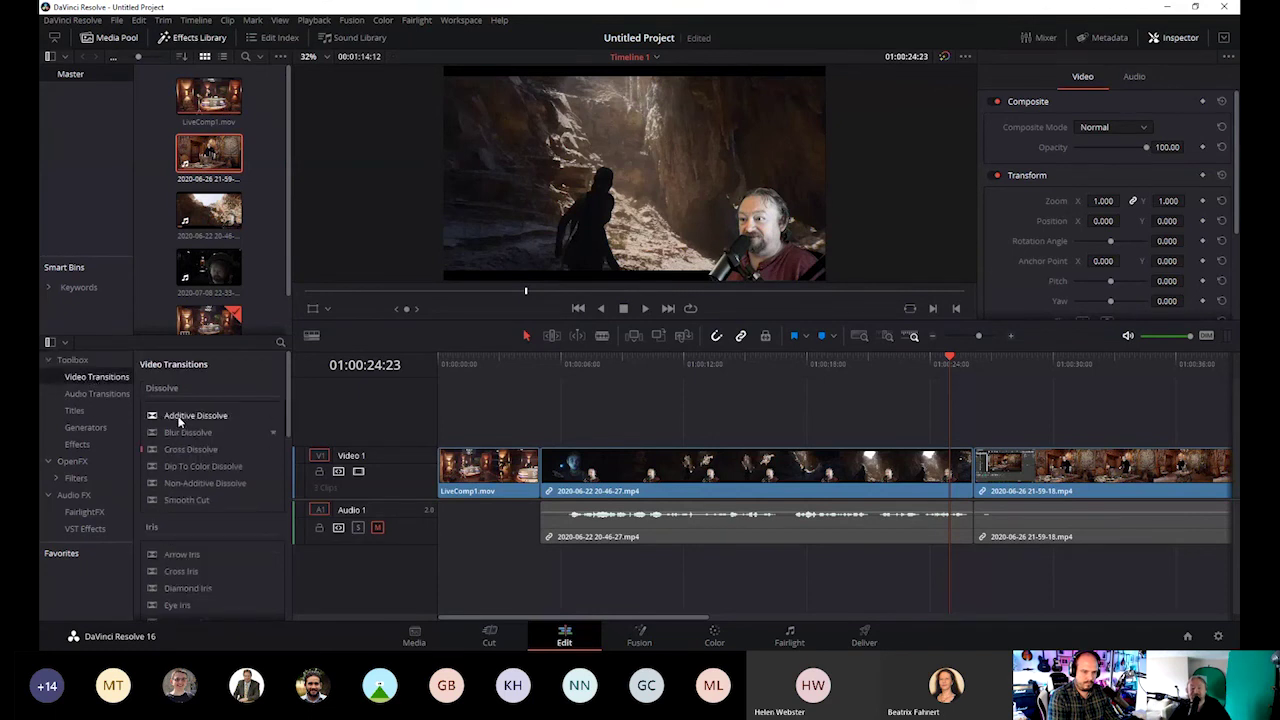
left_click(190, 449)
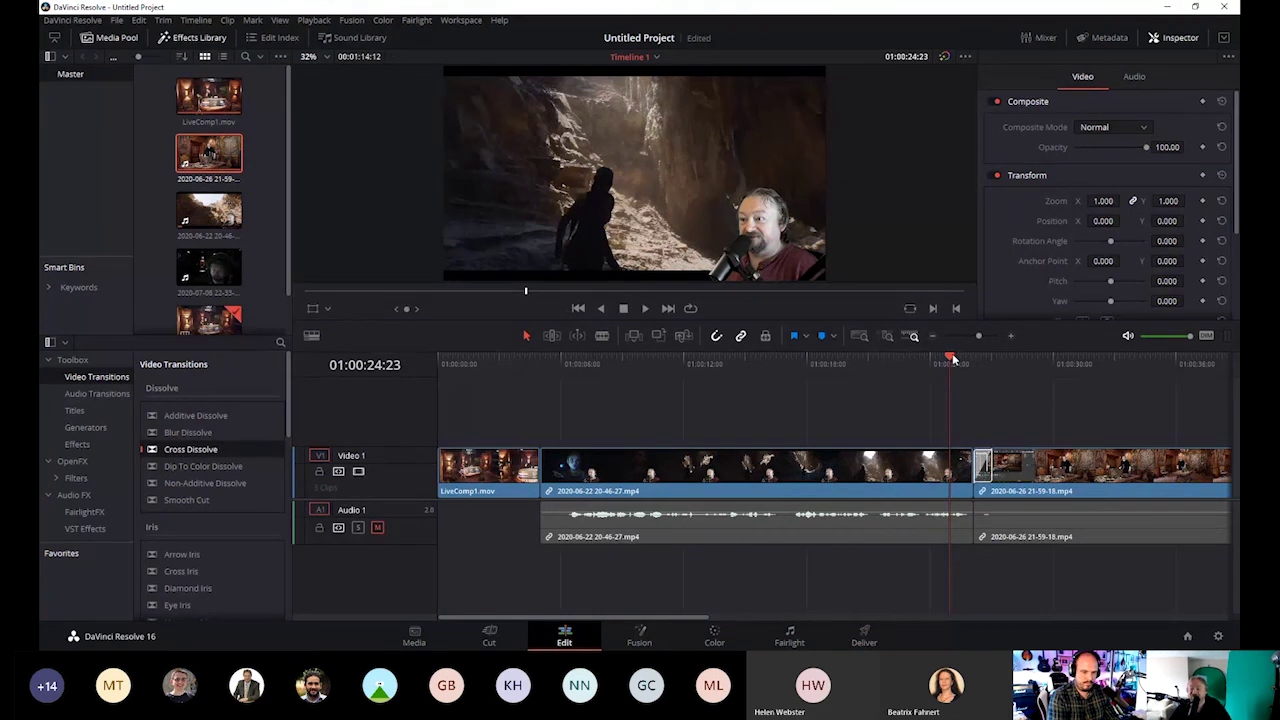
Play back the 3-second Cross Dissolve and select it to view its settings
left_click_drag(950, 358, 960, 409)
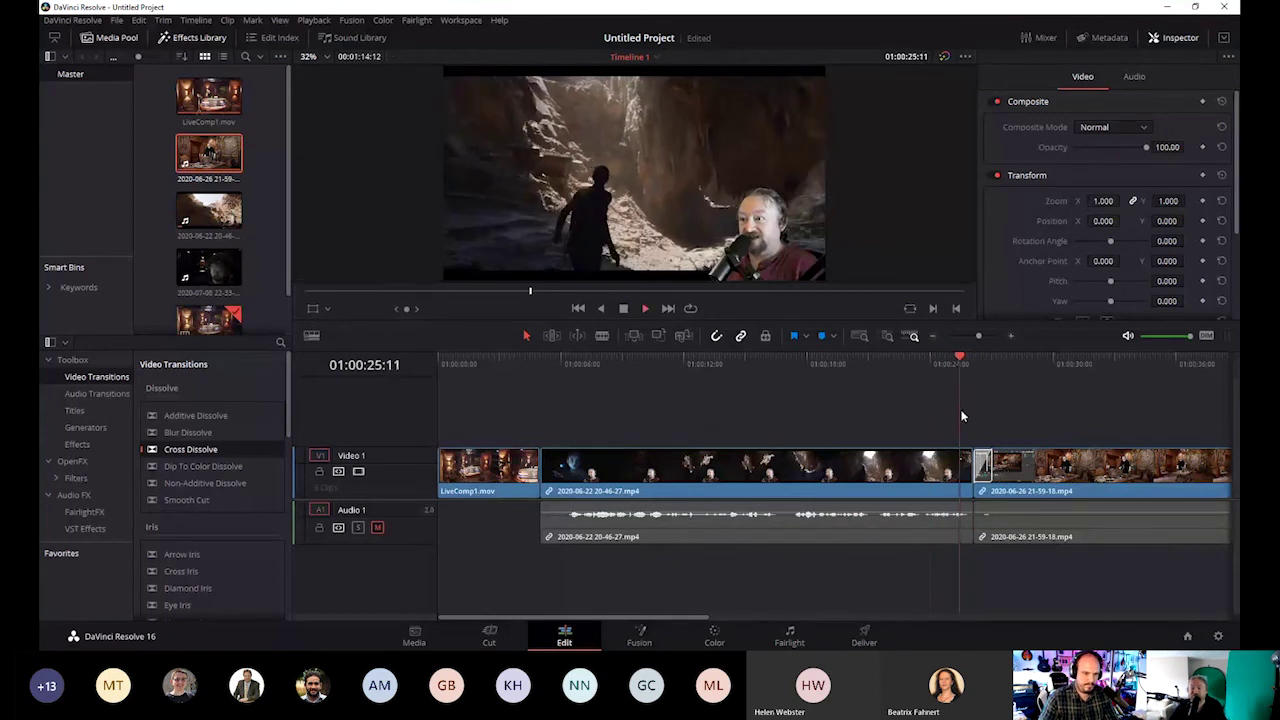
key("space")
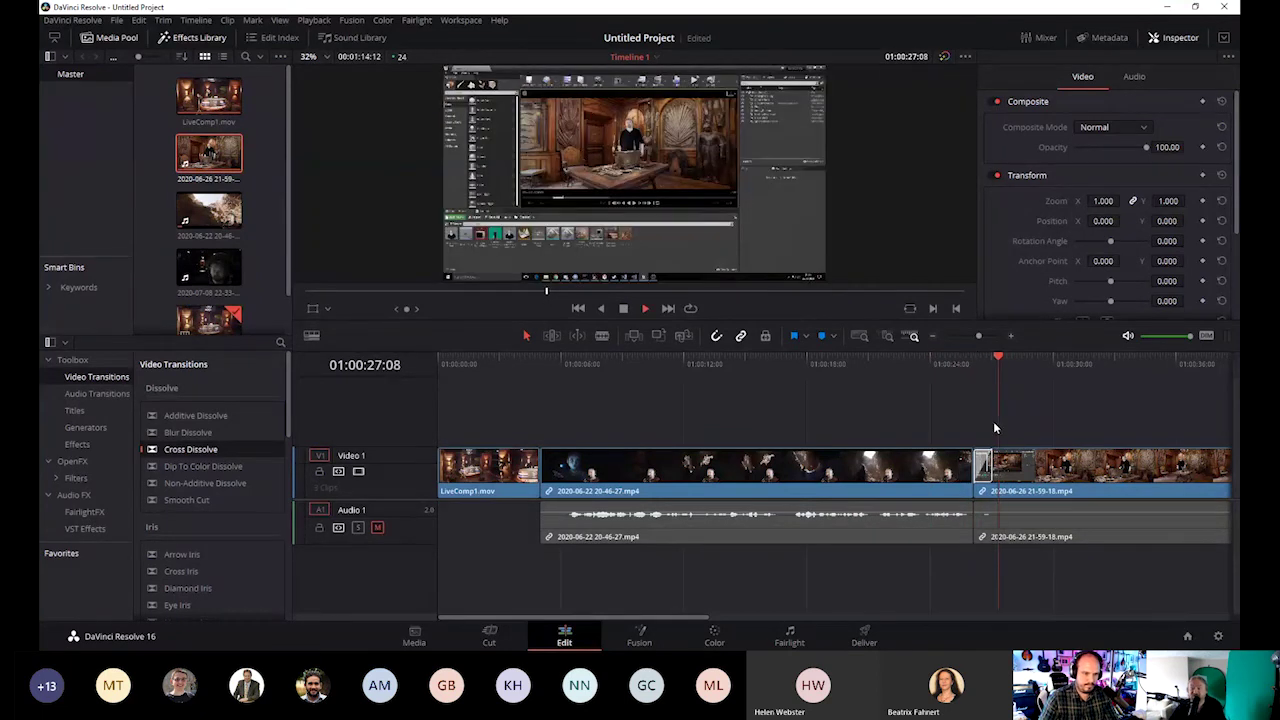
key("space")
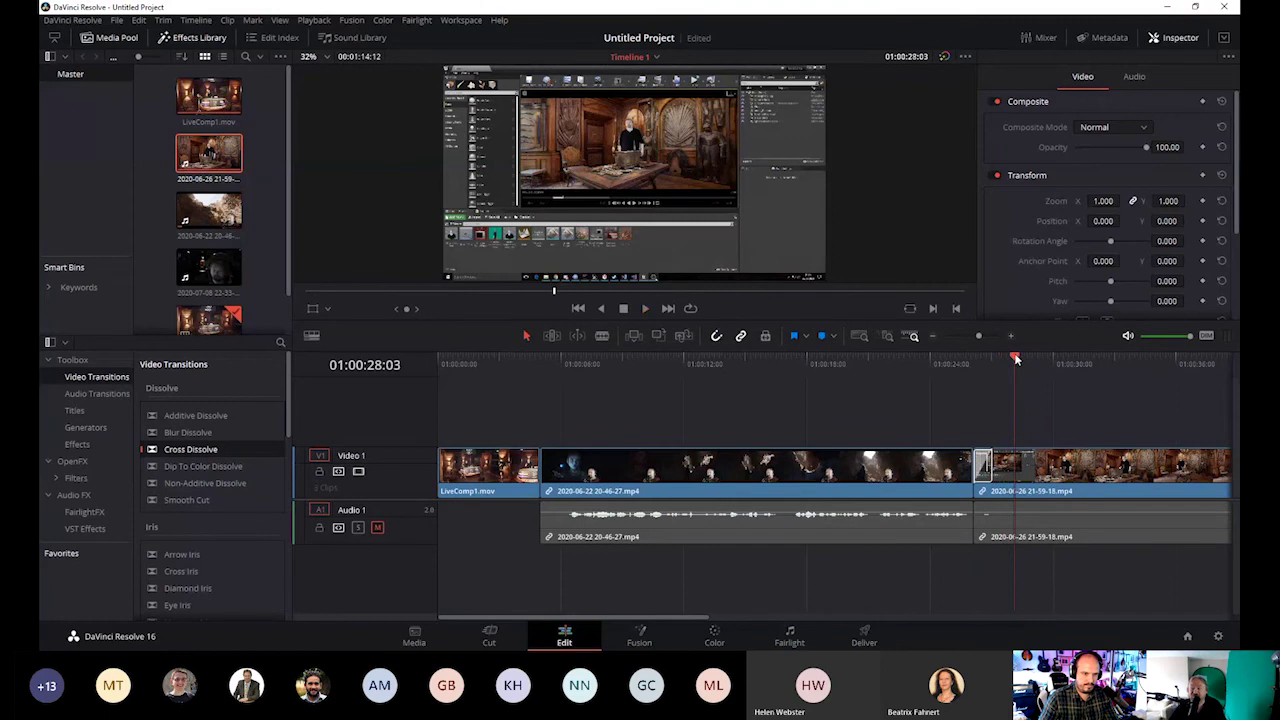
left_click_drag(1016, 358, 933, 374)
left_click(985, 463)
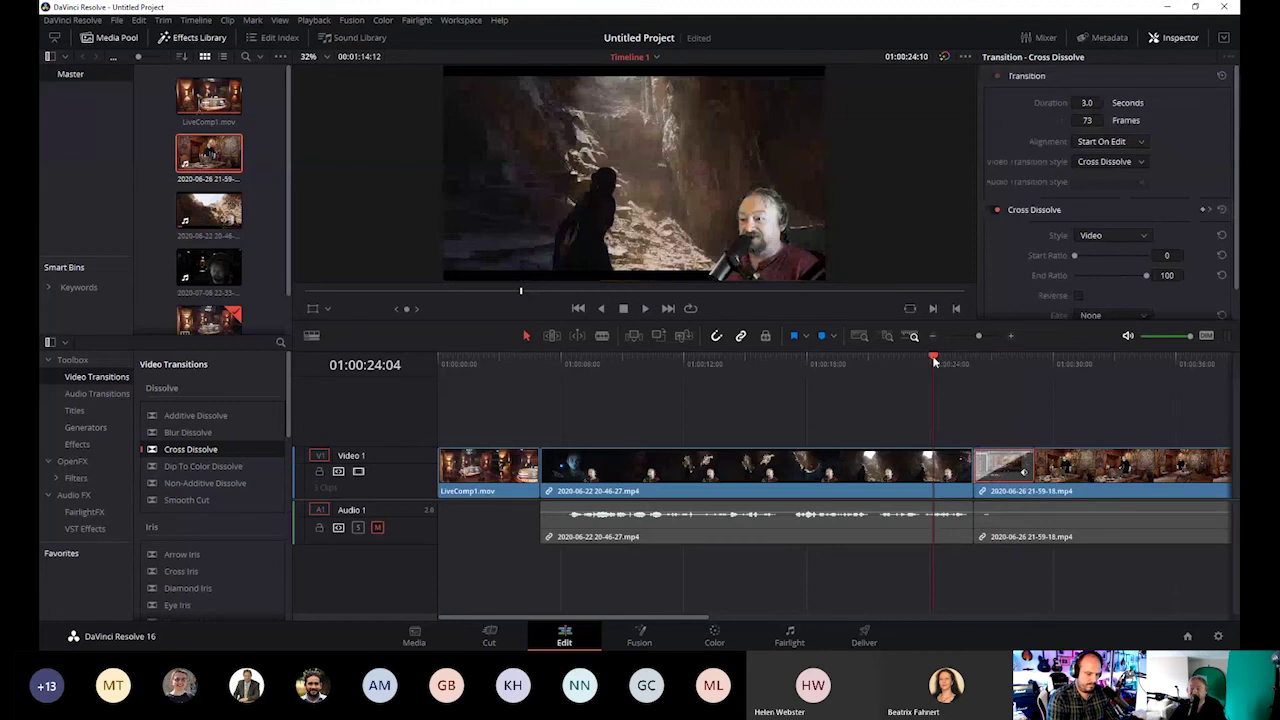
Play the timeline from just before the Cross Dissolve through the transition
mouse_move(934, 359)
left_mouse_down()
mouse_move(976, 364)
mouse_move(945, 365)
left_mouse_up()
key("space")
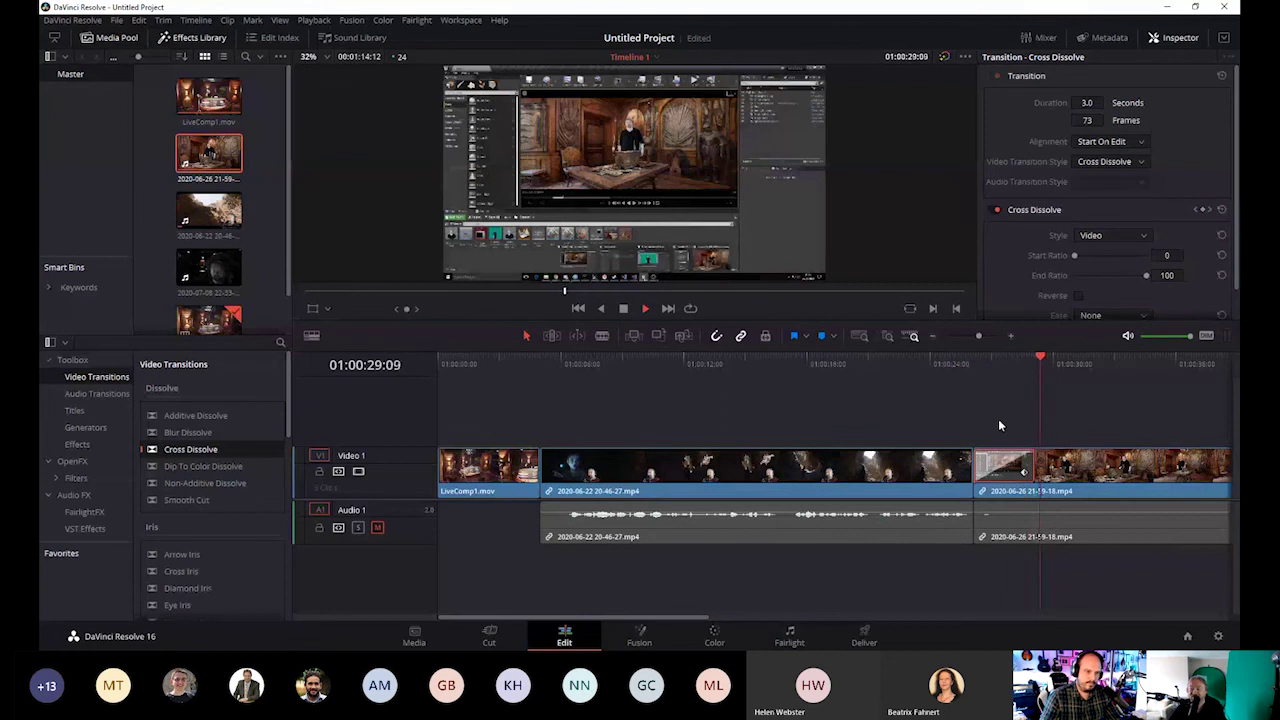
key("space")
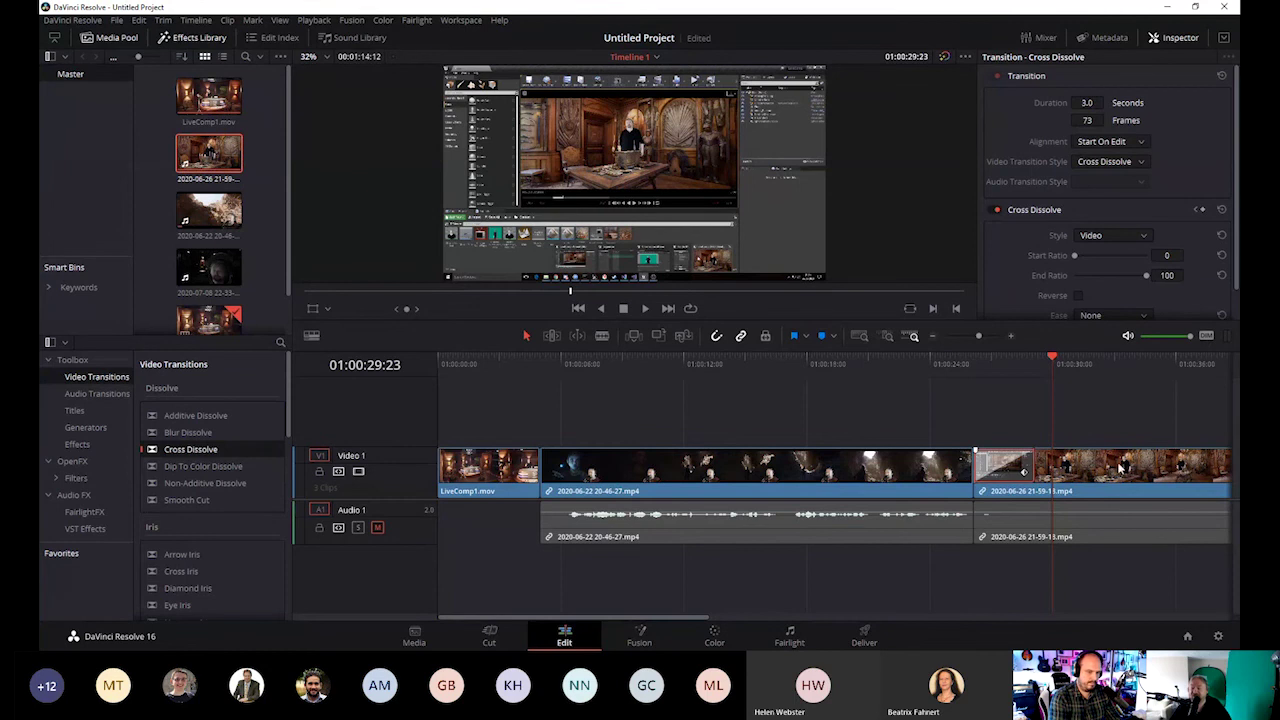
Blade the 21-59-18 clip at about 01:00:29:23 and delete the part after the cut
left_click(601, 336)
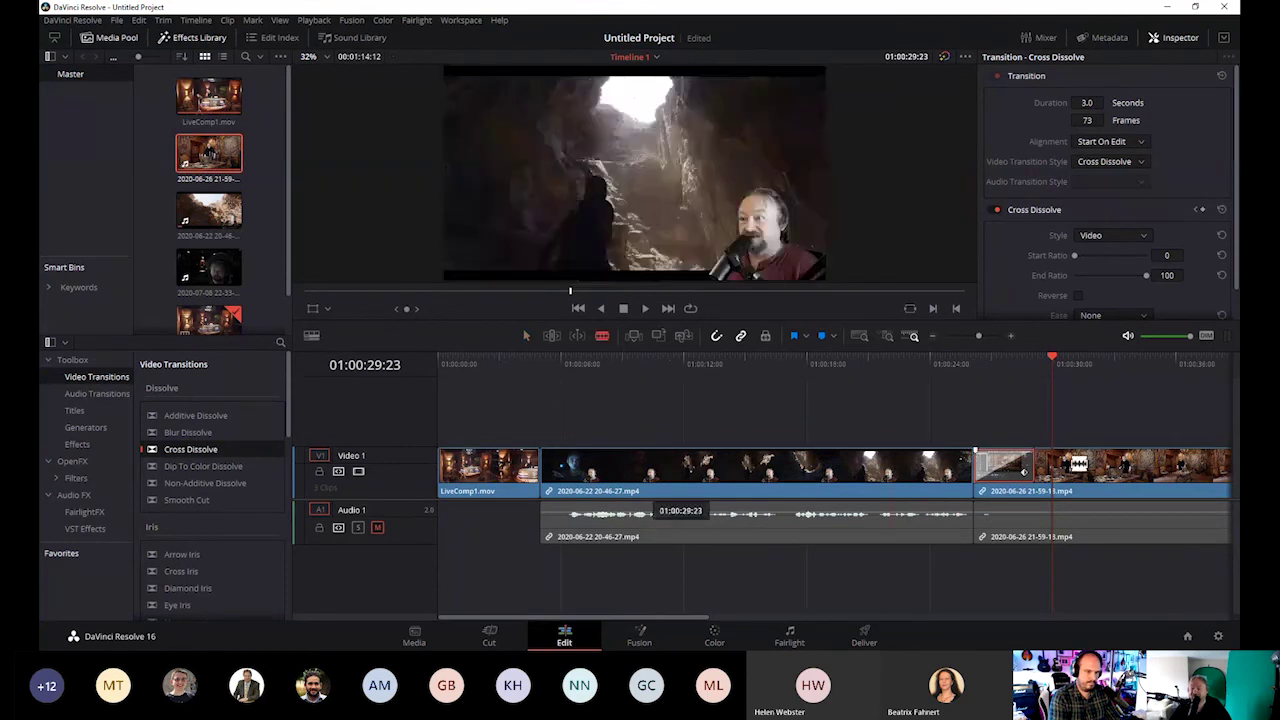
left_click(1127, 465)
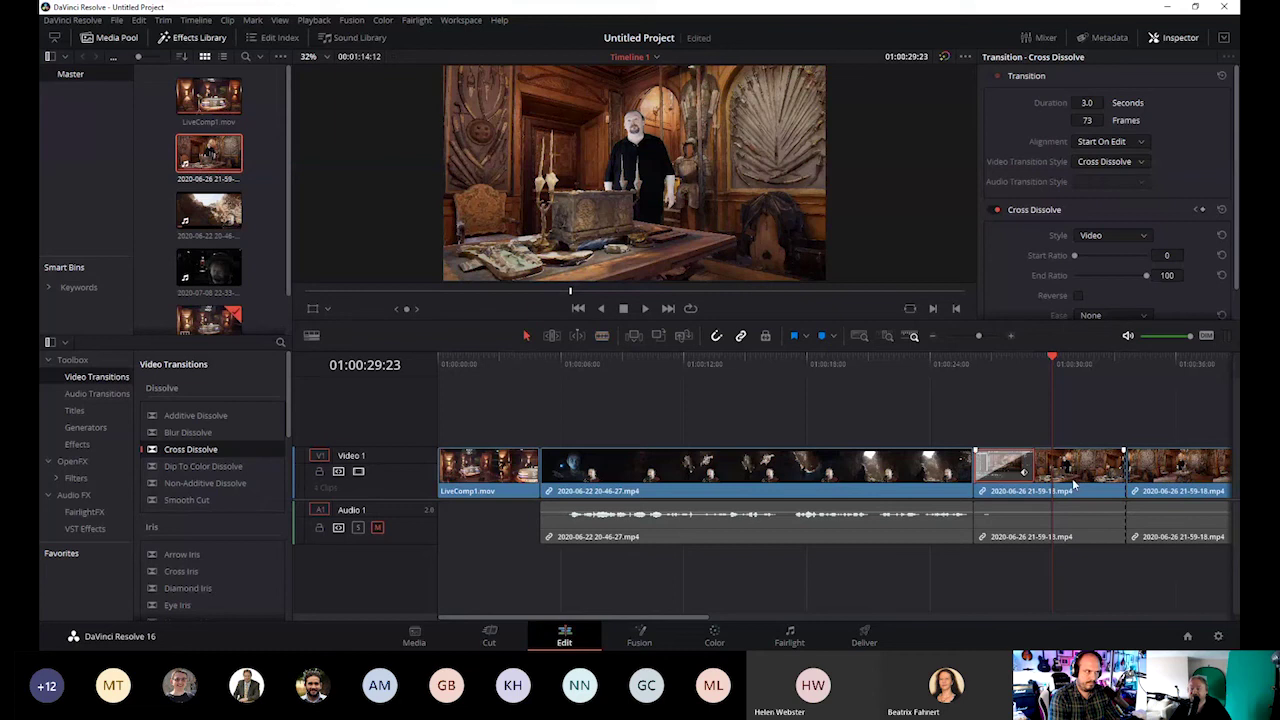
left_click(1171, 475)
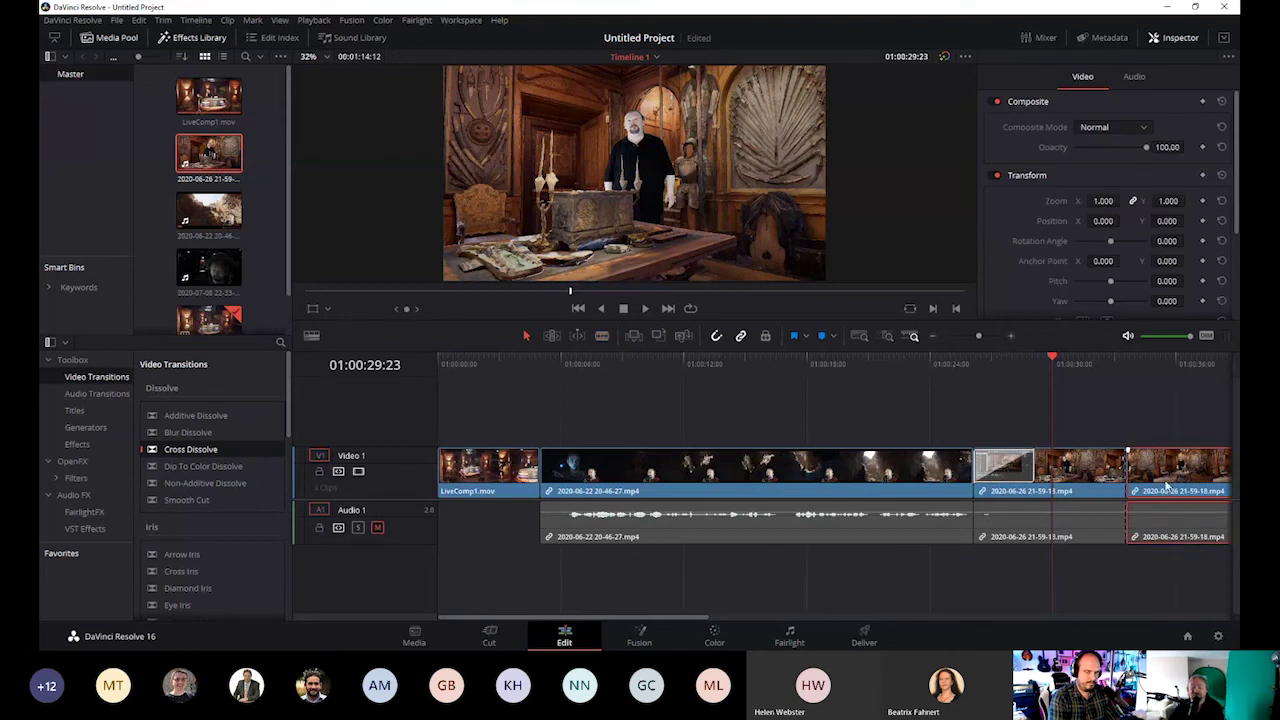
key("Delete")
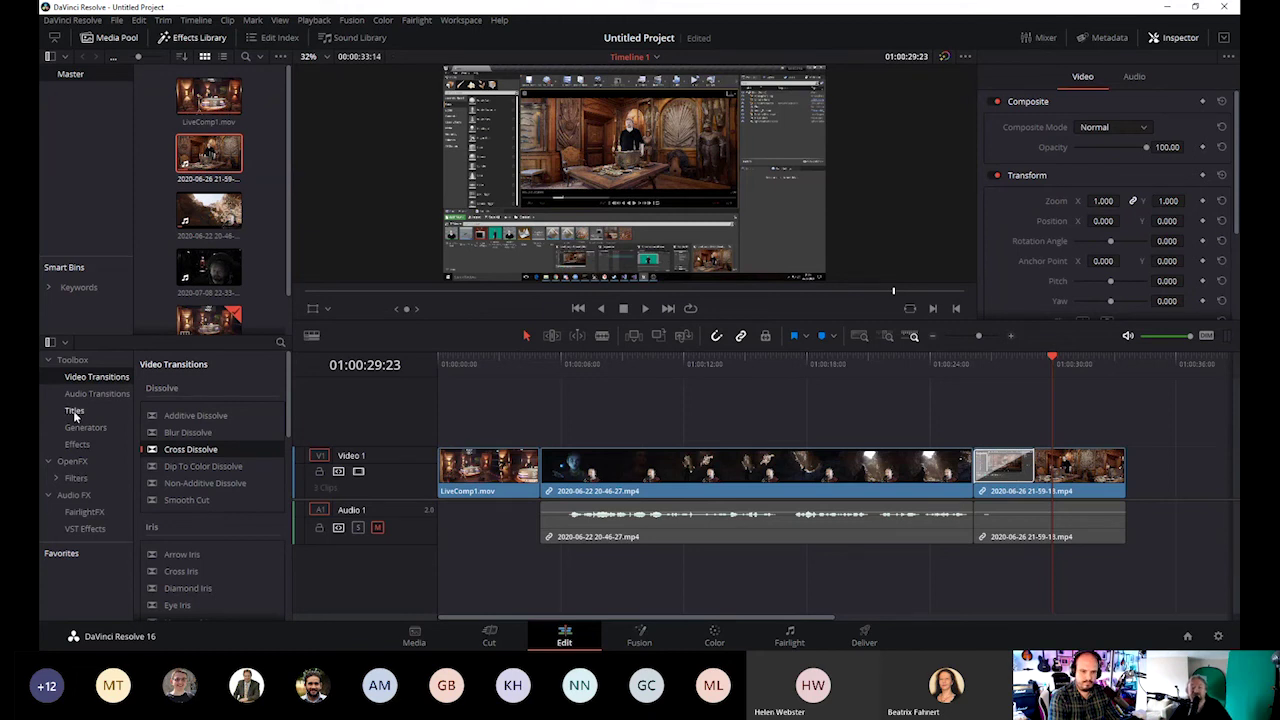
Add an L Lower 3rd title above LiveComp1.mov at the timeline start and preview it
left_click(73, 410)
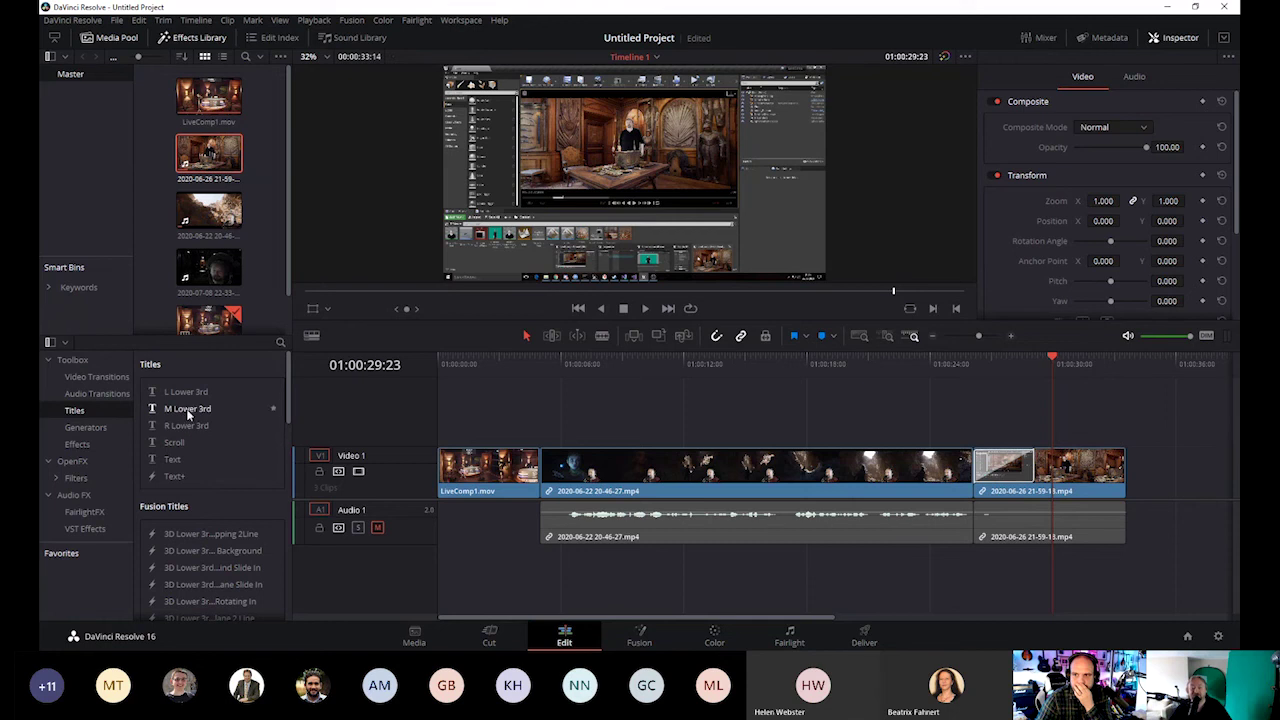
left_click_drag(183, 398, 443, 427)
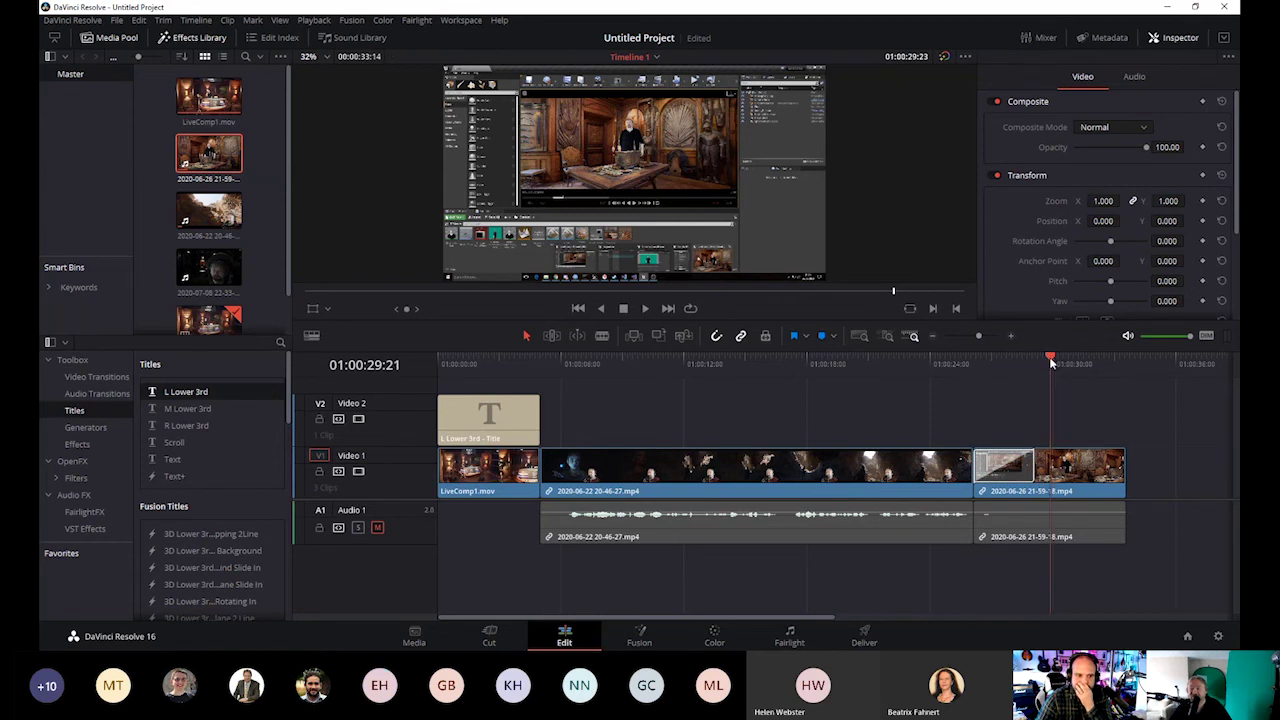
left_click(700, 362)
left_click(497, 362)
left_click_drag(493, 383, 438, 366)
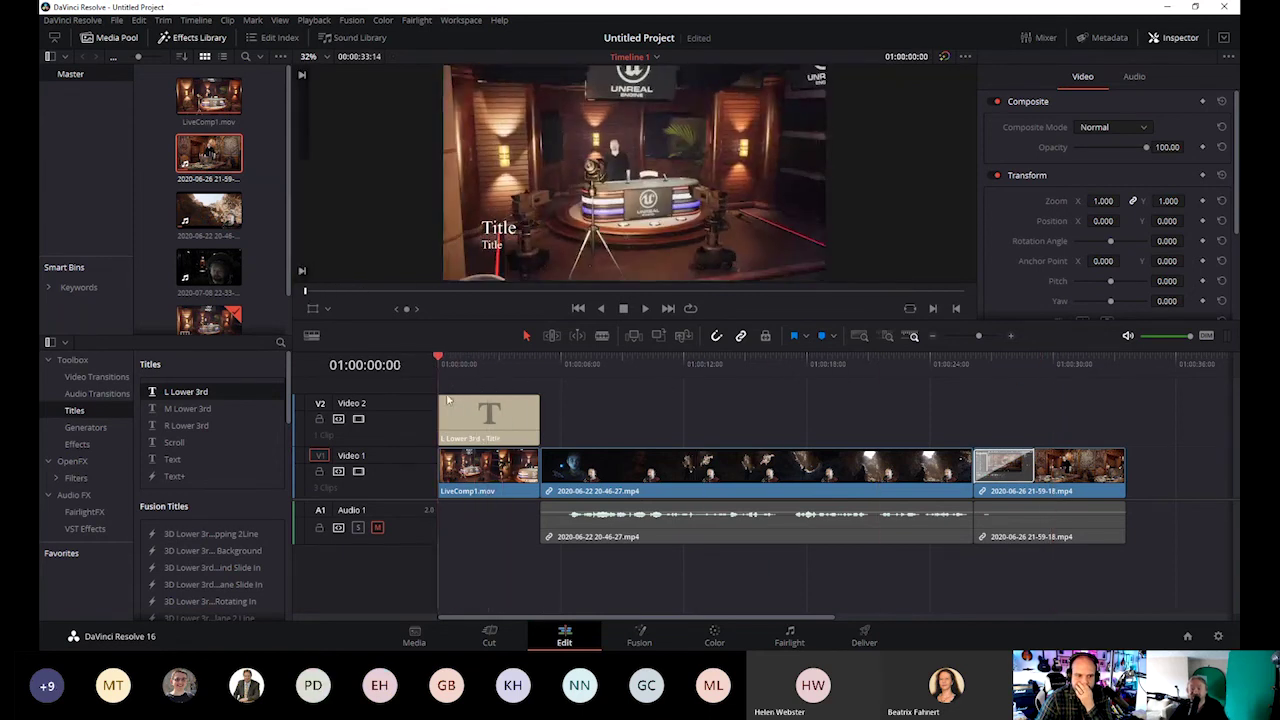
Select the title to check its text settings, undoing an accidental ripple delete
left_click(508, 229)
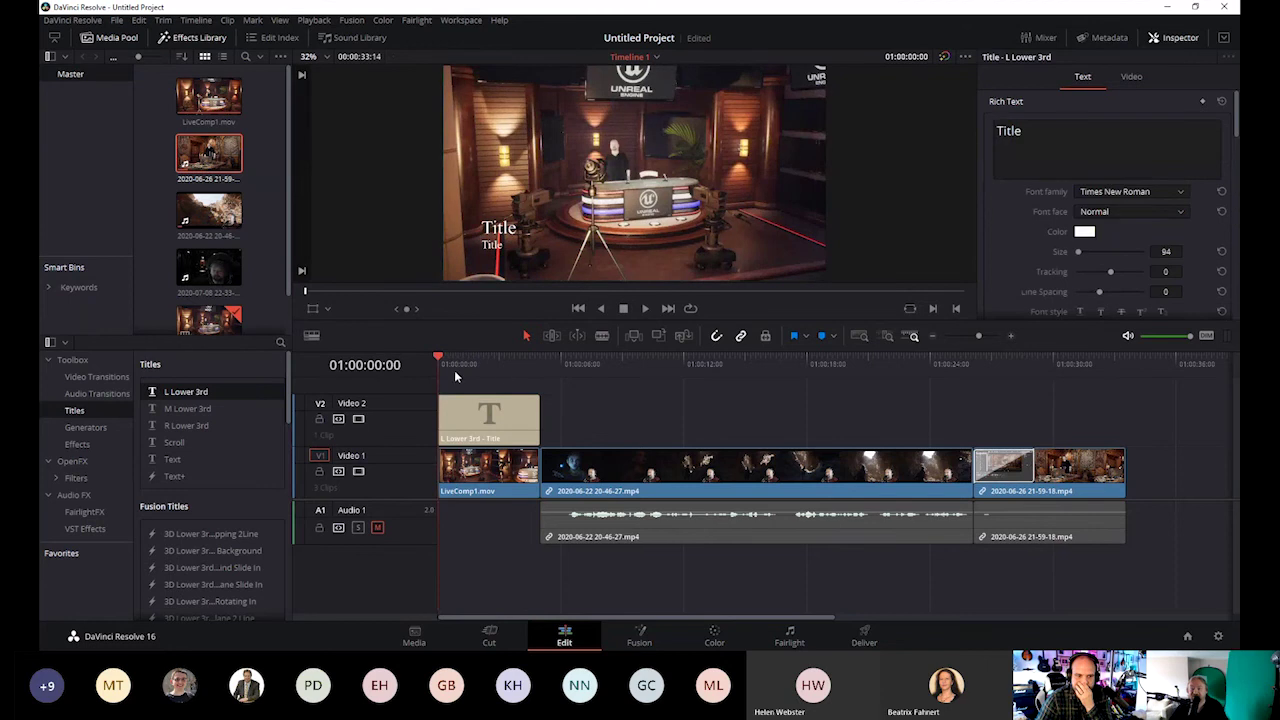
mouse_move(444, 360)
left_mouse_down()
mouse_move(483, 359)
mouse_move(440, 360)
left_mouse_up()
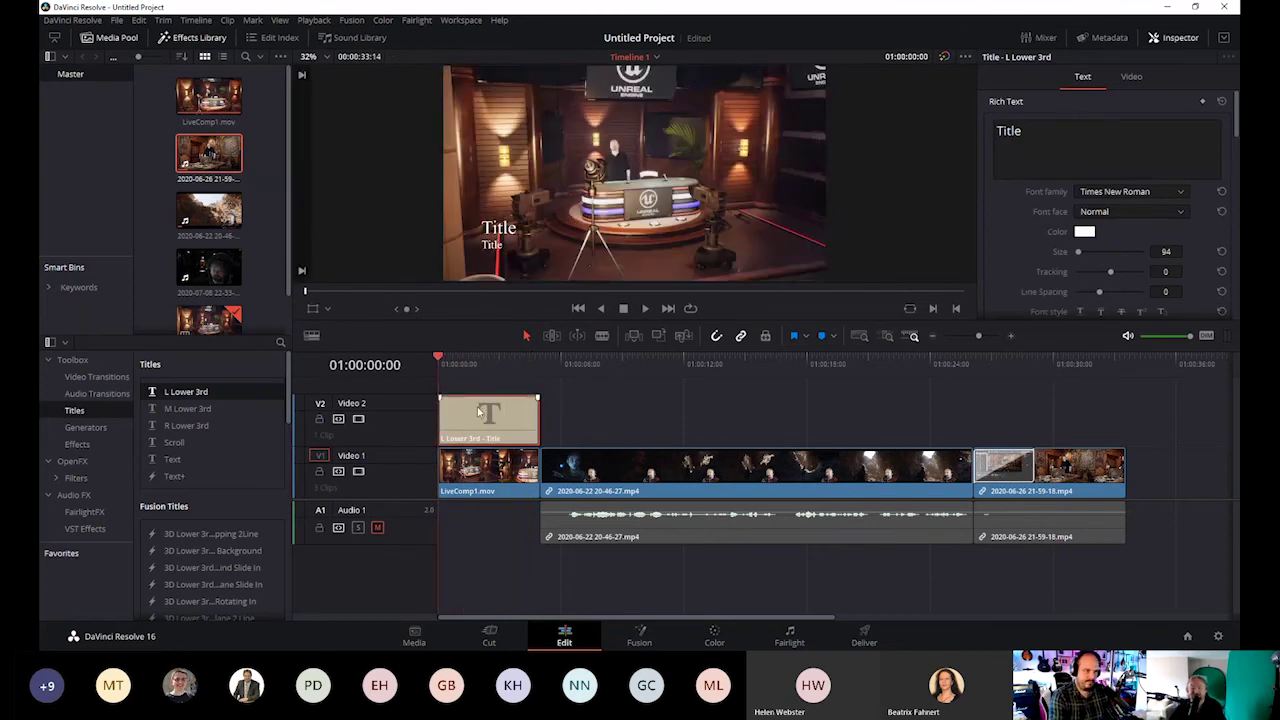
key("Delete")
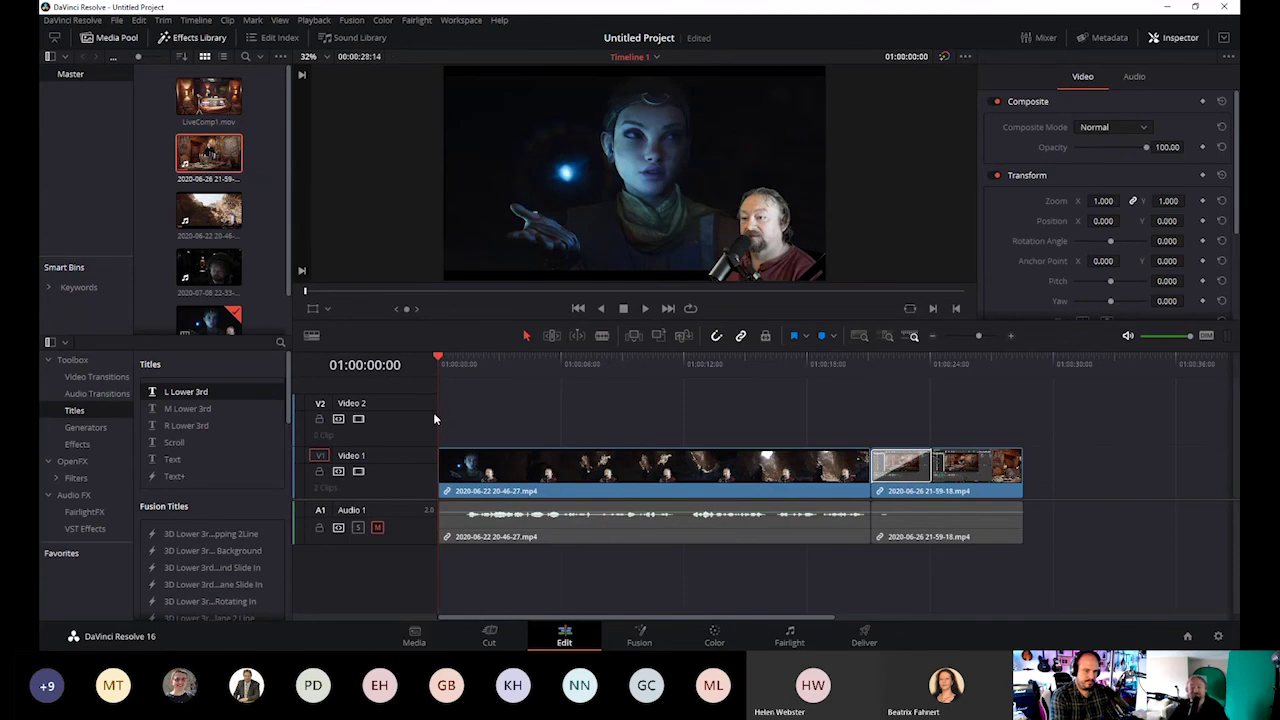
key("ctrl+z")
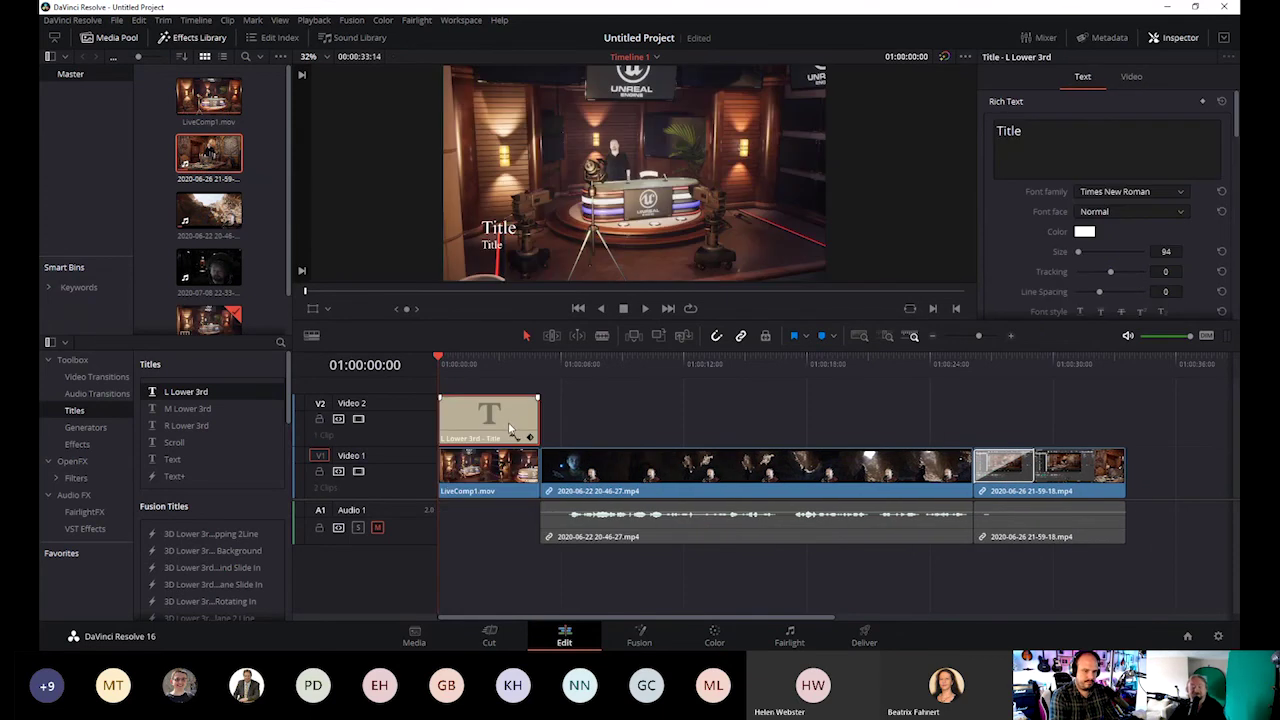
Replace the L Lower 3rd with Lower 3rd Corporate Corners 1 Line at 01:00:00:00 on V2
key("Delete")
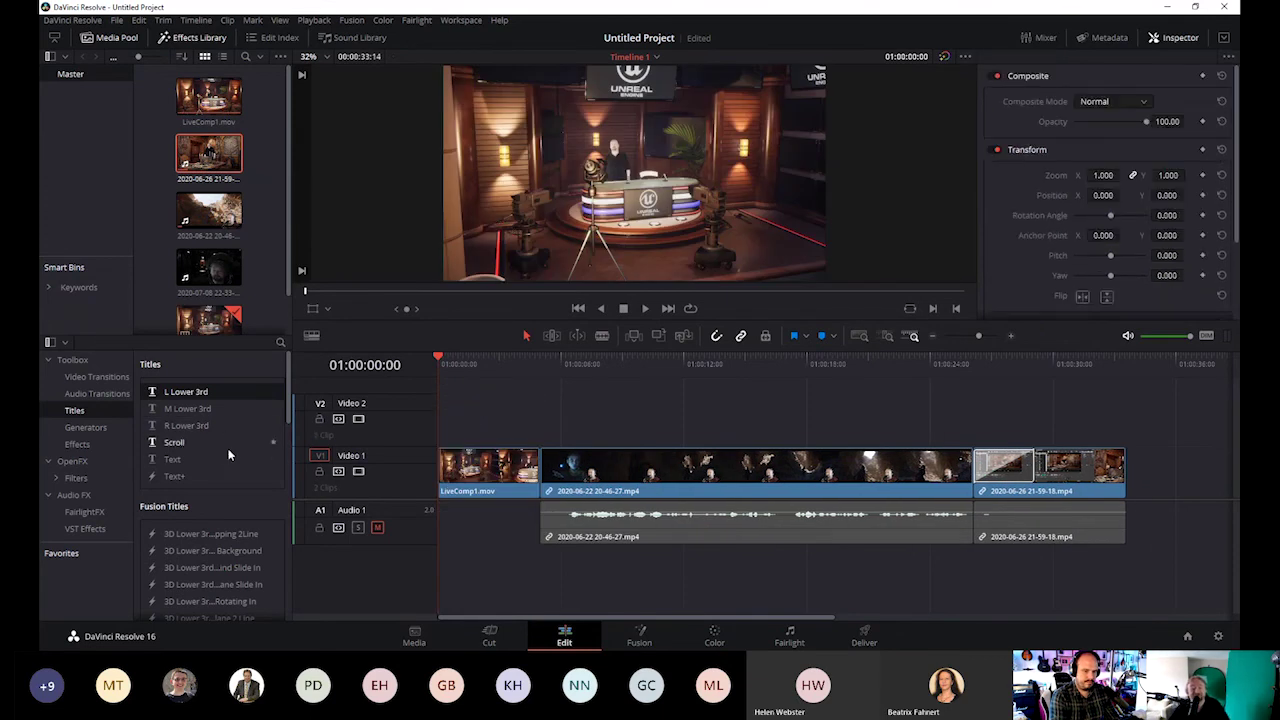
scroll(229, 450, "down", 2)
scroll(224, 500, "down", 6)
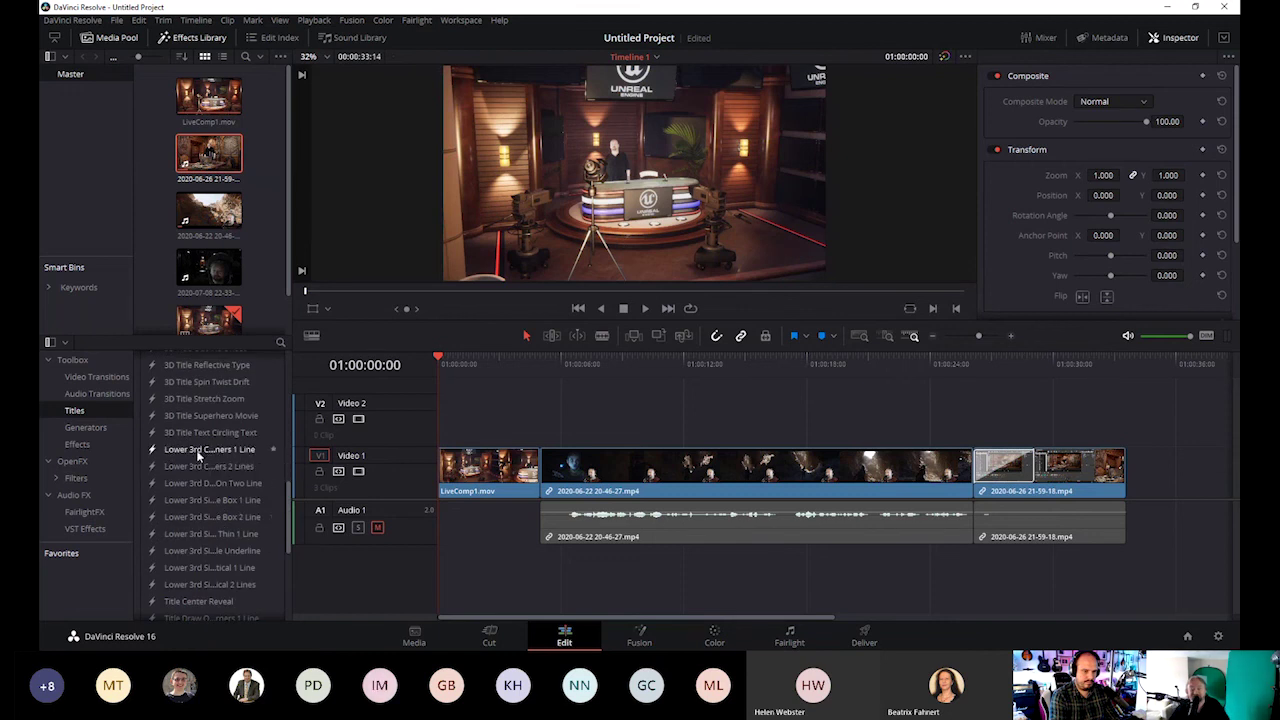
left_click_drag(200, 452, 446, 410)
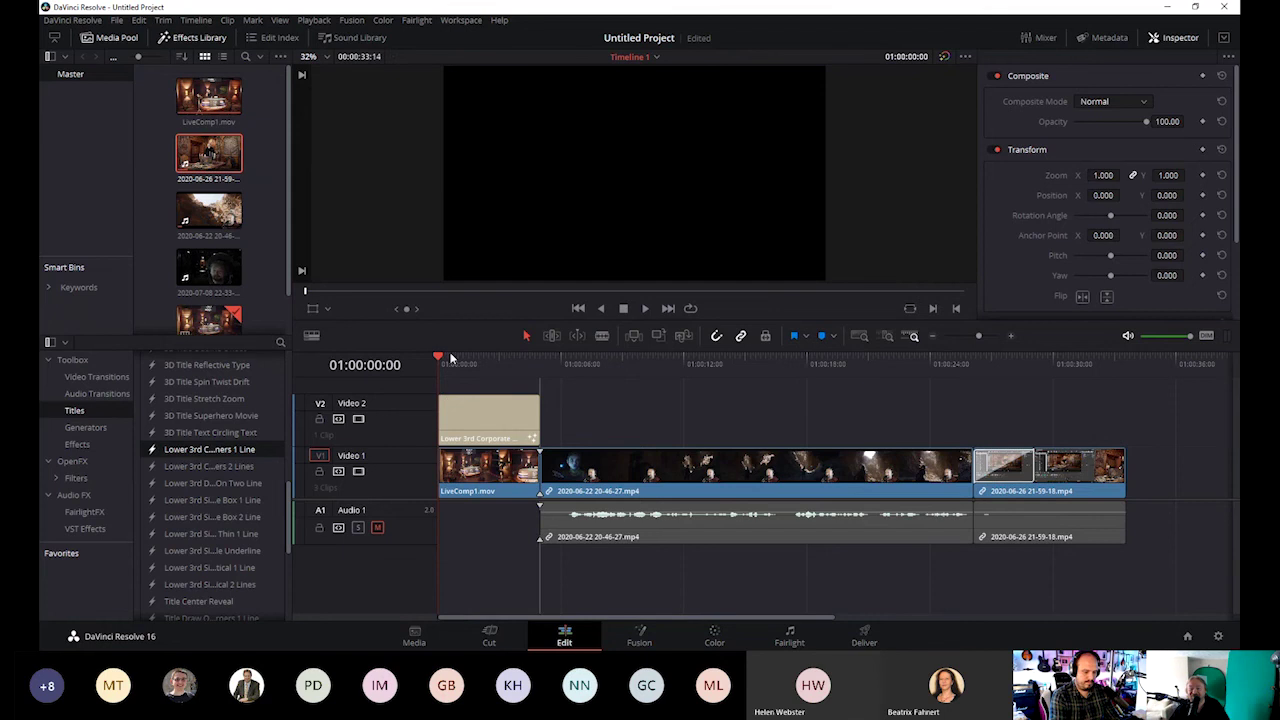
Play the Corporate Corners title from the start and park on a frame showing it
mouse_move(440, 362)
left_mouse_down()
mouse_move(520, 357)
mouse_move(437, 362)
left_mouse_up()
key("space")
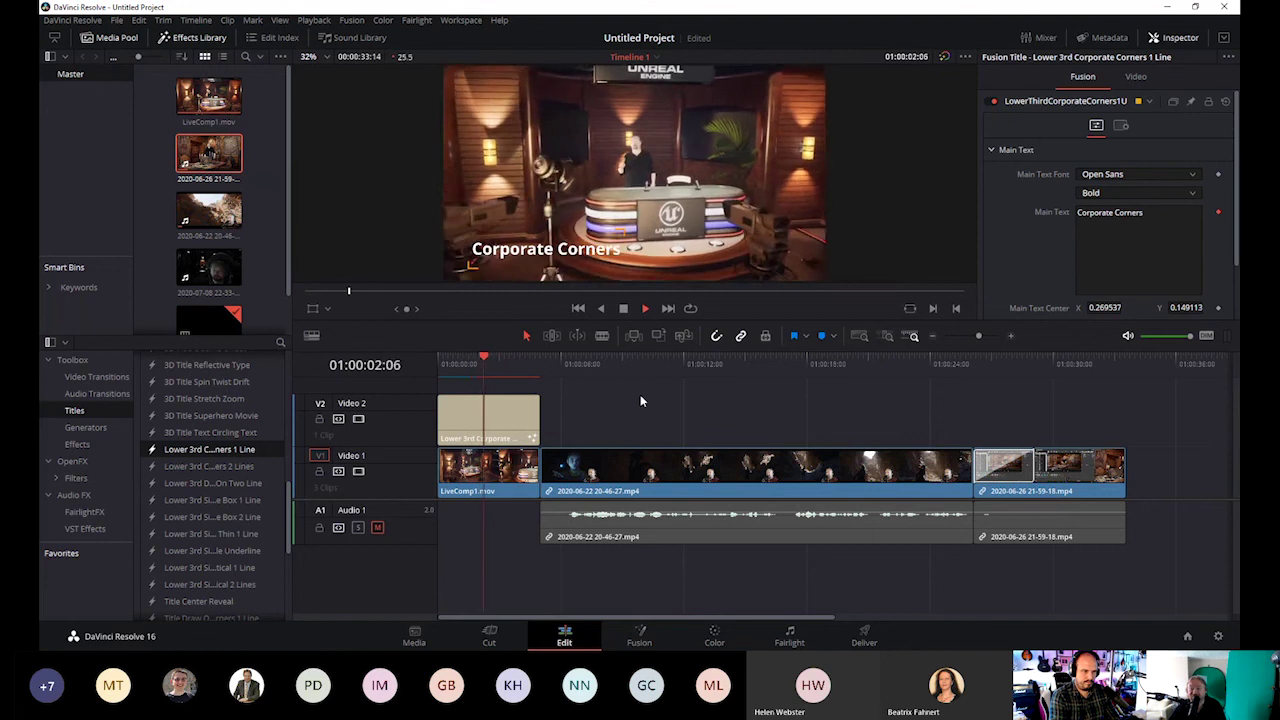
key("space")
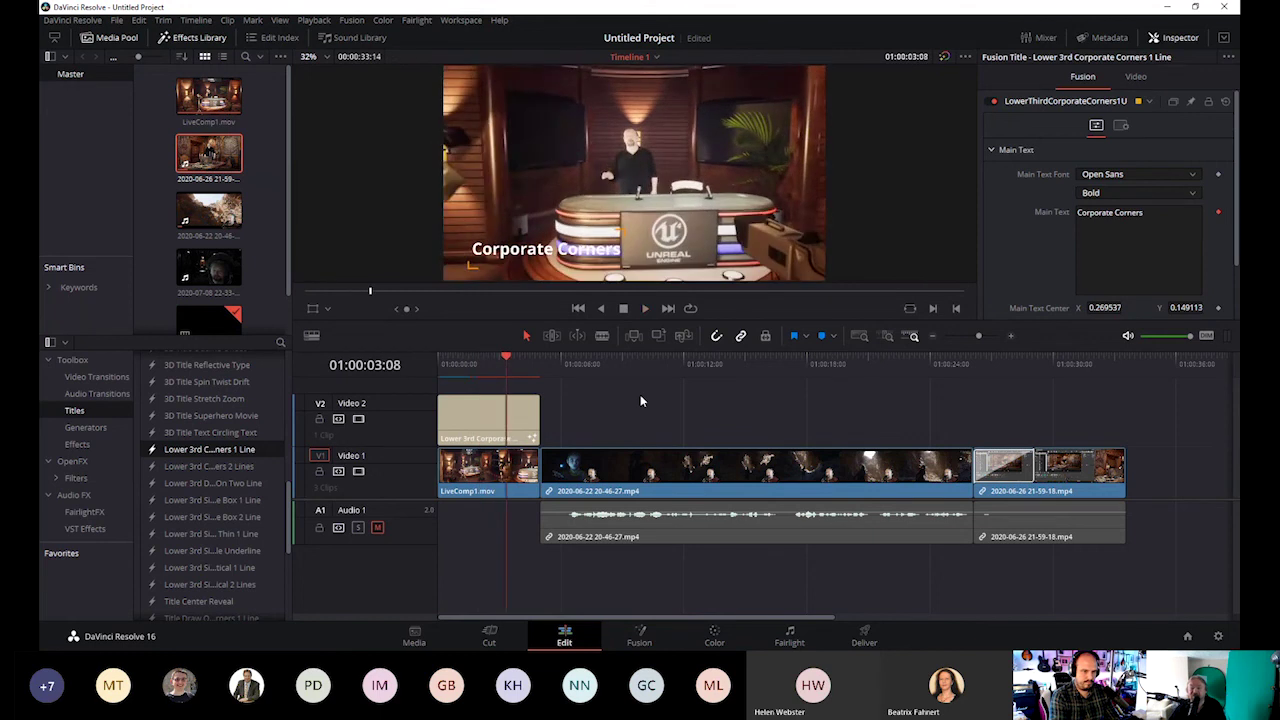
left_click(506, 360)
left_click_drag(506, 362, 432, 378)
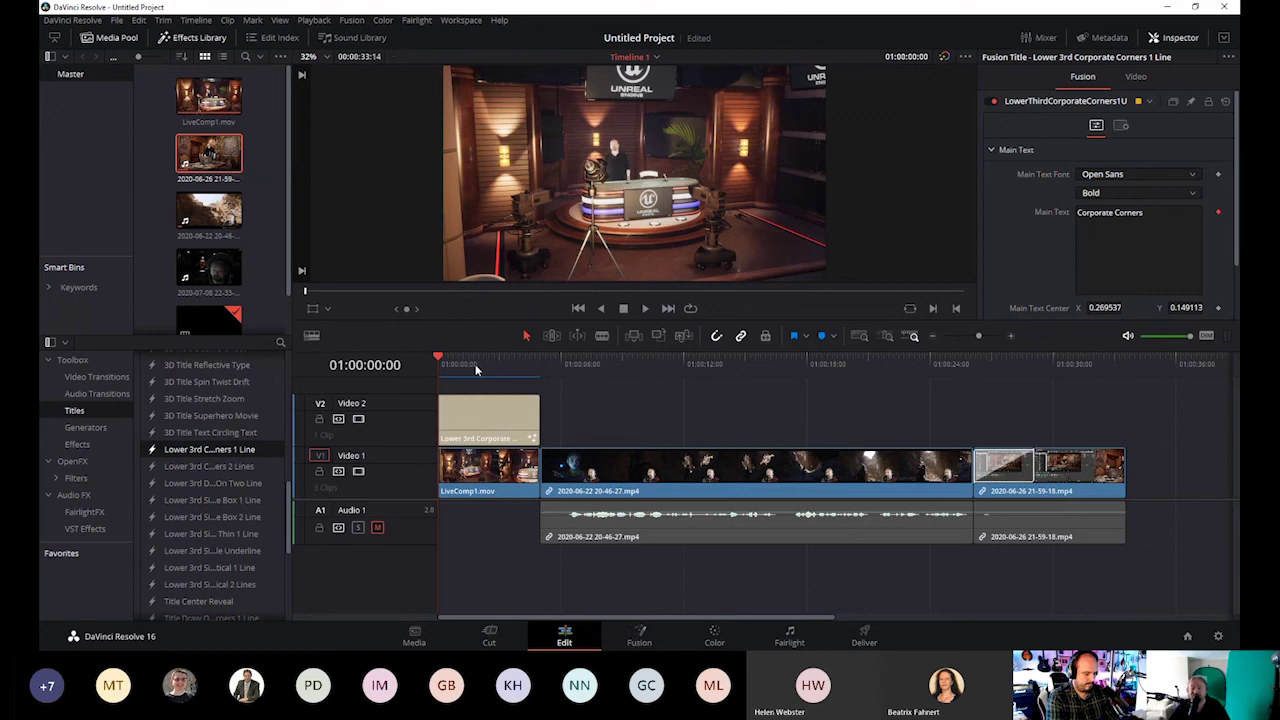
left_click_drag(442, 363, 463, 363)
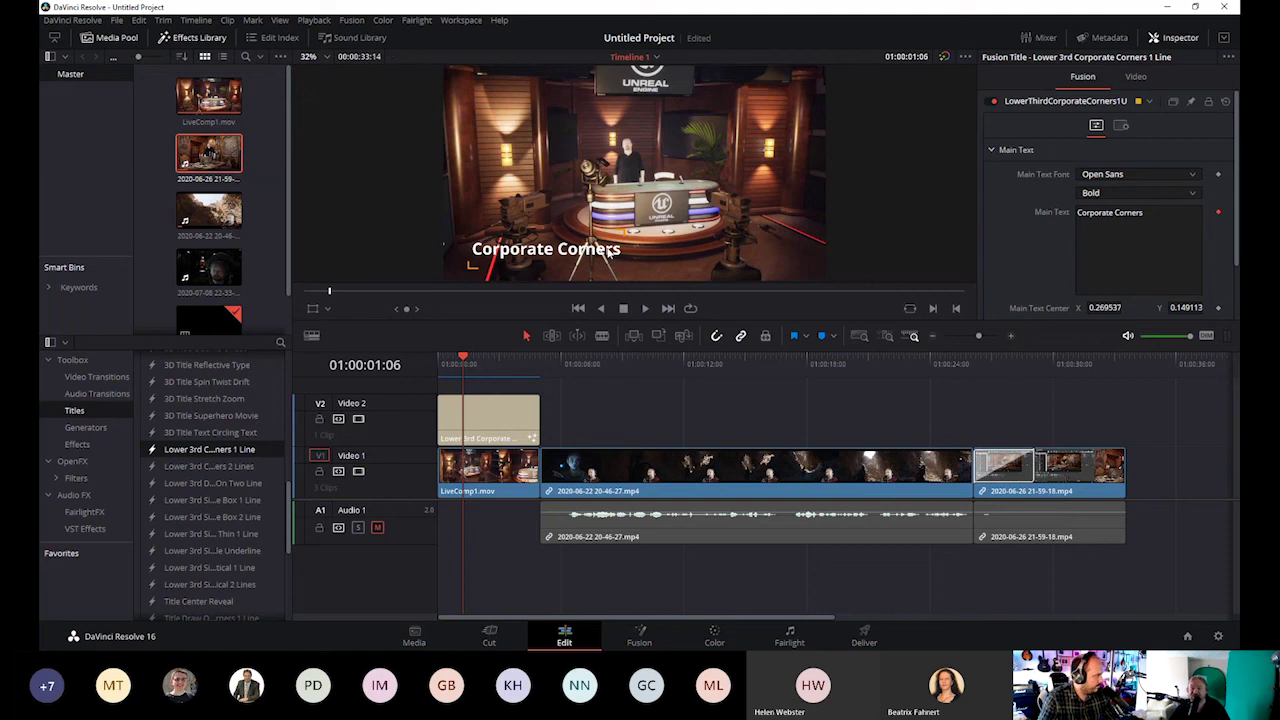
Replace the Corporate Corners main text with the presenter's own title wording
left_click_drag(1153, 213, 1082, 217)
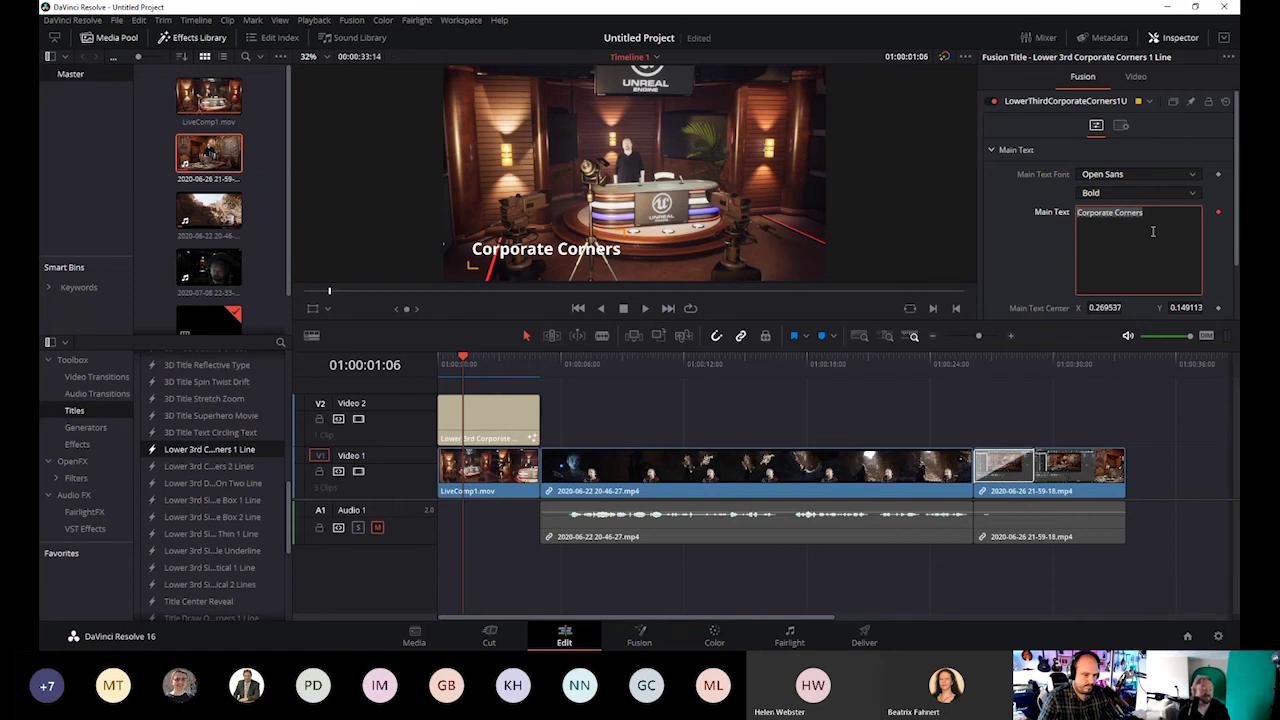
type("Phils Stuf")
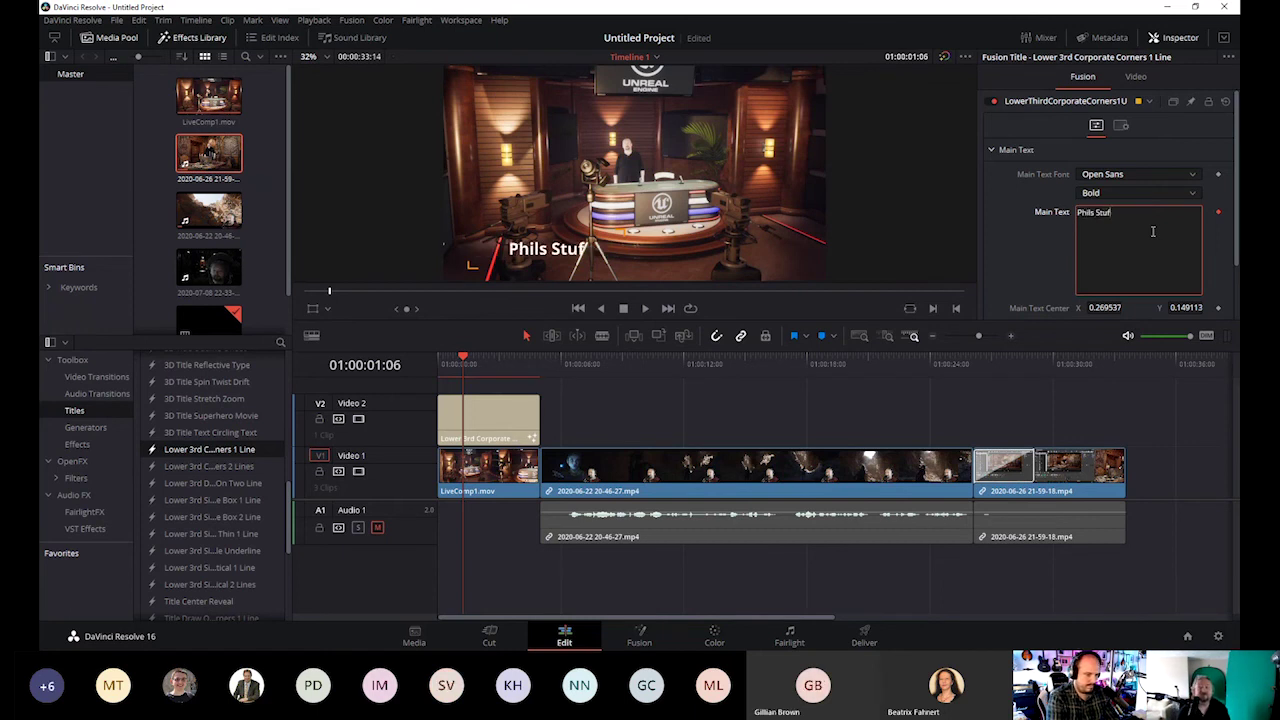
type("f")
key("Return")
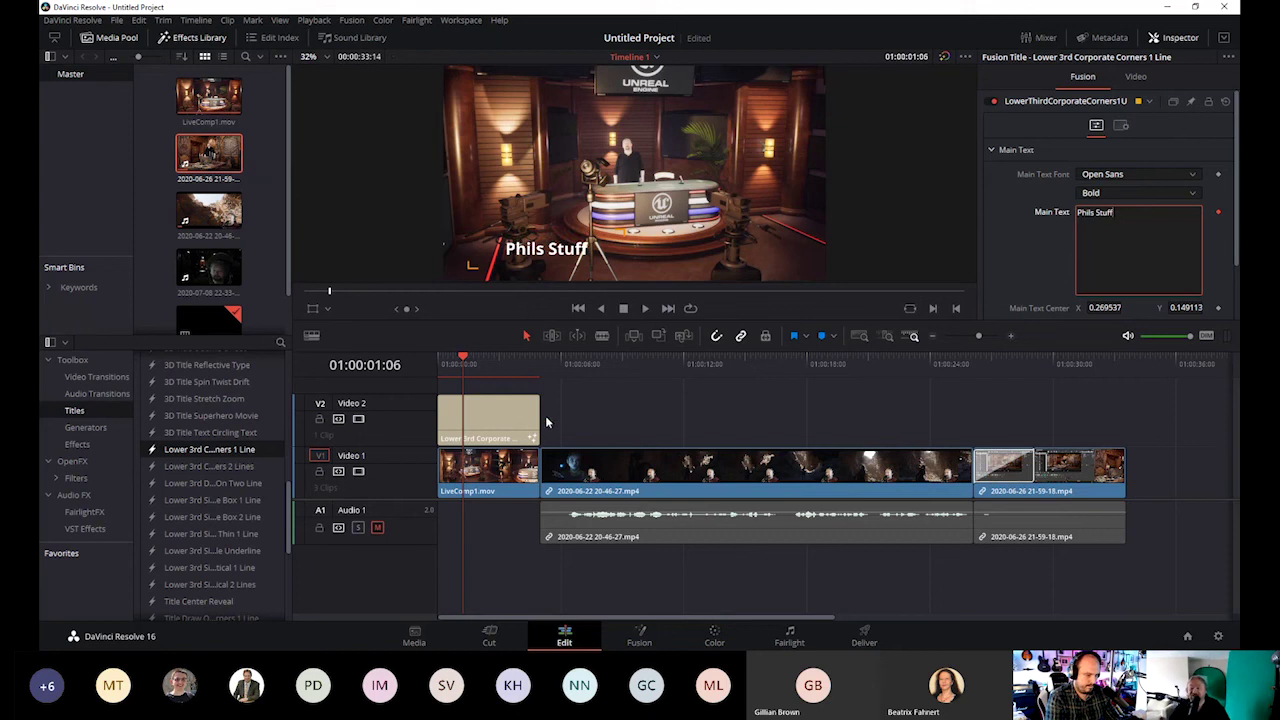
Play the edit from the timeline start to check the new title text
left_click_drag(466, 360, 445, 370)
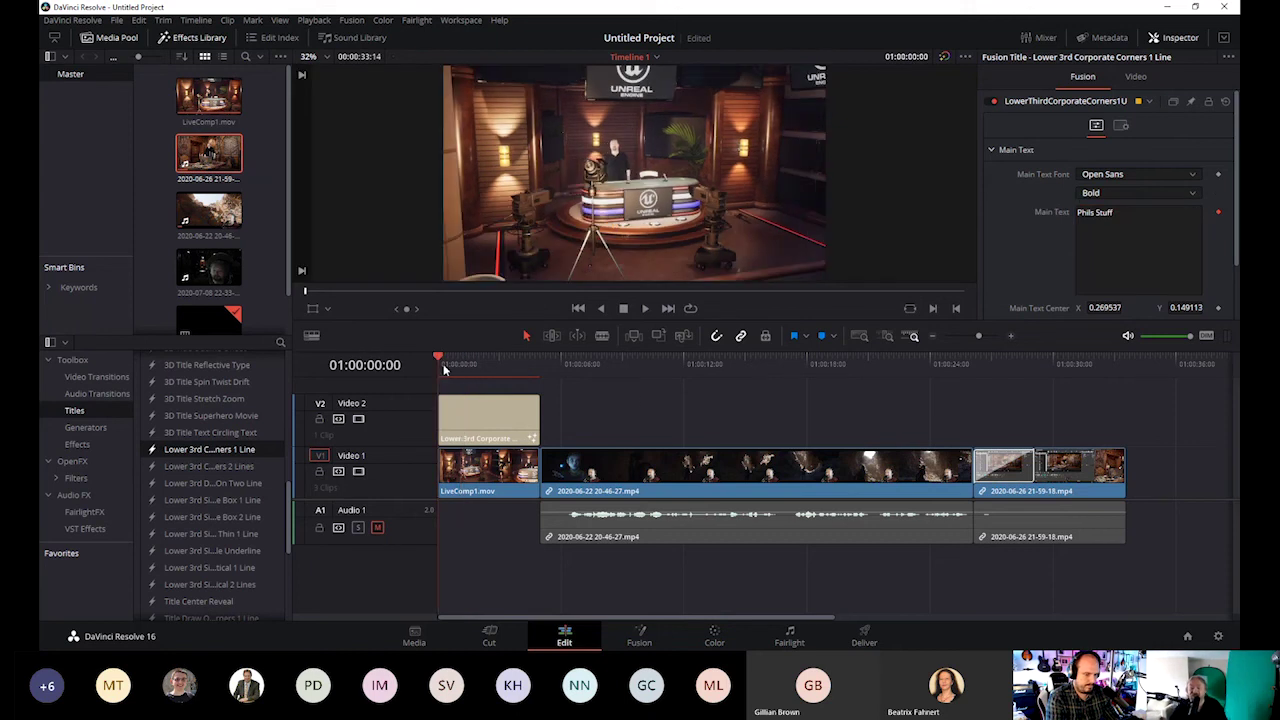
key("space")
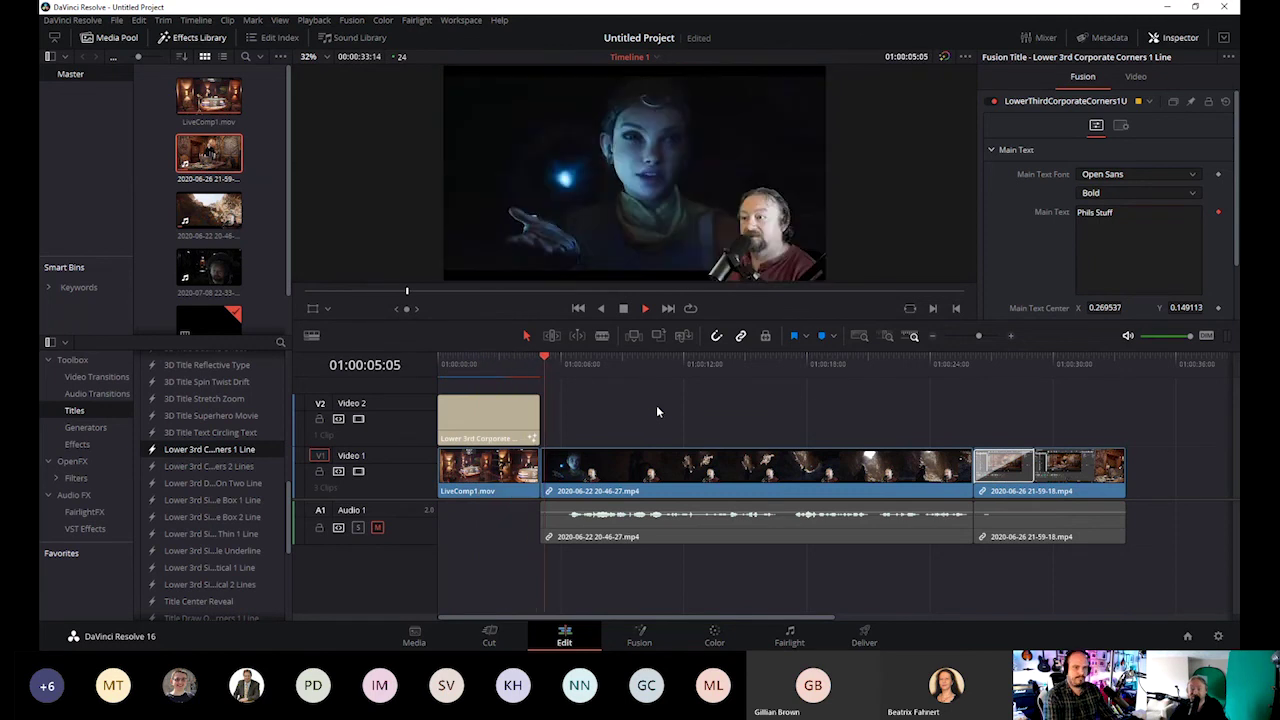
key("space")
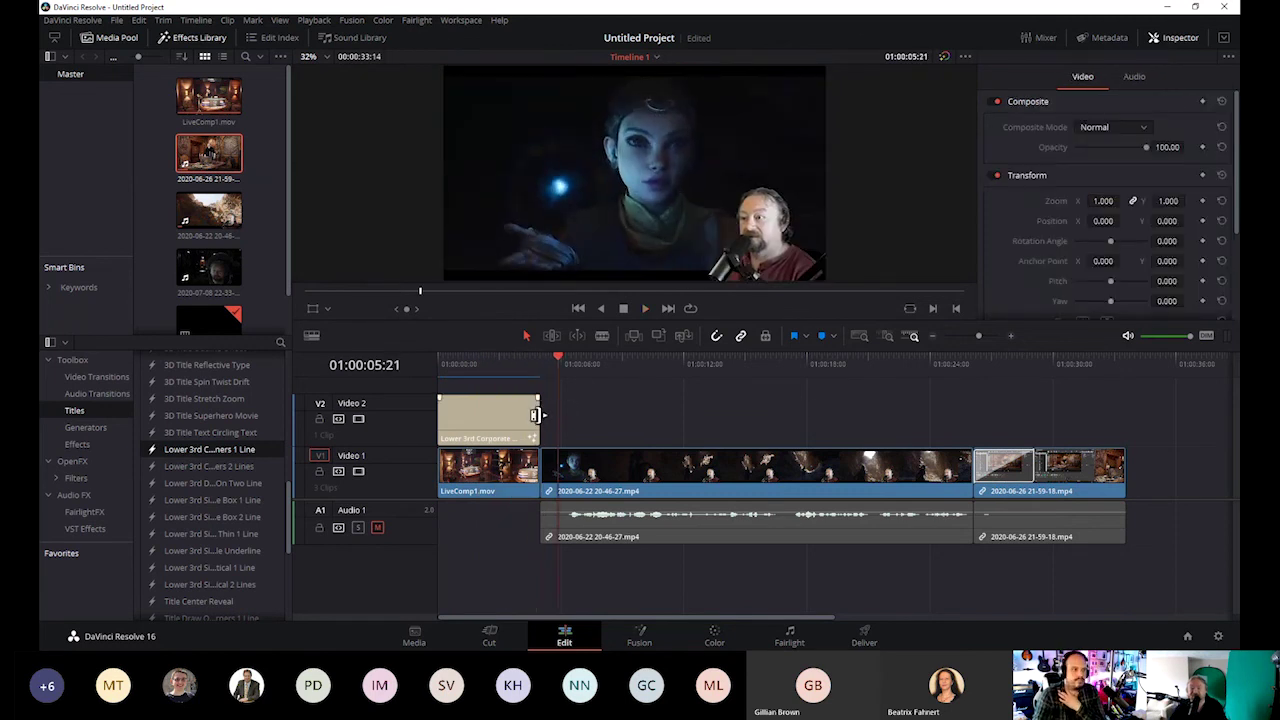
Trim the lower-third's right edge on V2 shorter, then play the edit from the start
left_click_drag(541, 415, 512, 427)
left_click_drag(560, 363, 440, 380)
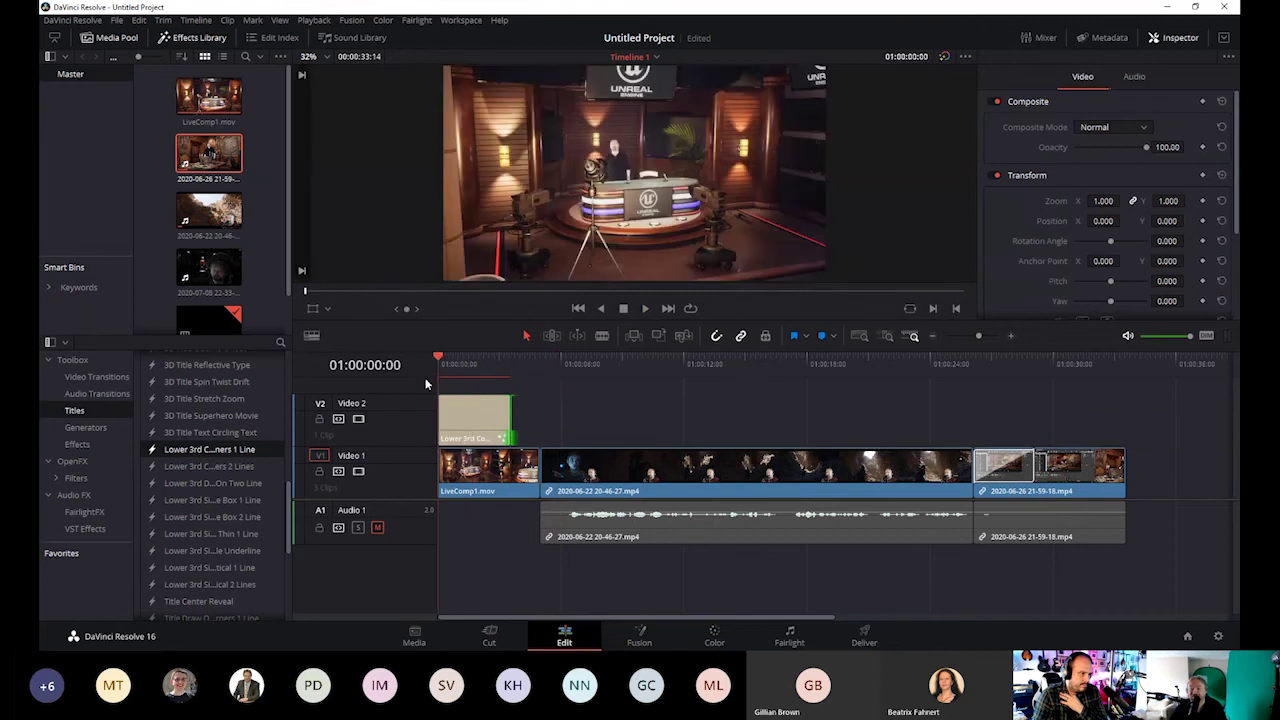
key("space")
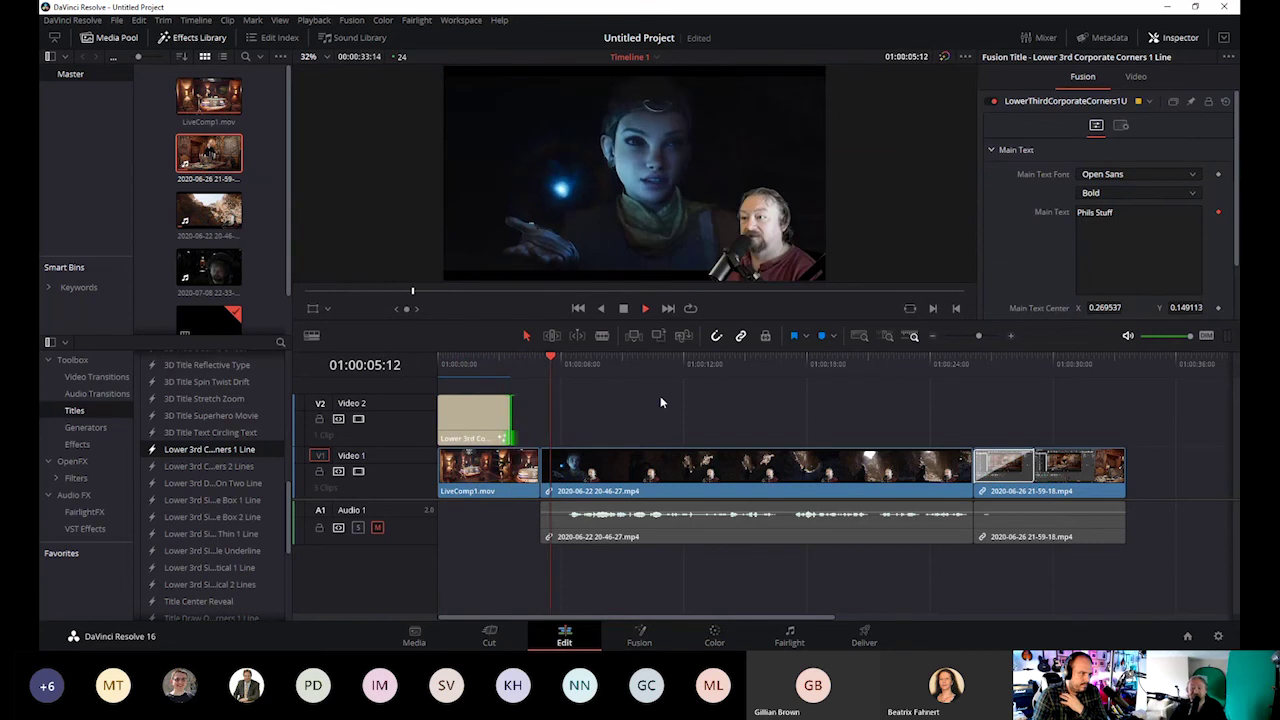
key("space")
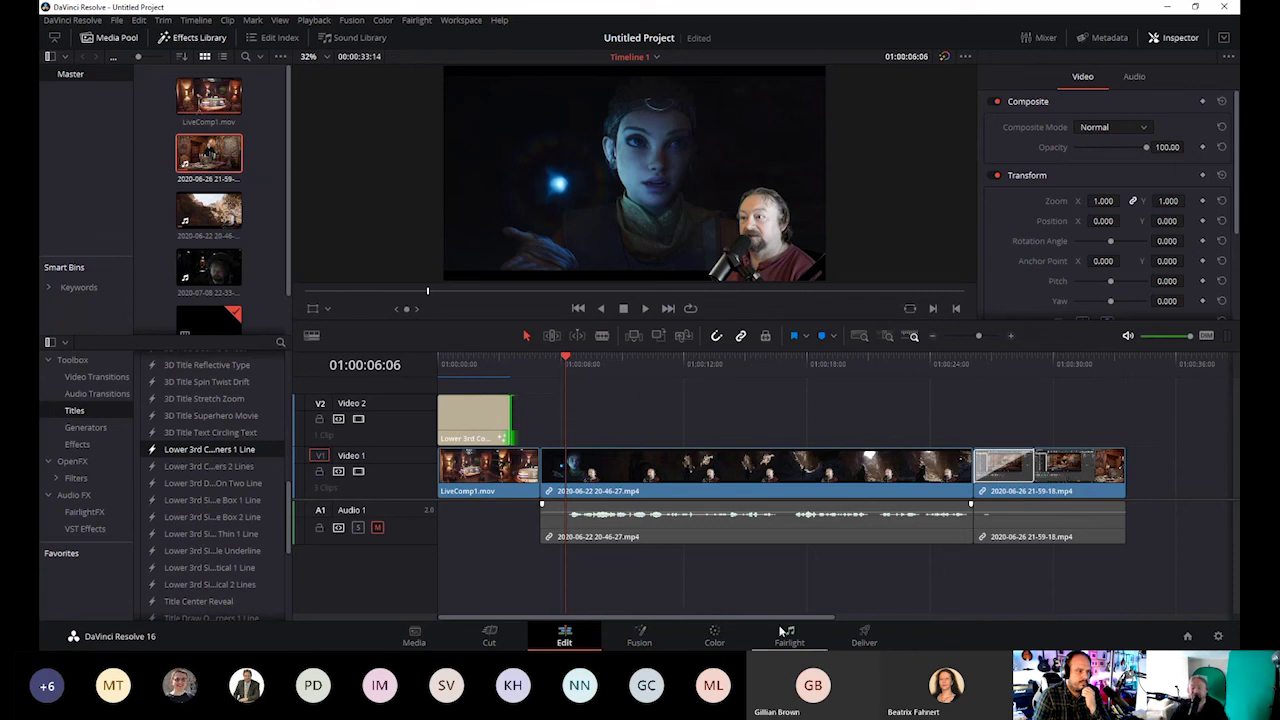
On the Deliver page, apply the YouTube 1080p preset with MP4 format and AAC audio
left_click(865, 640)
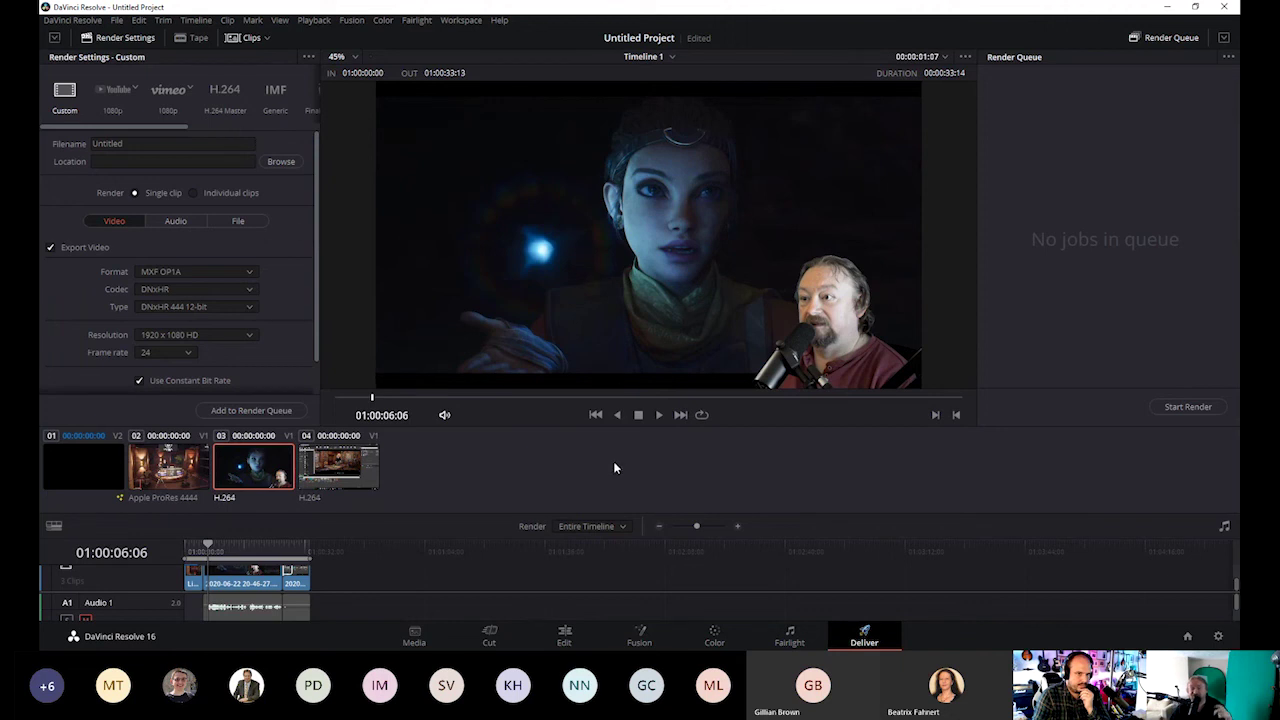
left_click(117, 94)
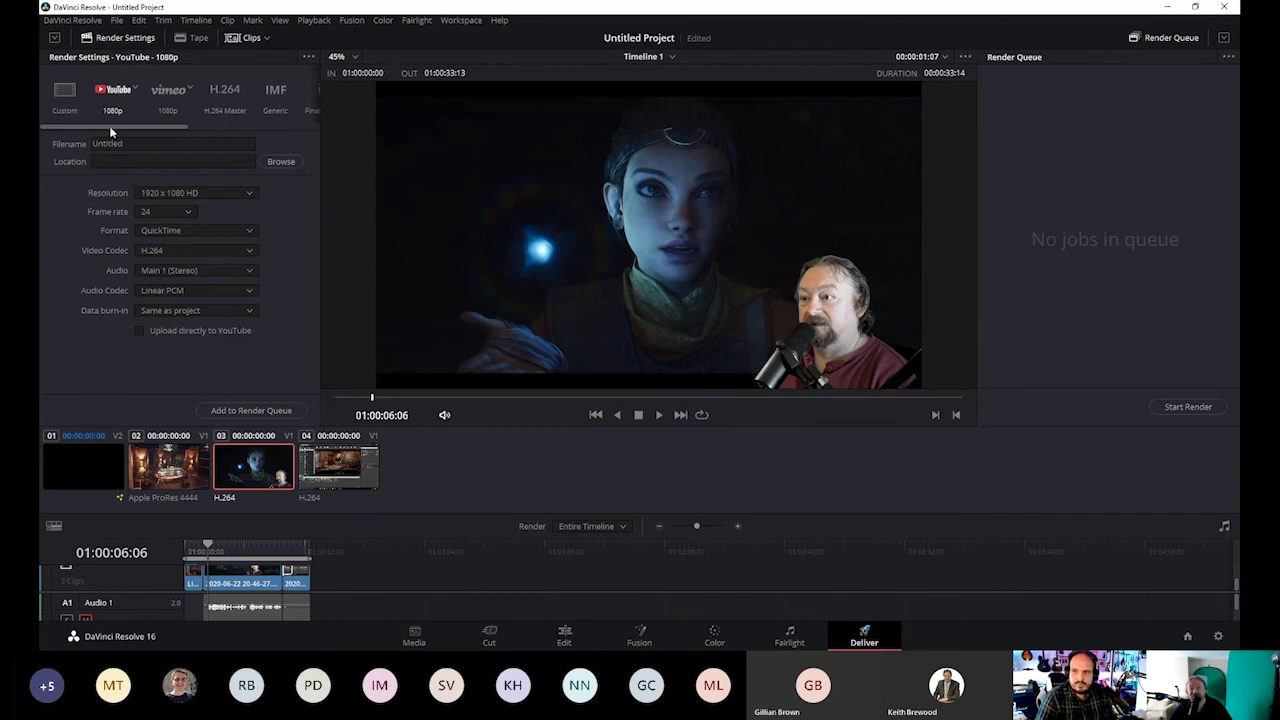
left_click(205, 231)
left_click(203, 245)
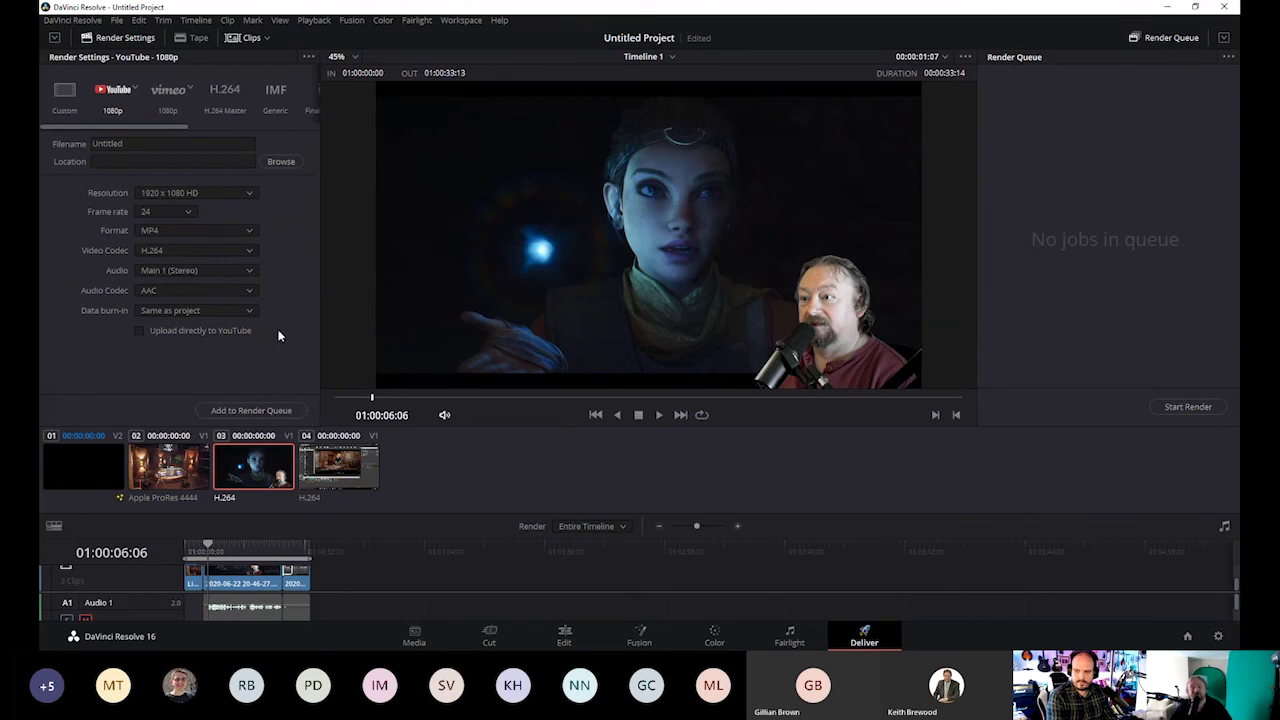
Name the render output final_video
left_click(150, 141)
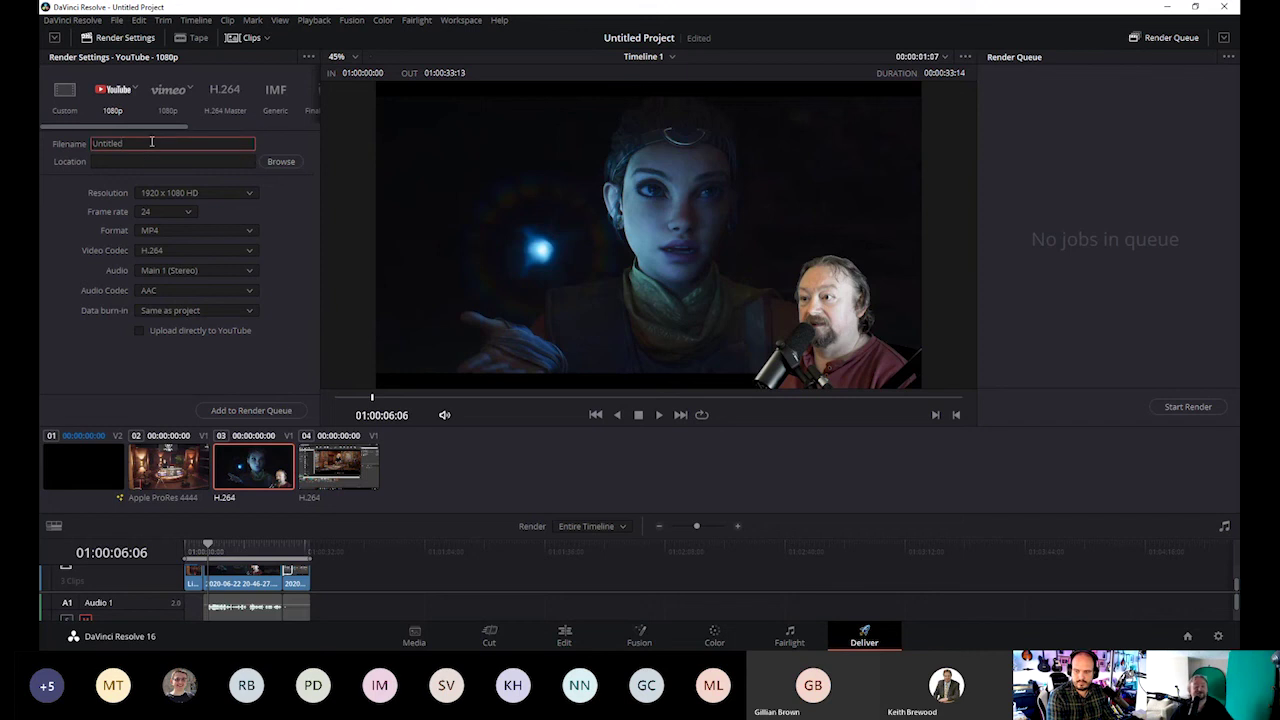
key("BackSpace")
key("BackSpace")
key("BackSpace")
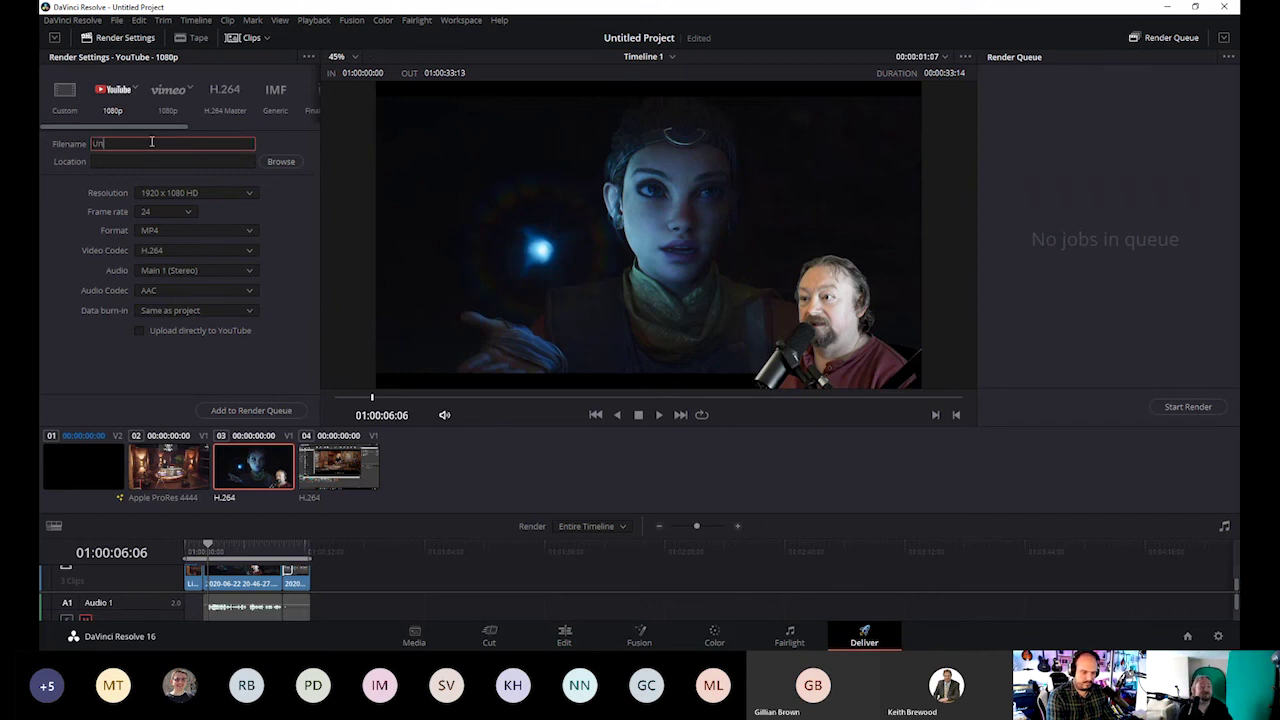
type("final v")
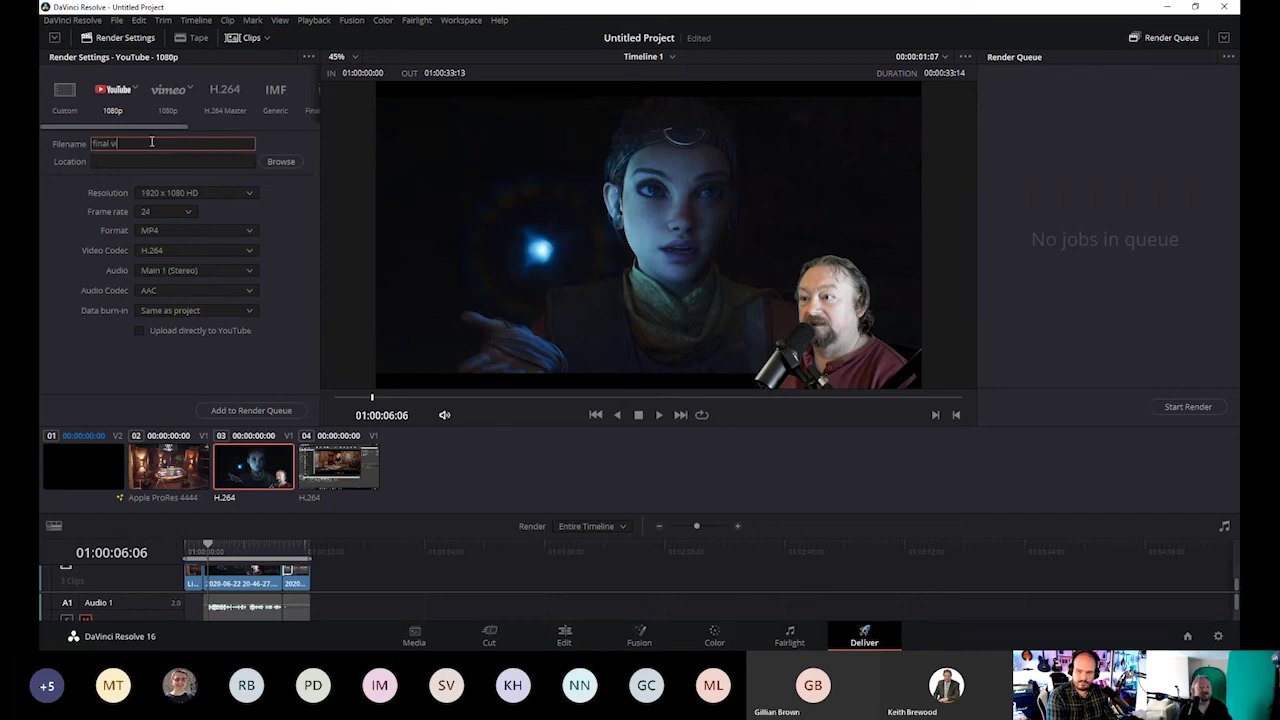
key("BackSpace")
key("BackSpace")
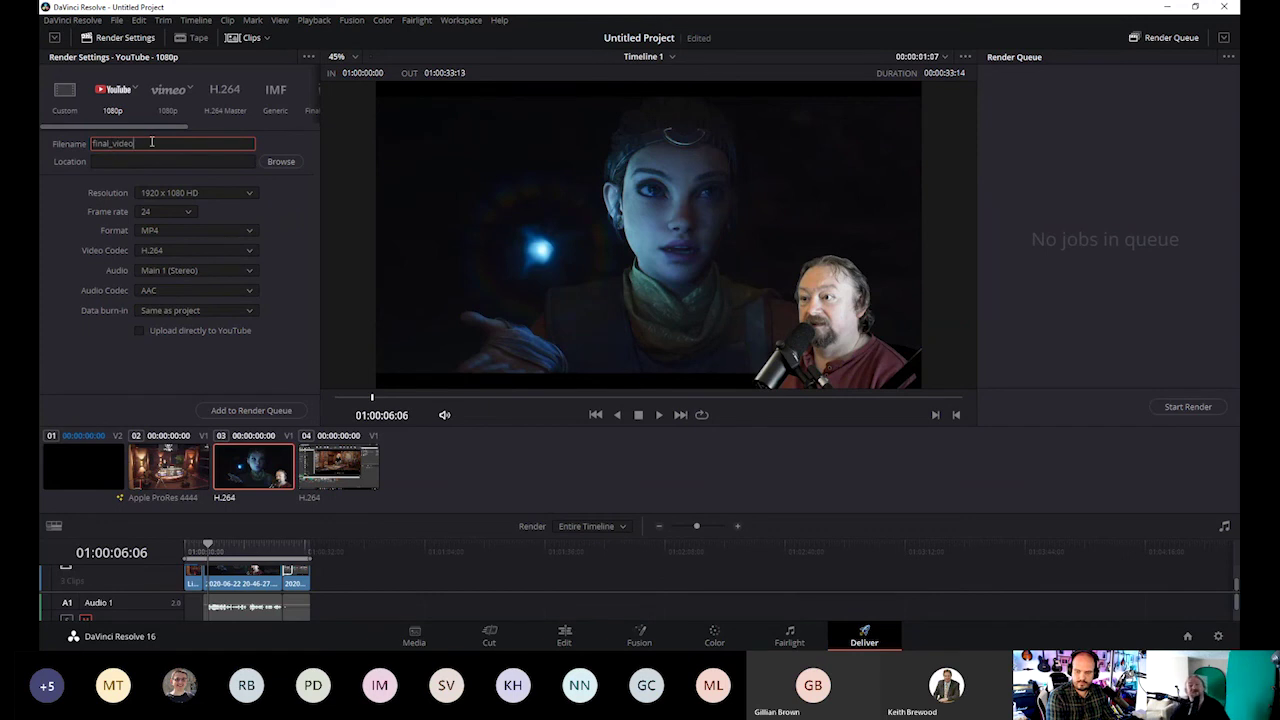
Set the render output location to the D:\VideoForEdit folder
left_click(289, 163)
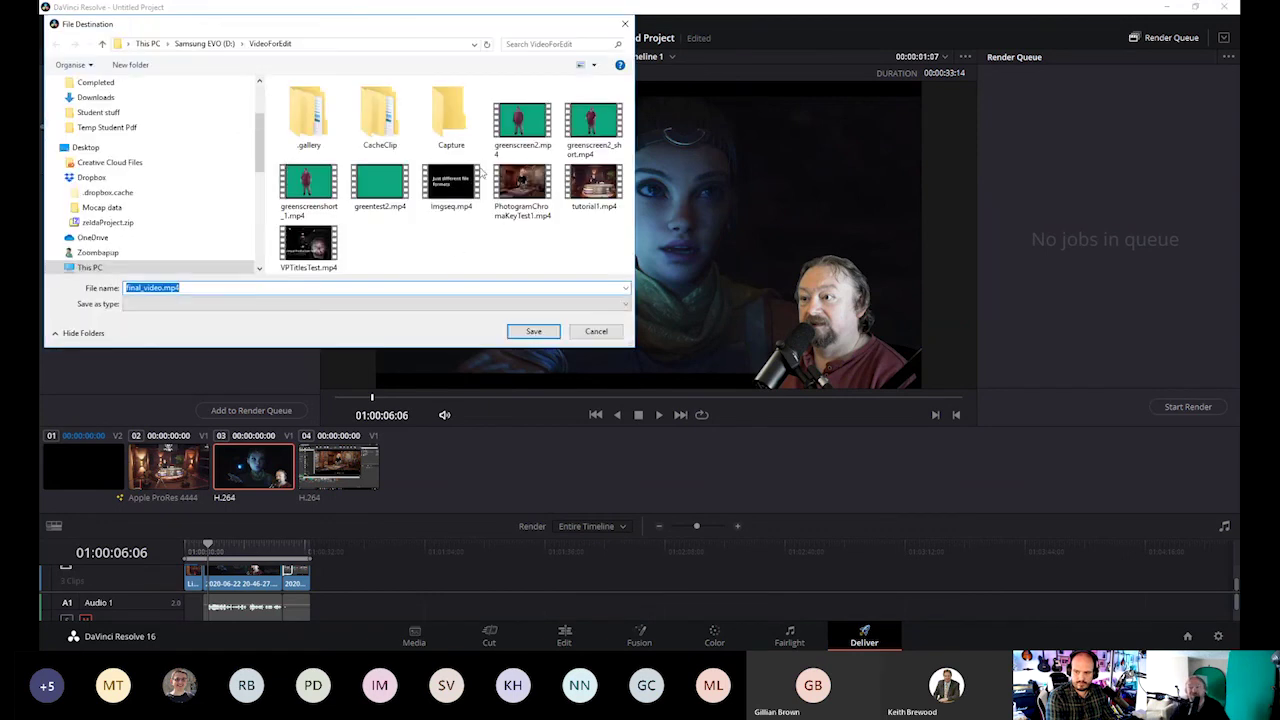
left_click(541, 333)
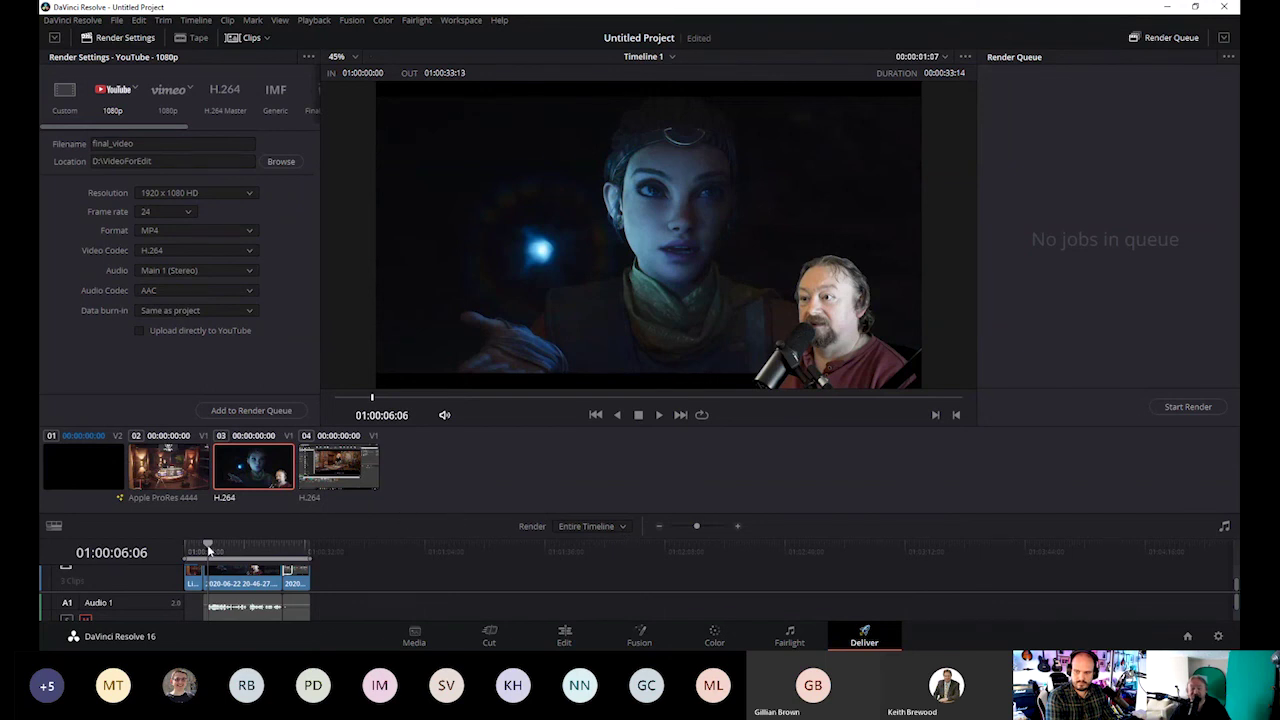
left_click_drag(208, 549, 185, 549)
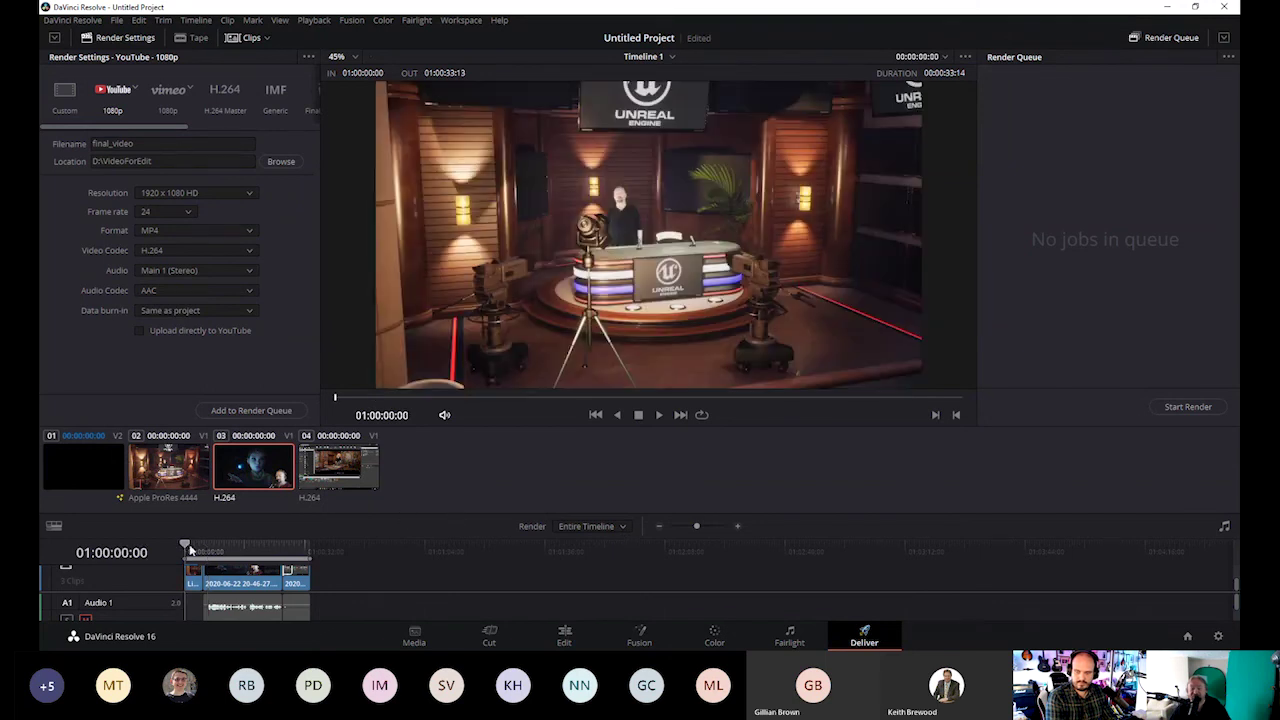
left_click(237, 411)
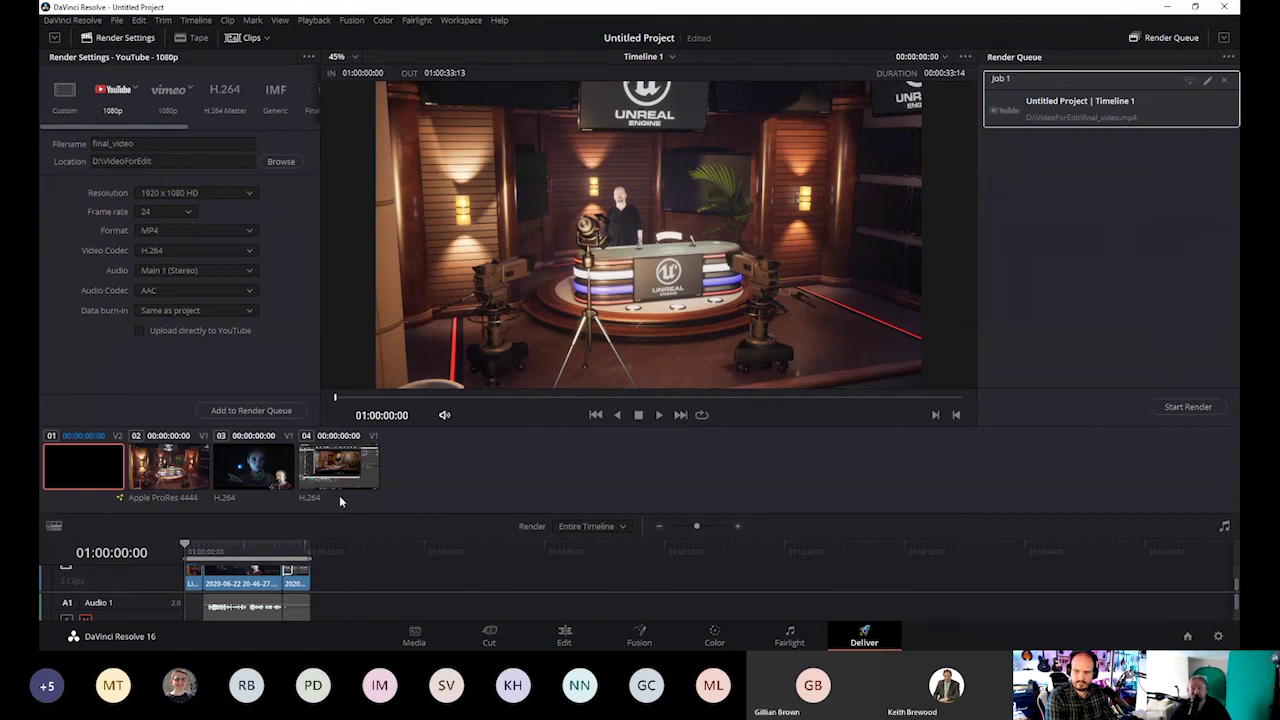
key("space")
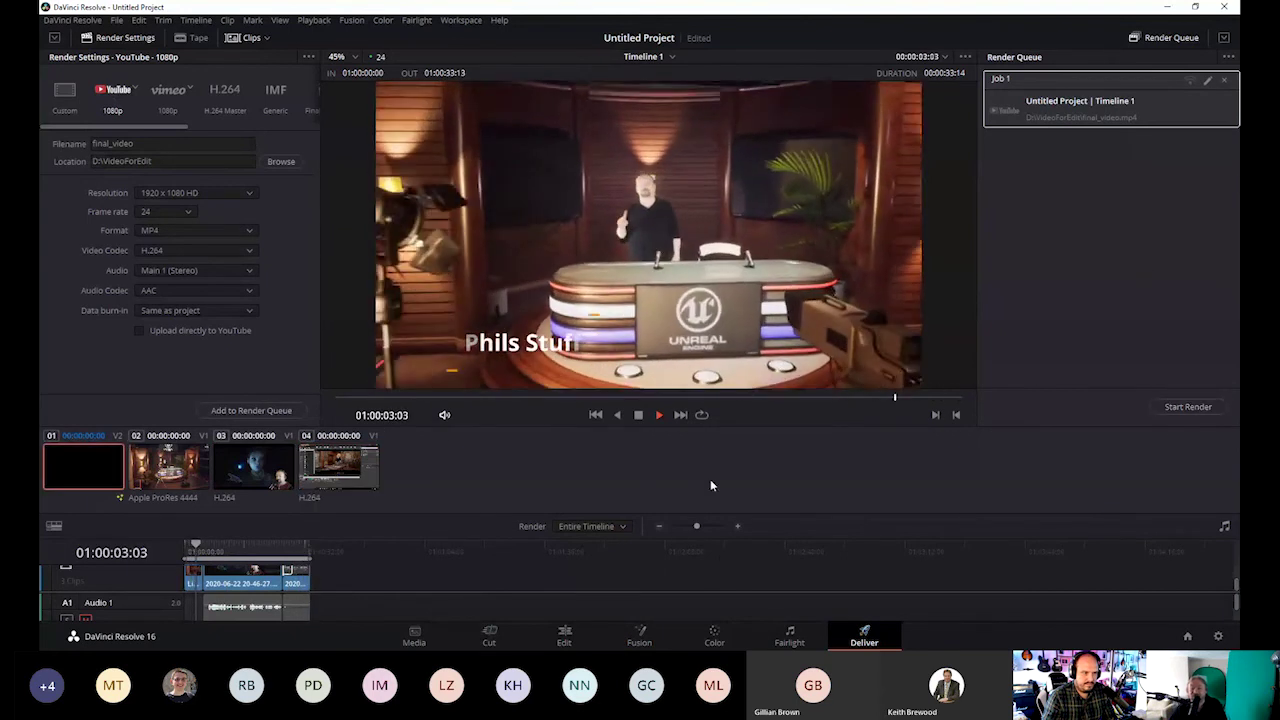
key("space")
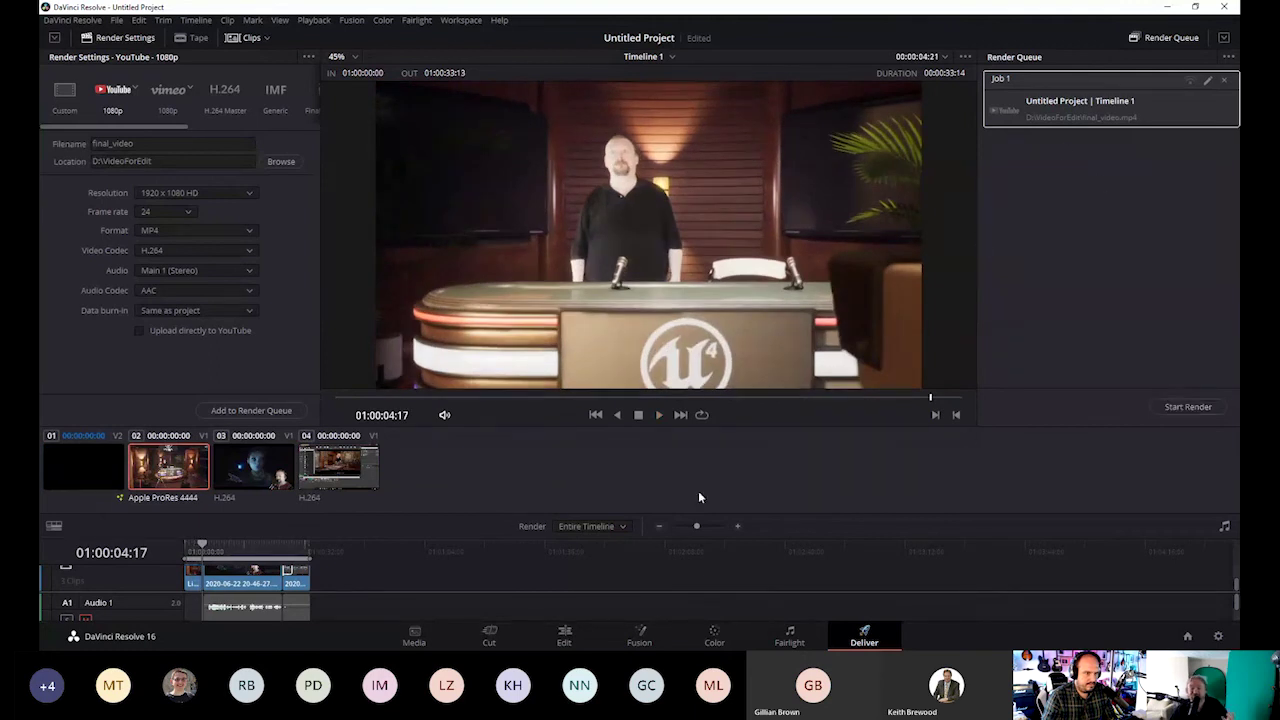
mouse_move(198, 545)
left_mouse_down()
mouse_move(178, 545)
mouse_move(306, 537)
mouse_move(184, 545)
left_mouse_up()
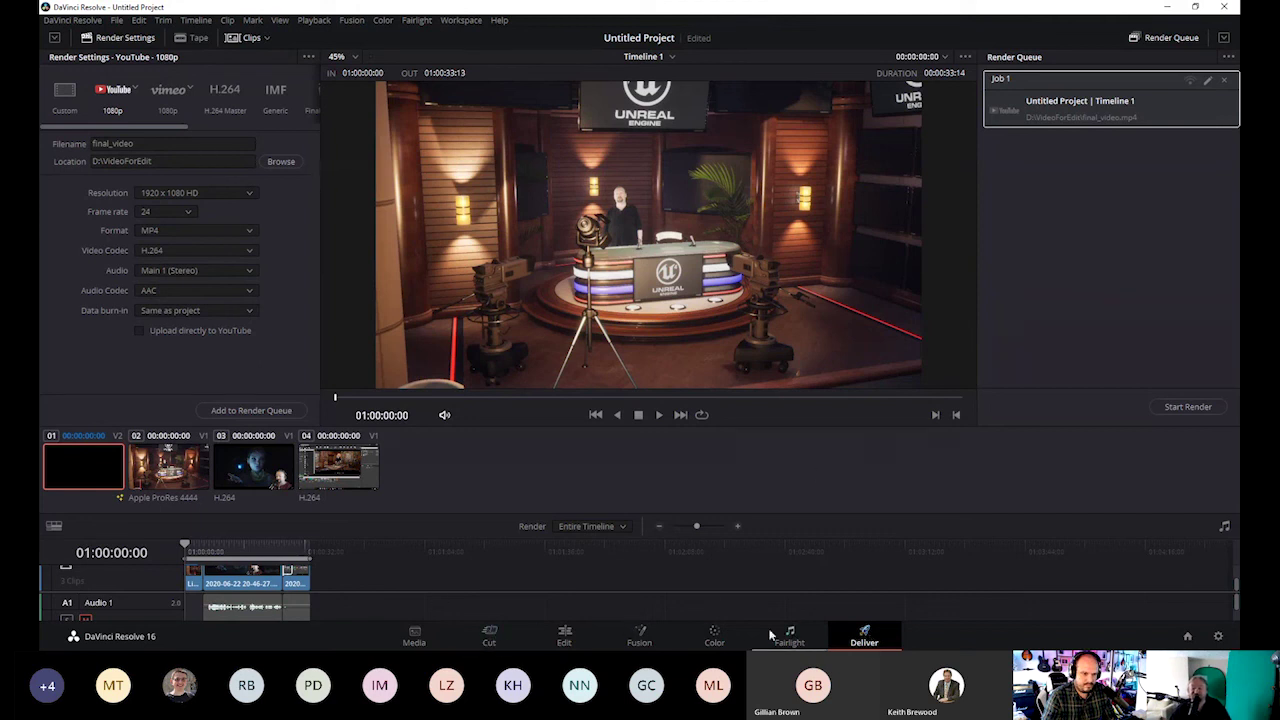
Check the cross dissolve at 01:00:22:19 on the Cut page, then return to the Edit page
left_click(490, 638)
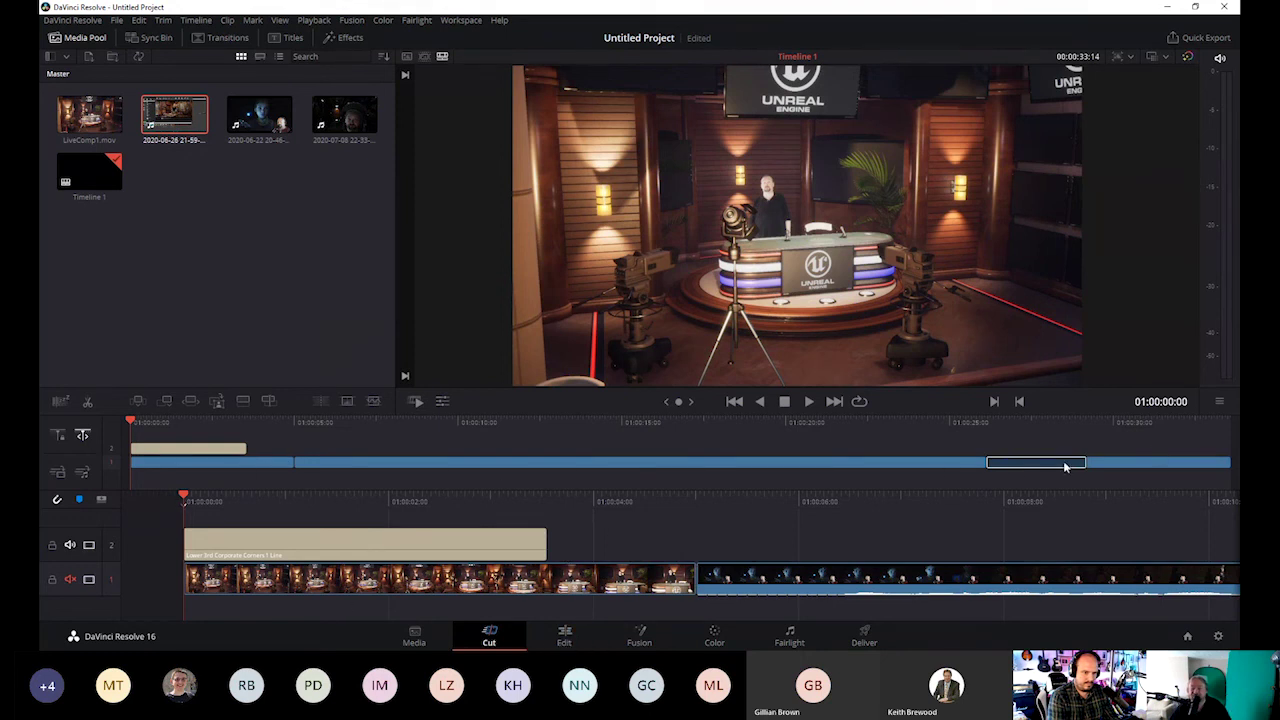
left_click_drag(1063, 466, 879, 462)
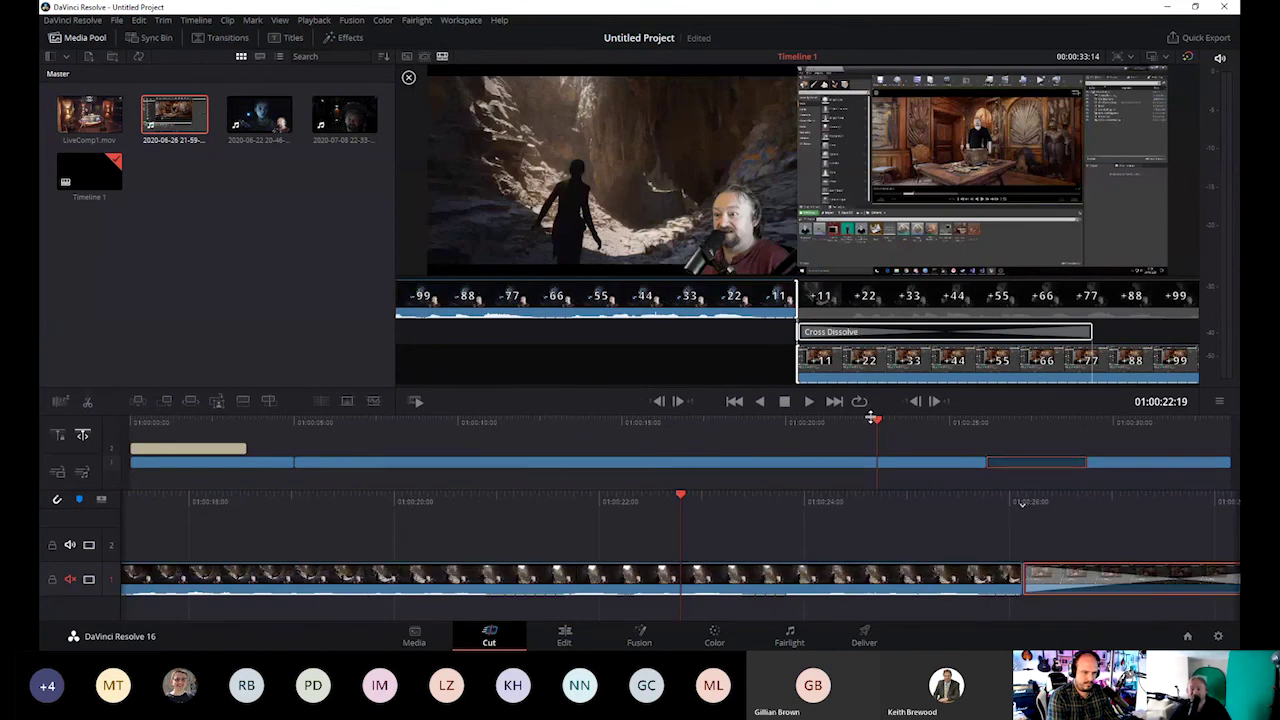
left_click(564, 636)
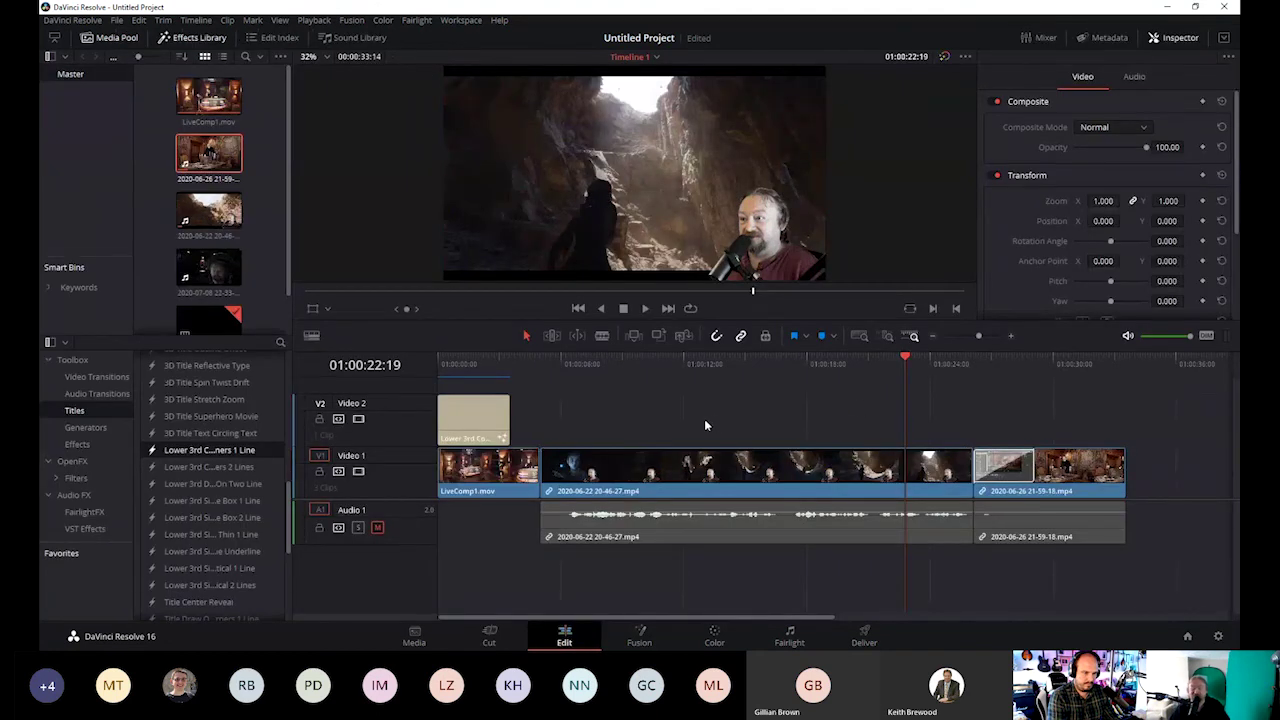
key("ctrl+minus")
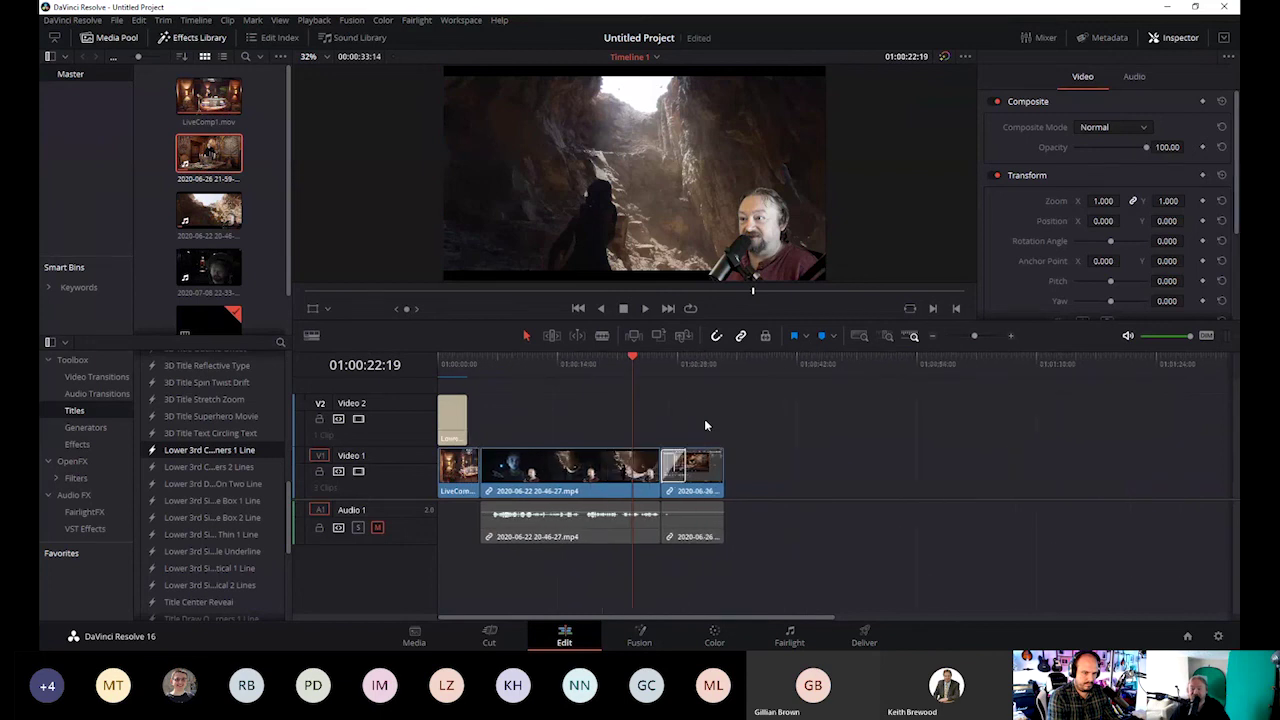
key("ctrl+equal")
key("ctrl+equal")
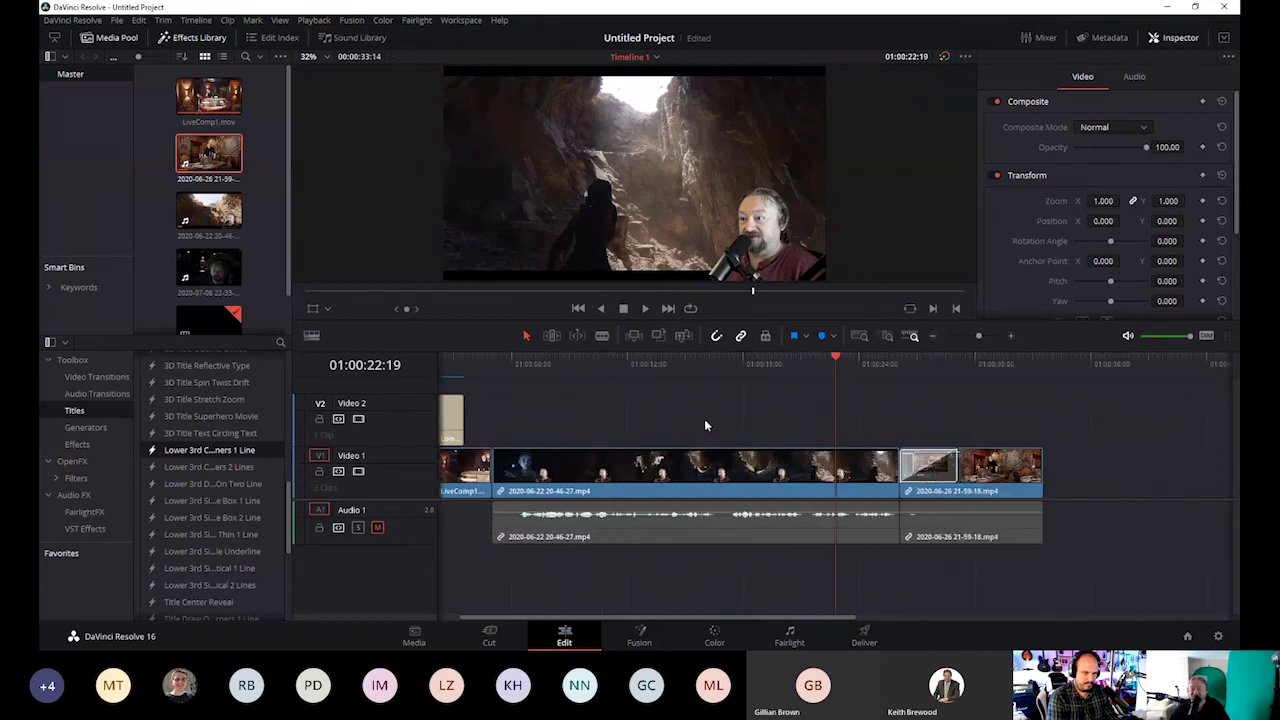
key("ctrl+minus")
key("ctrl+minus")
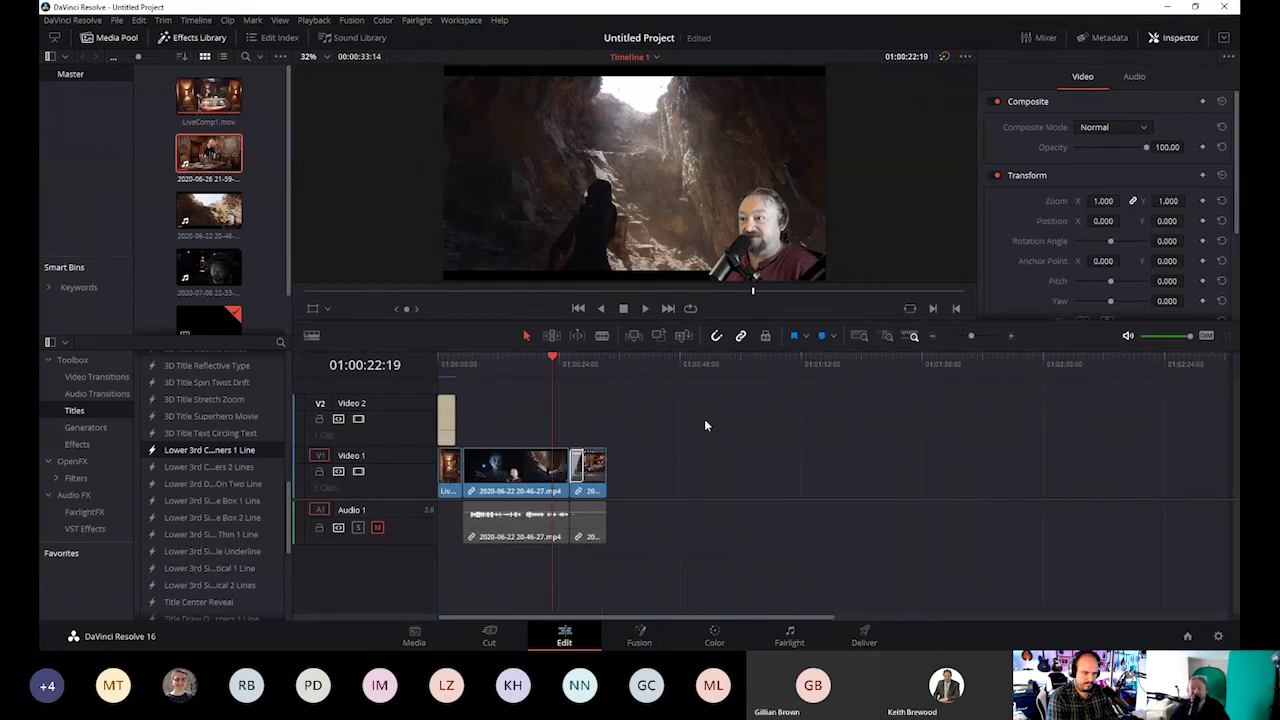
key("ctrl+equal")
key("ctrl+equal")
key("ctrl+equal")
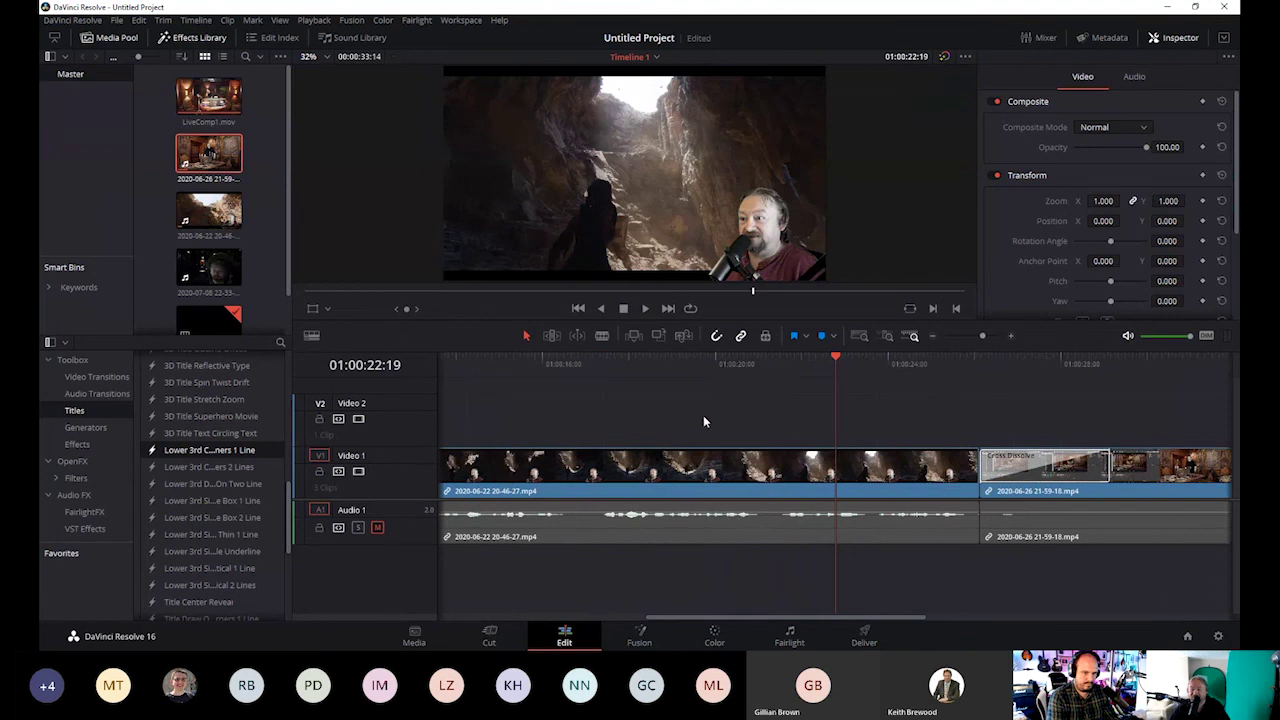
key("ctrl+minus")
key("ctrl+minus")
key("ctrl+equal")
key("ctrl+equal")
key("ctrl+equal")
key("ctrl+equal")
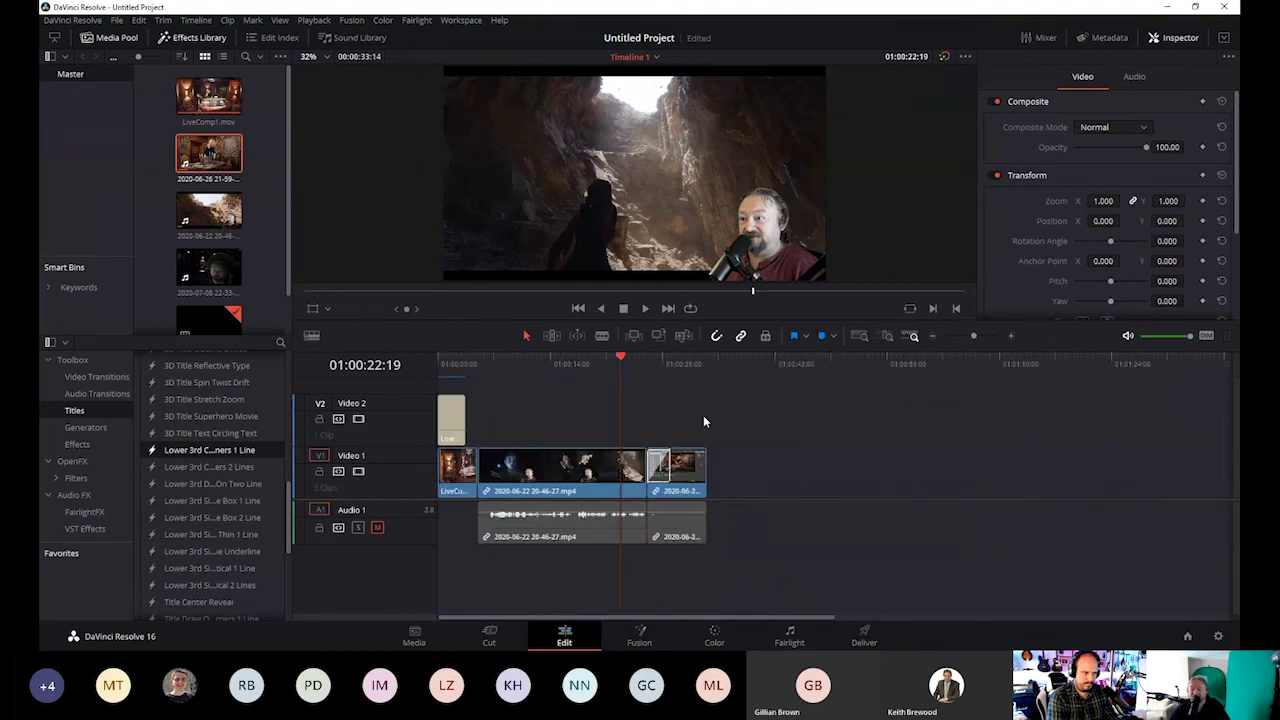
key("ctrl+z")
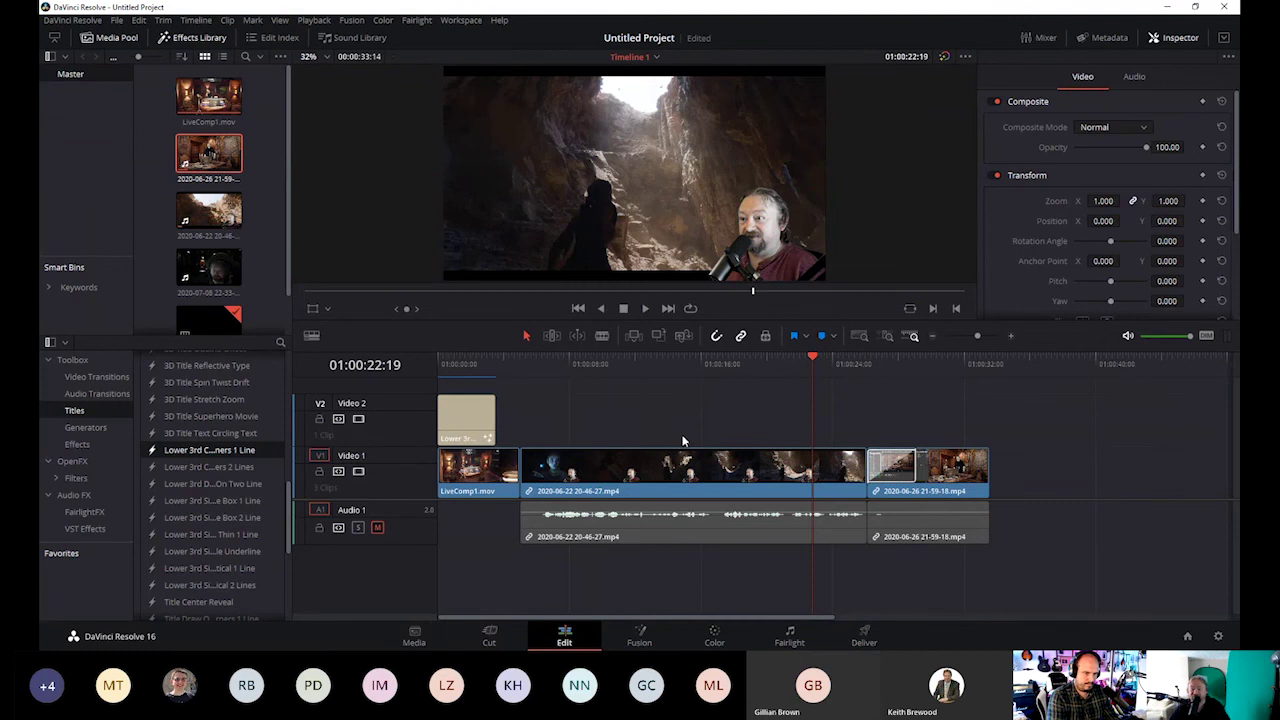
left_click_drag(803, 364, 690, 360)
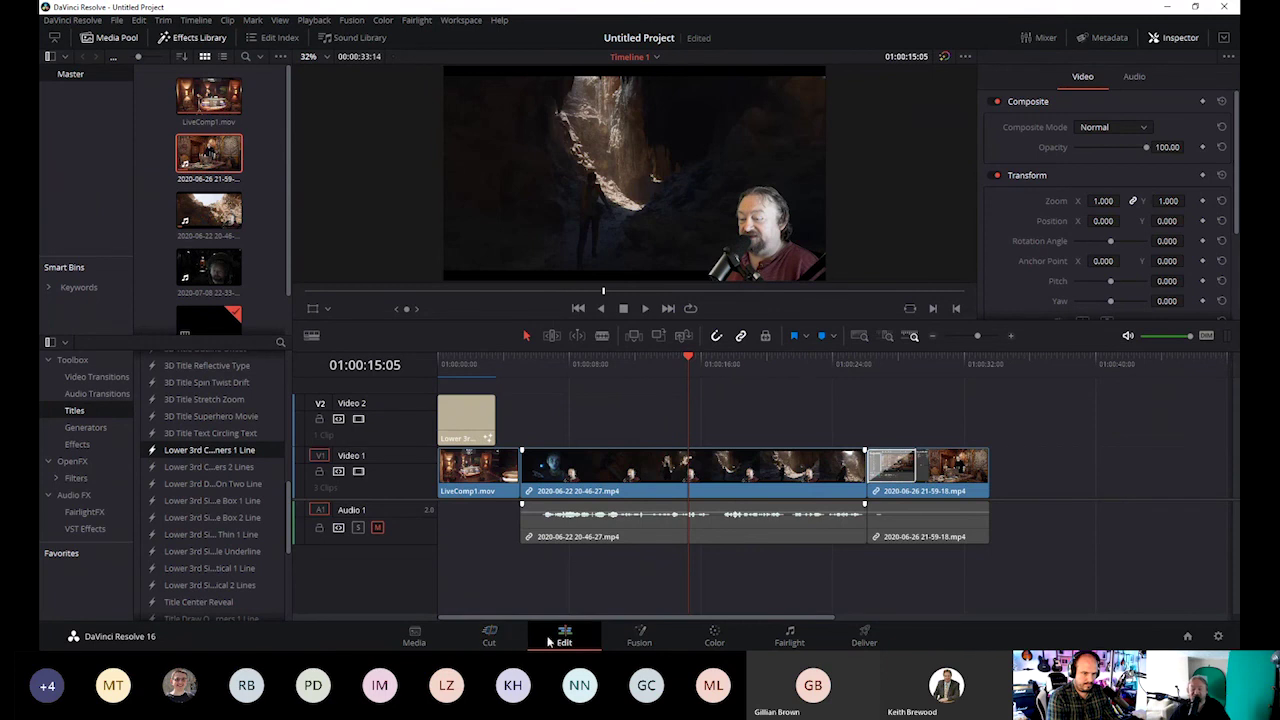
View the clip's nodes on the Fusion page, then move to the Color page
left_click(646, 642)
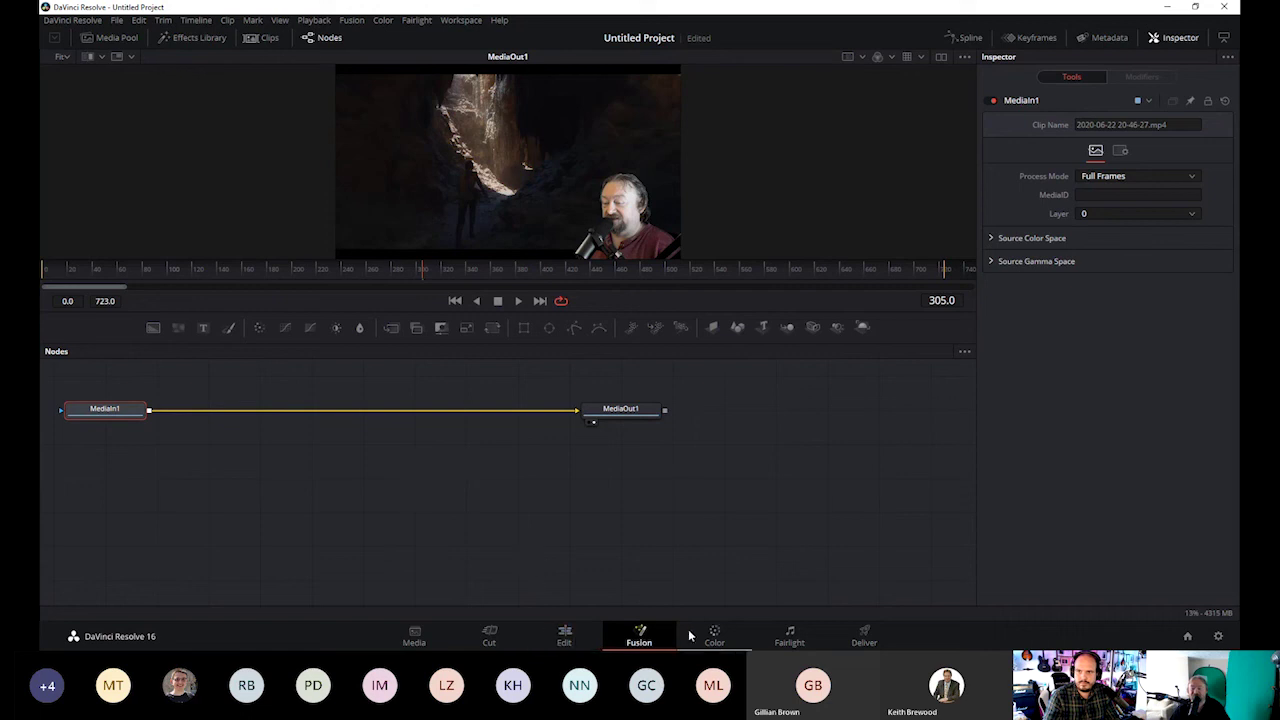
left_click(718, 638)
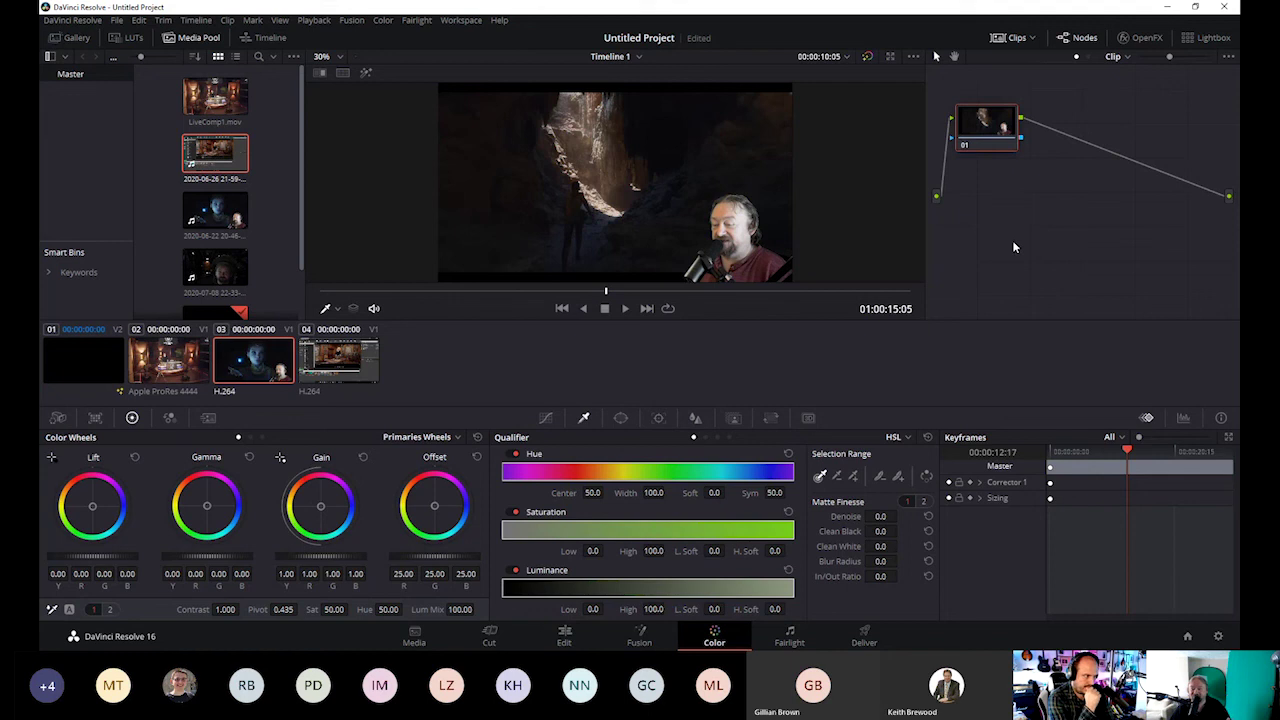
Show Timeline 1's Audio 1 track on the Fairlight page
left_click(790, 640)
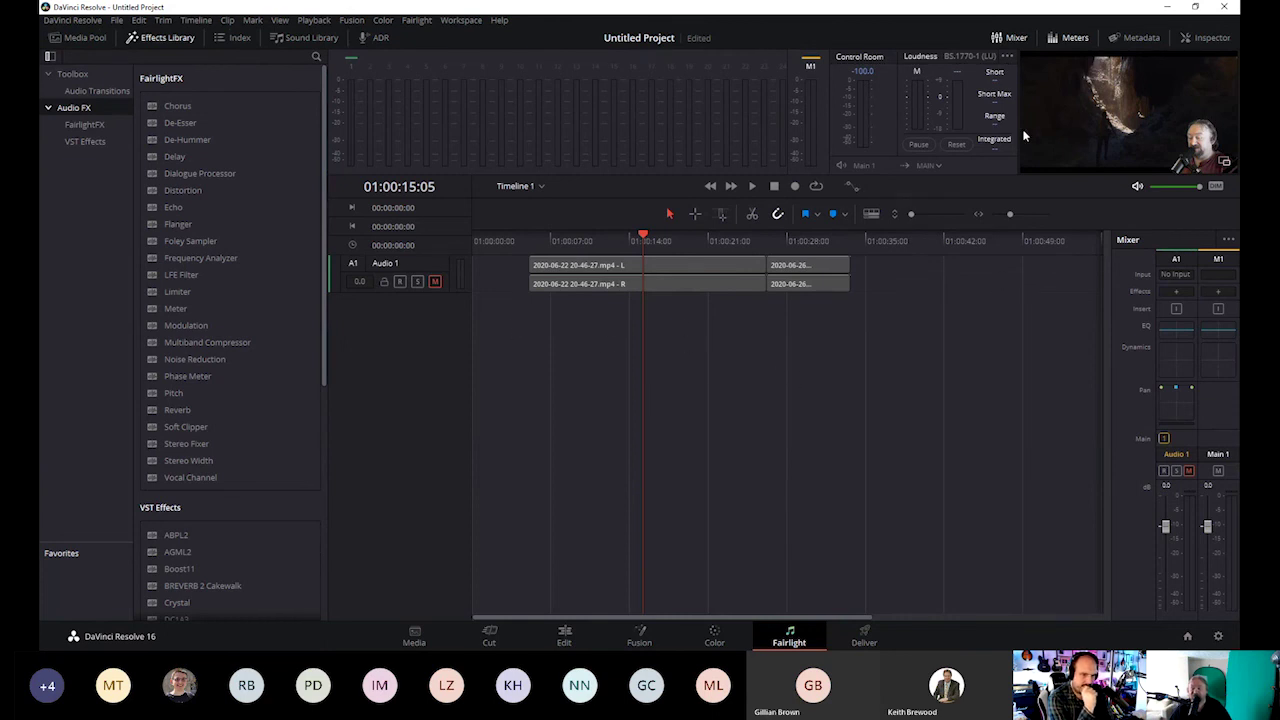
Scrub the audio playhead back to about 01:00:11, then return to the Edit page
left_click_drag(643, 238, 574, 245)
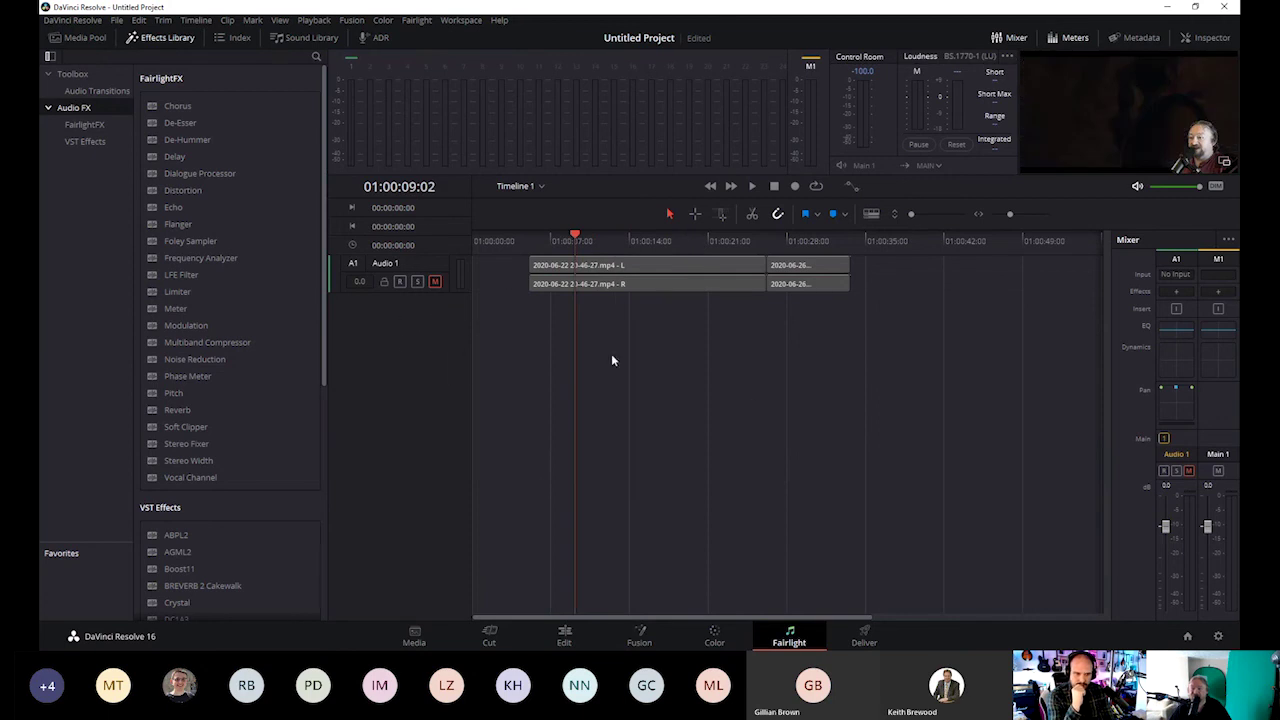
left_click(565, 637)
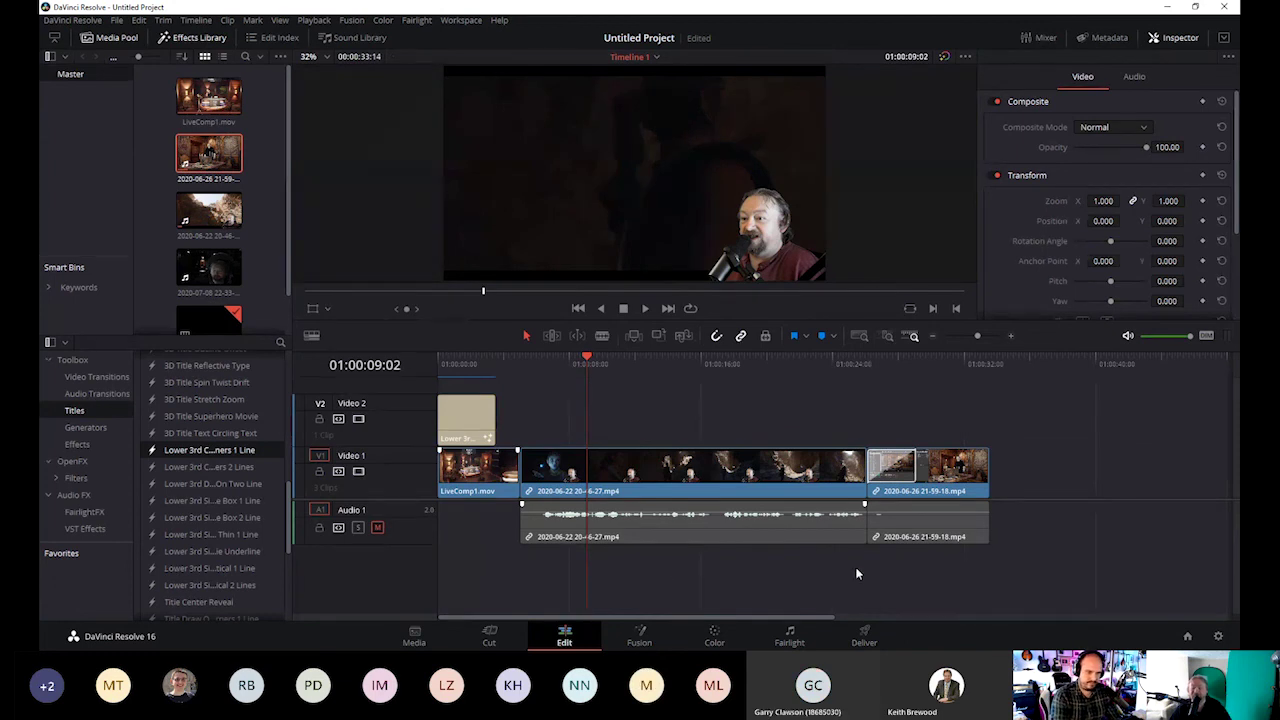
left_click(864, 638)
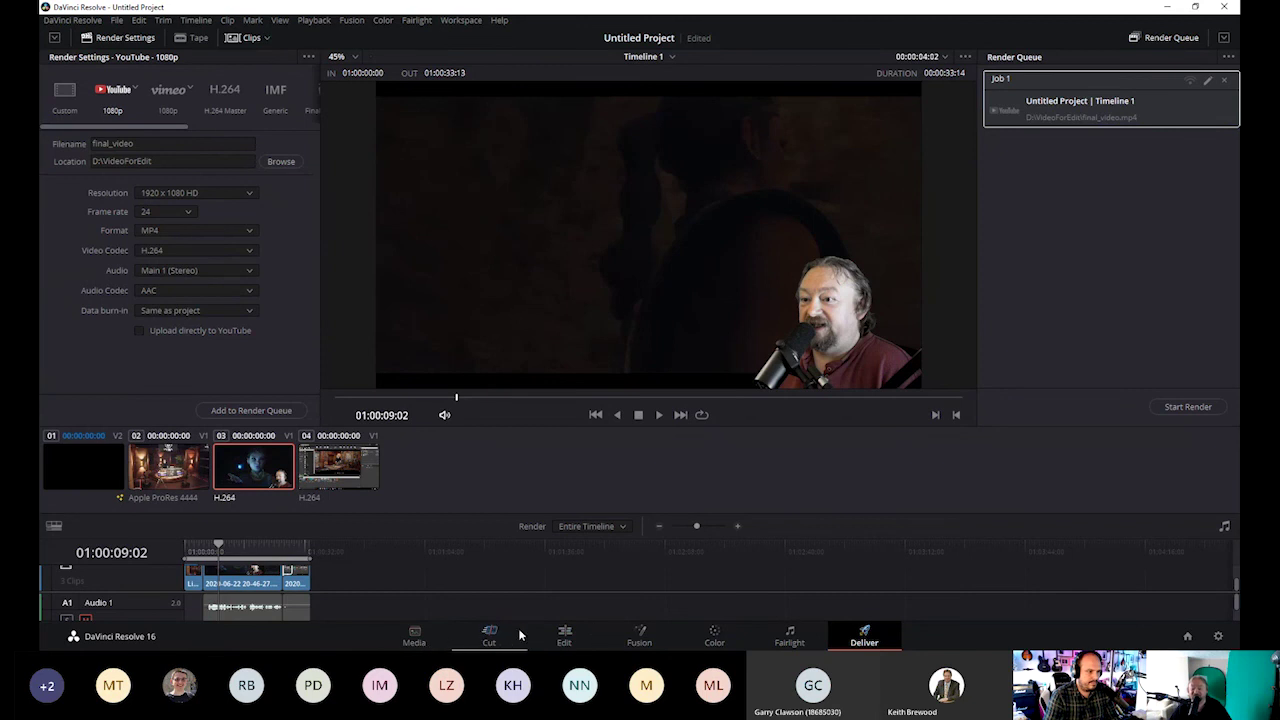
left_click(565, 638)
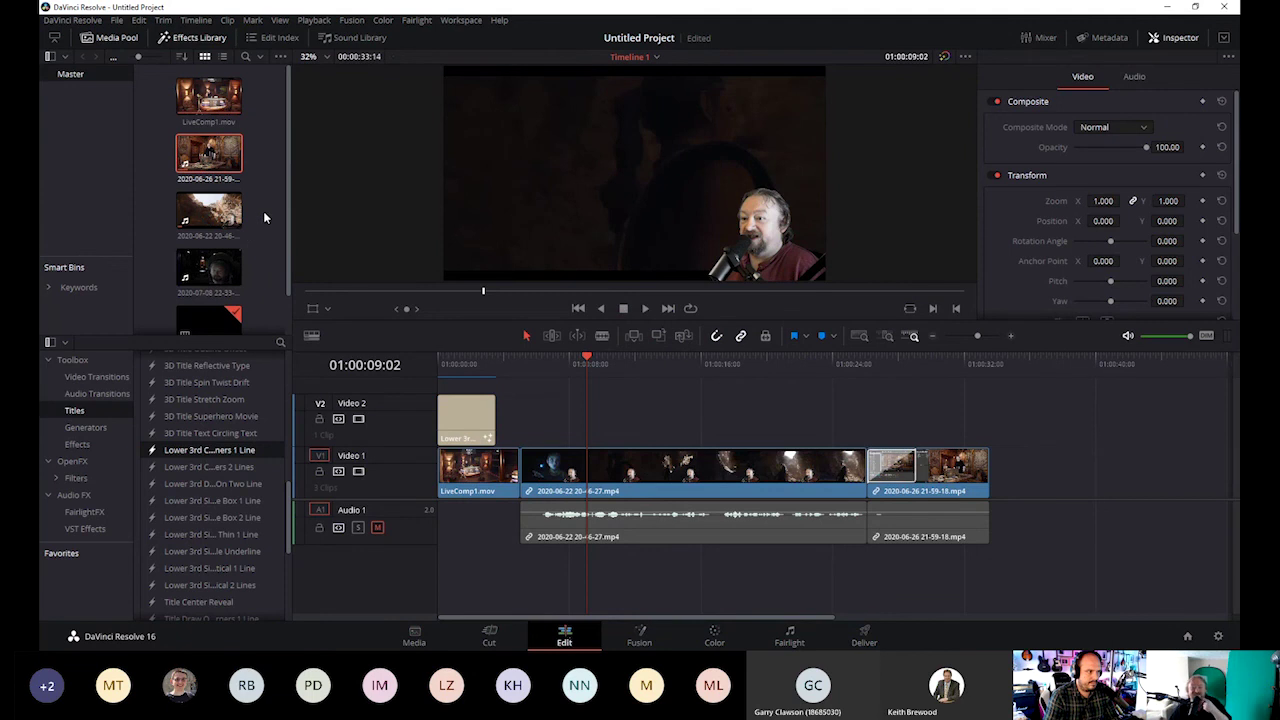
left_click_drag(208, 265, 992, 466)
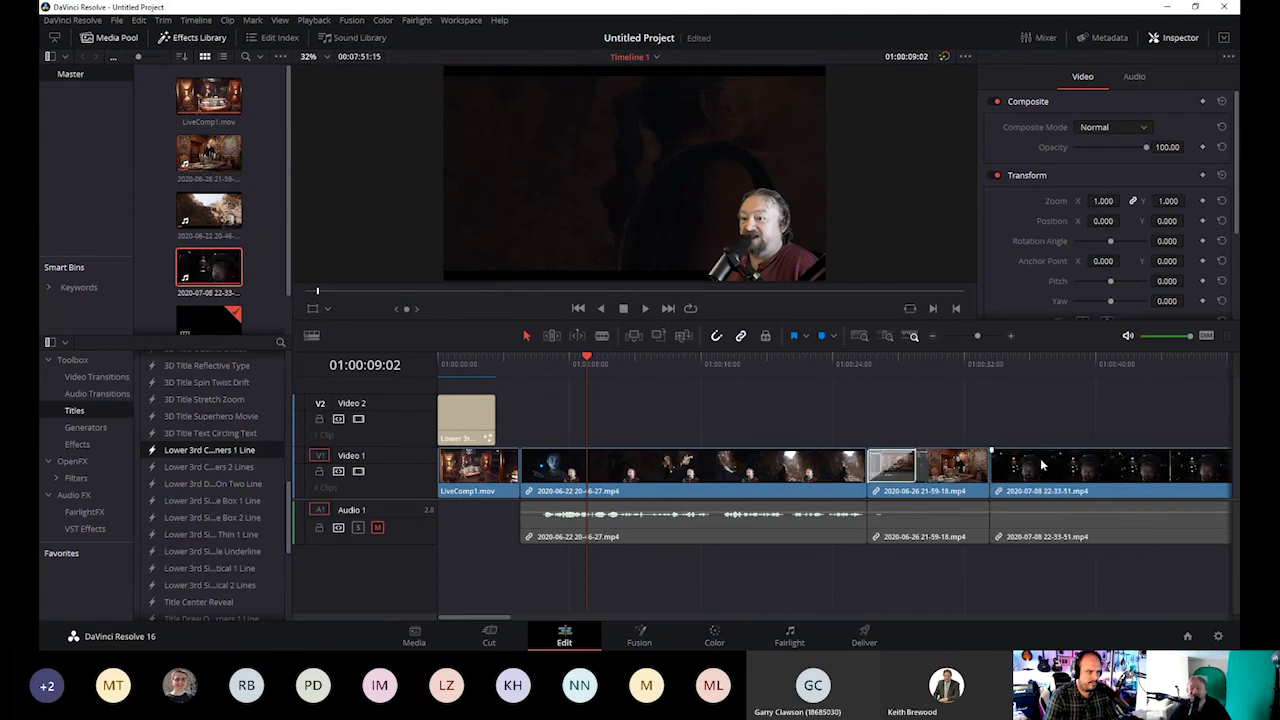
key("b")
left_click(1138, 470)
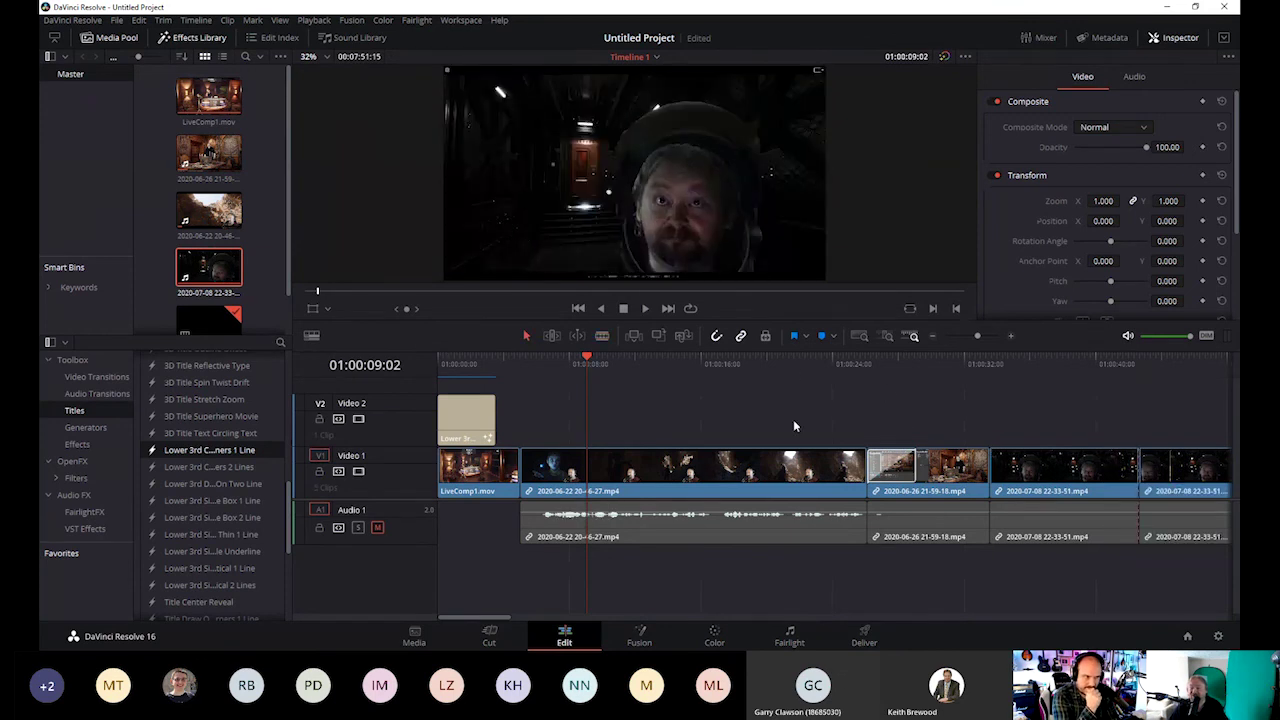
left_click(1172, 478)
key("Delete")
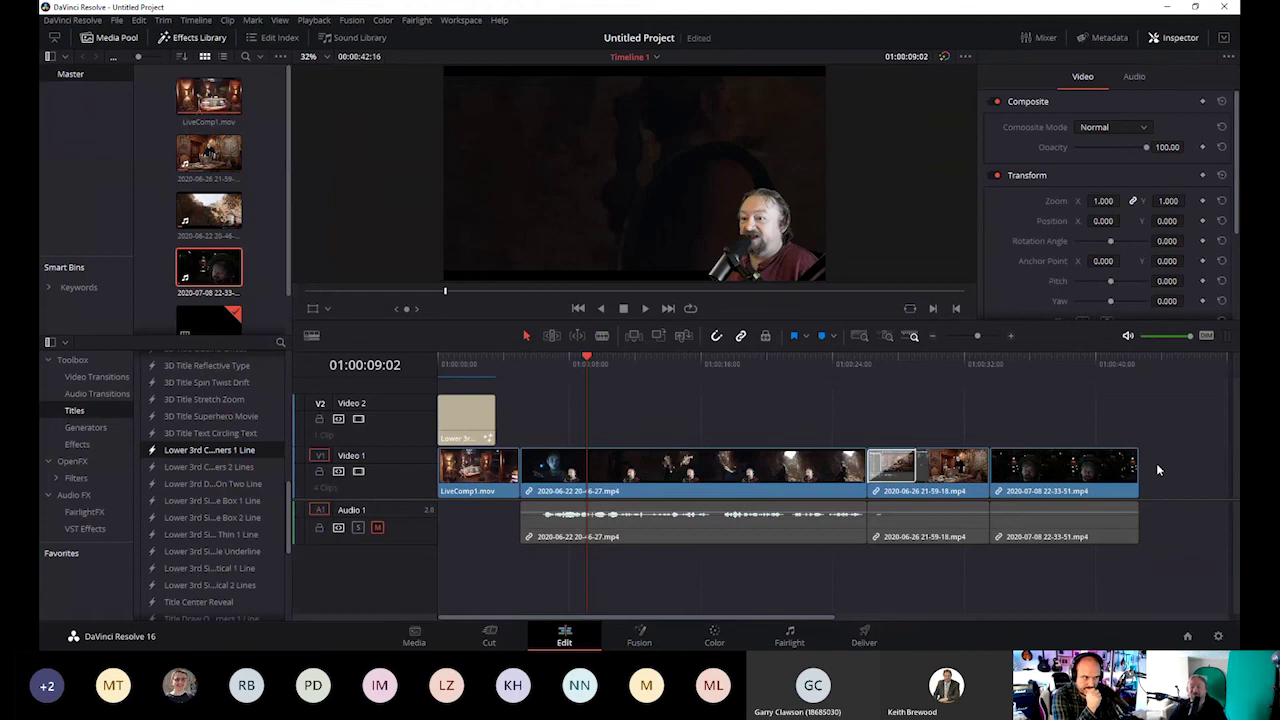
mouse_move(1138, 470)
left_mouse_down()
mouse_move(1182, 471)
mouse_move(1152, 470)
left_mouse_up()
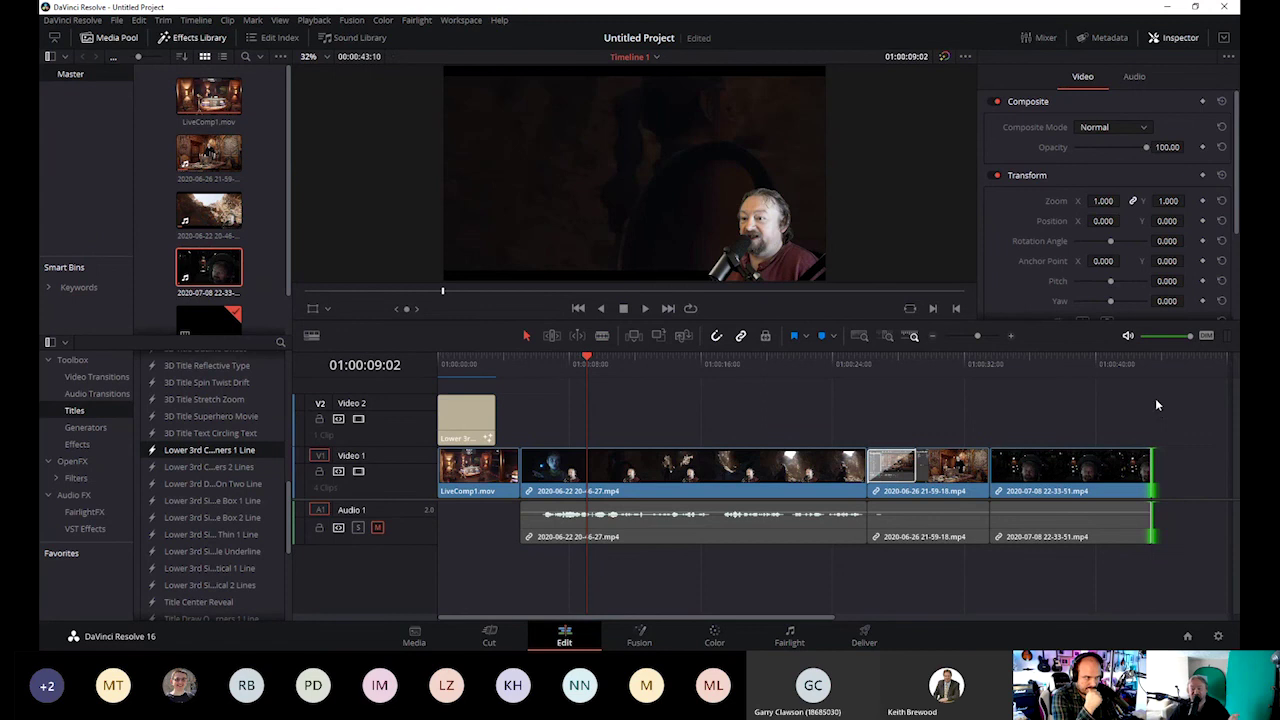
left_click(866, 470)
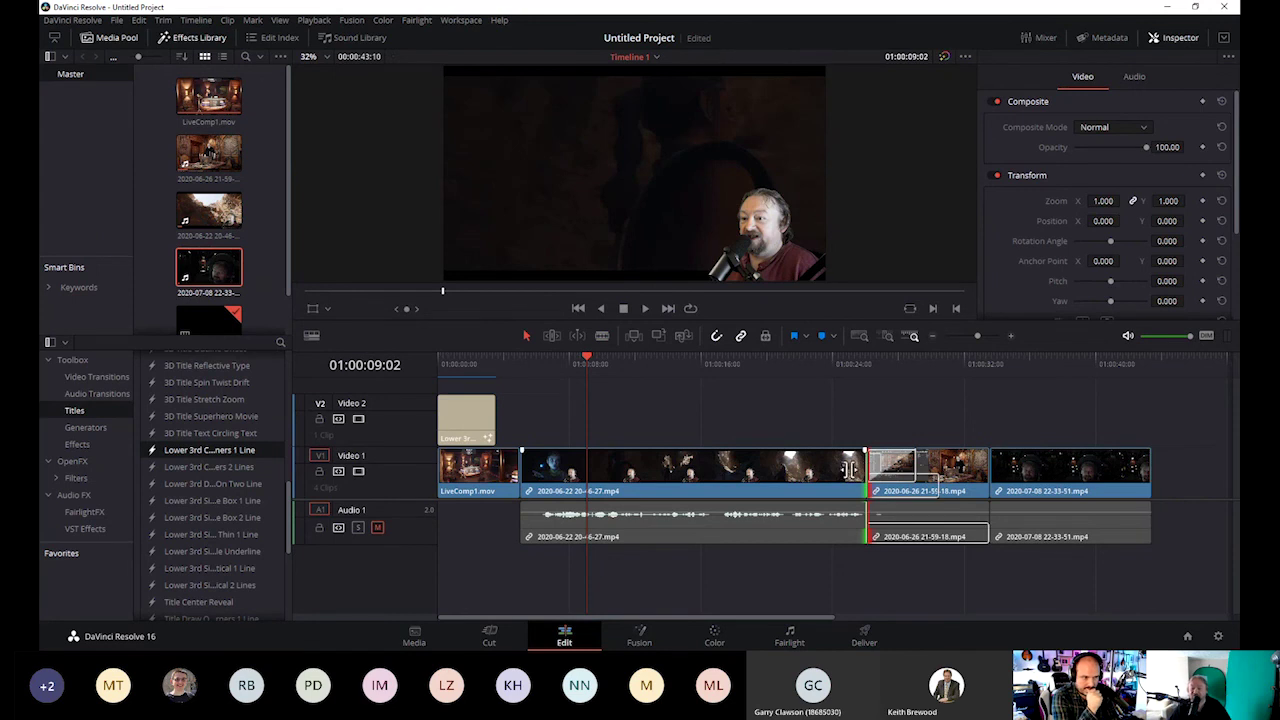
mouse_move(866, 470)
left_mouse_down()
mouse_move(926, 470)
mouse_move(870, 470)
left_mouse_up()
mouse_move(988, 468)
left_mouse_down()
mouse_move(1040, 468)
mouse_move(967, 470)
mouse_move(988, 470)
left_mouse_up()
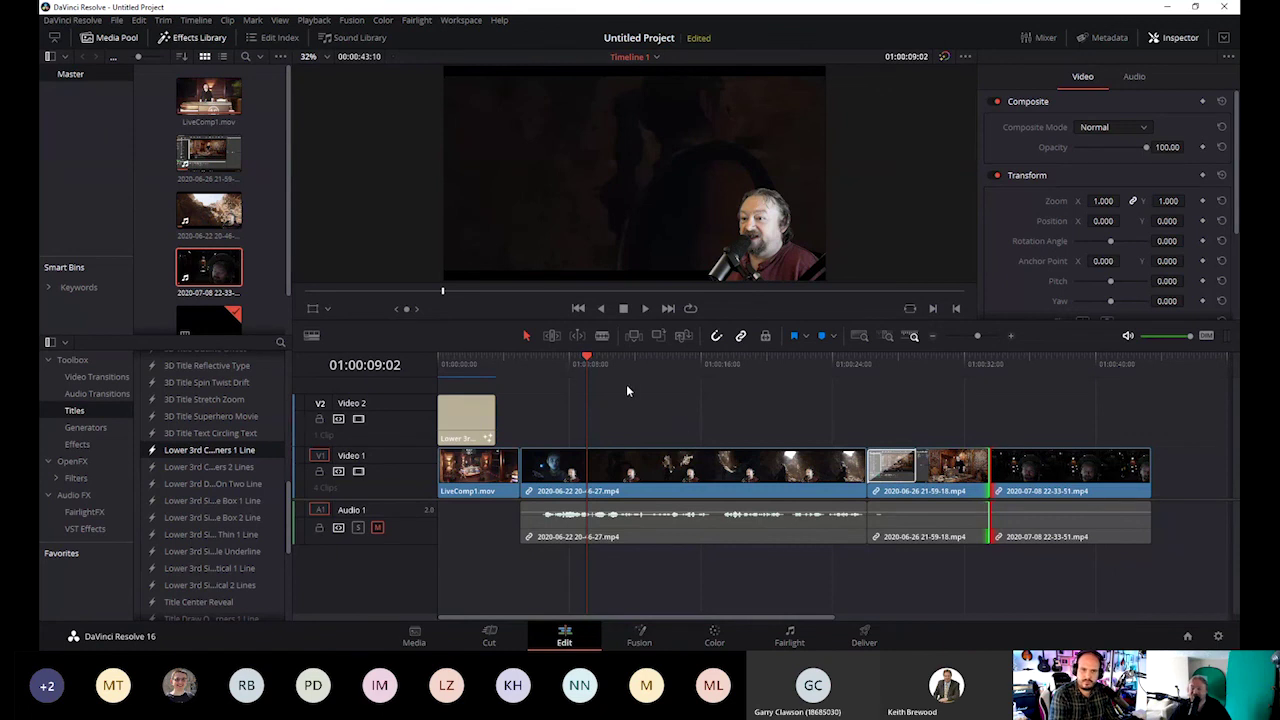
Move the playhead back to 01:00:00:00 at the start of the timeline
left_click_drag(590, 362, 438, 369)
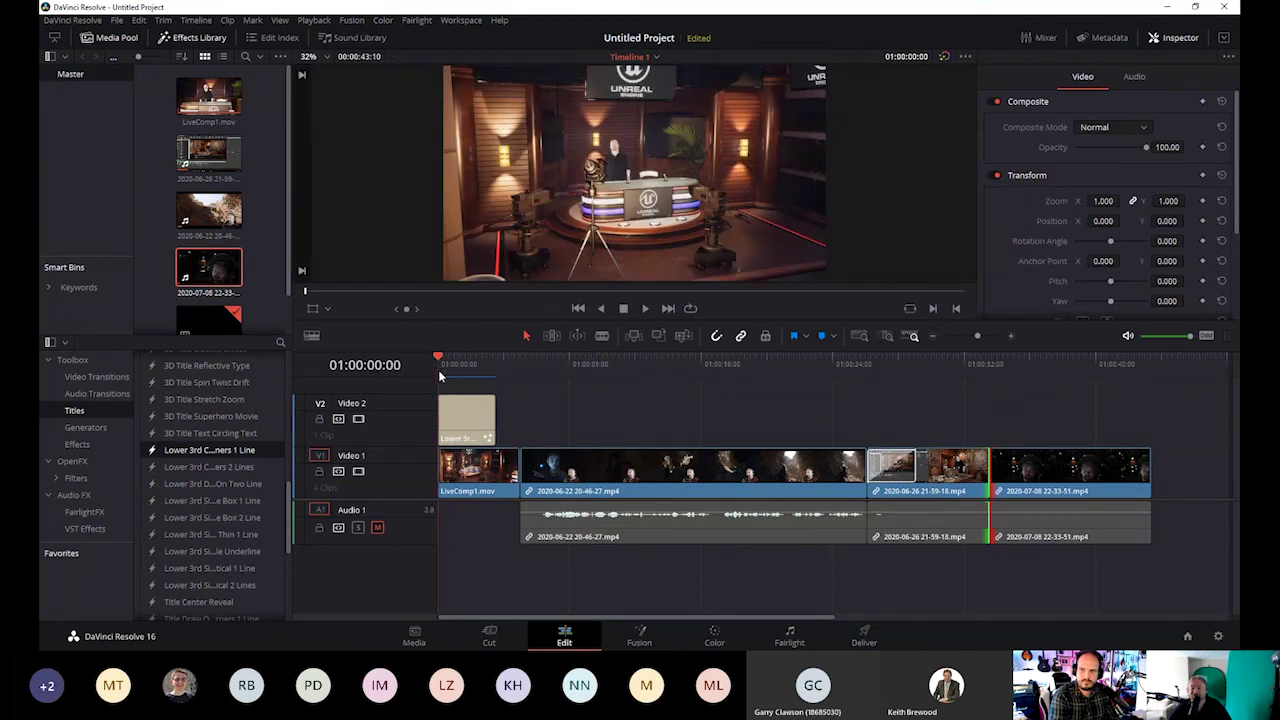